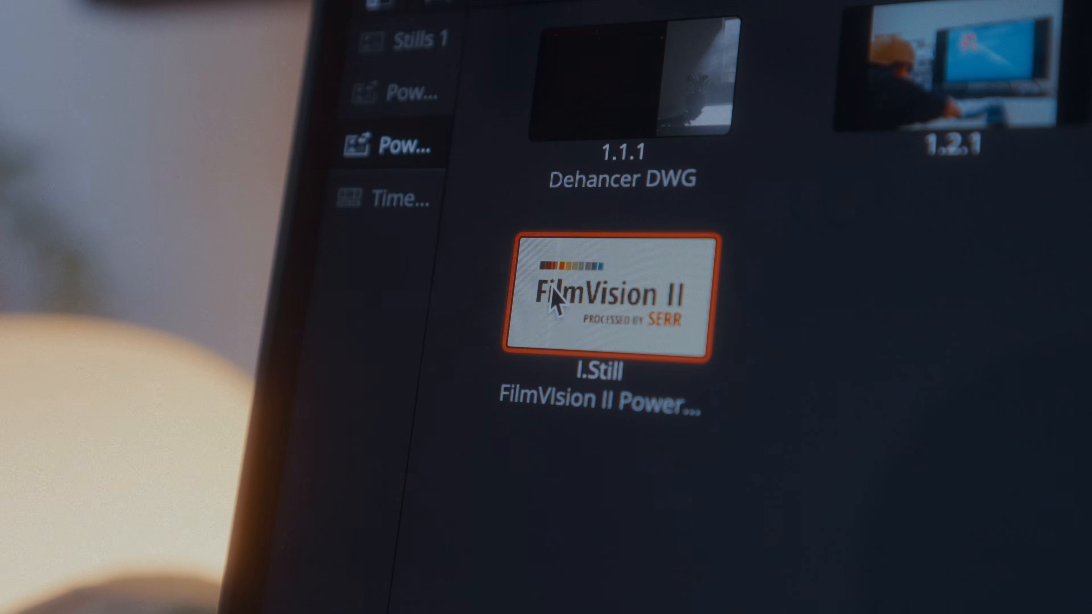
right_click(555, 297)
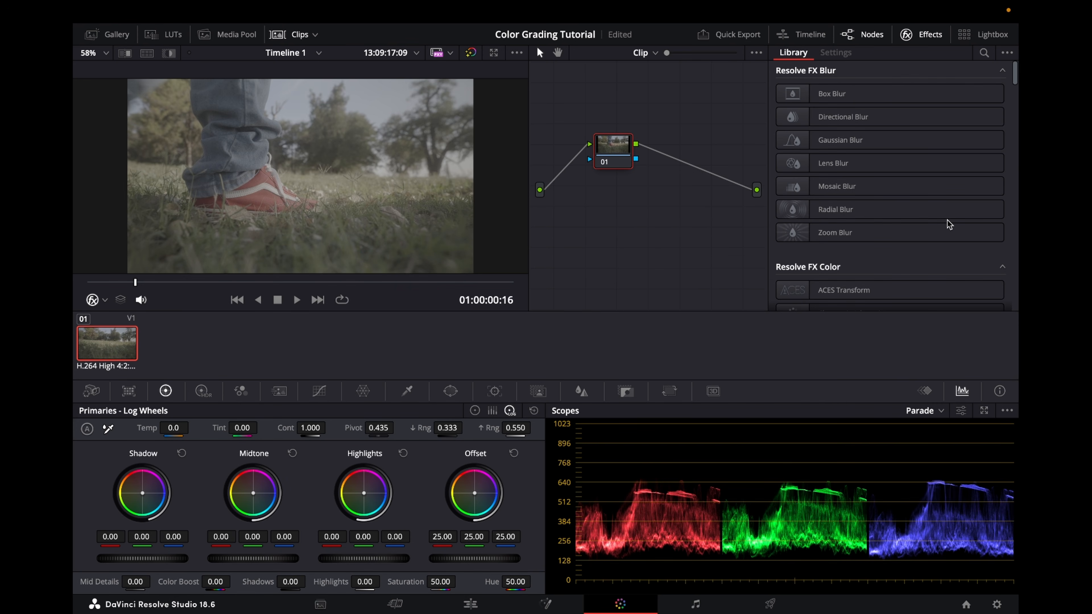
Step: Find the Dehancer Pro 7.2.0 film emulation effect in the library and apply it to node 01
scroll(914, 271, "down", 15)
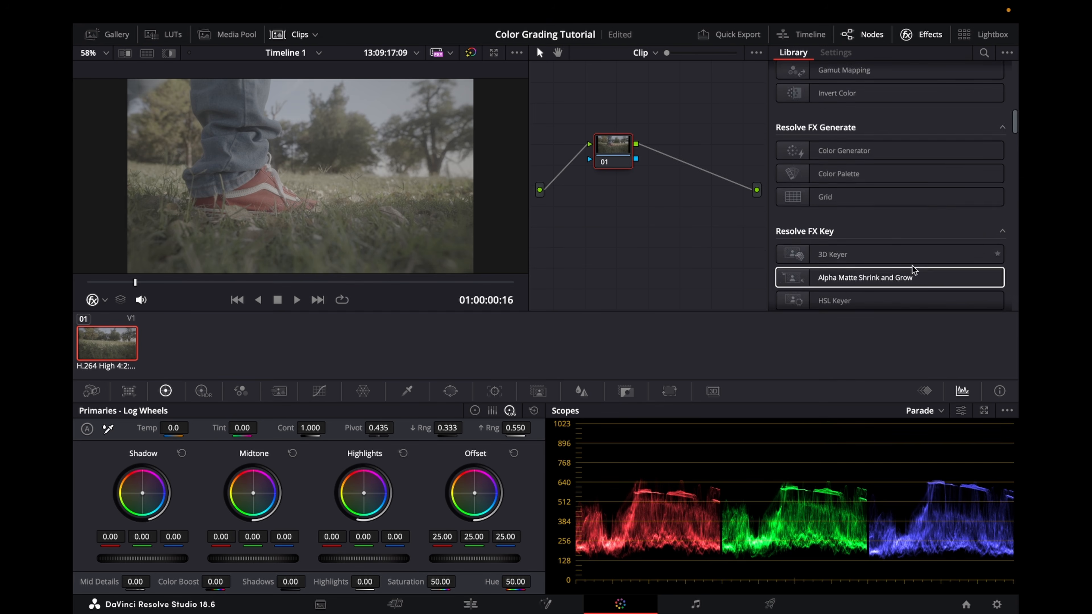
scroll(915, 275, "down", 10)
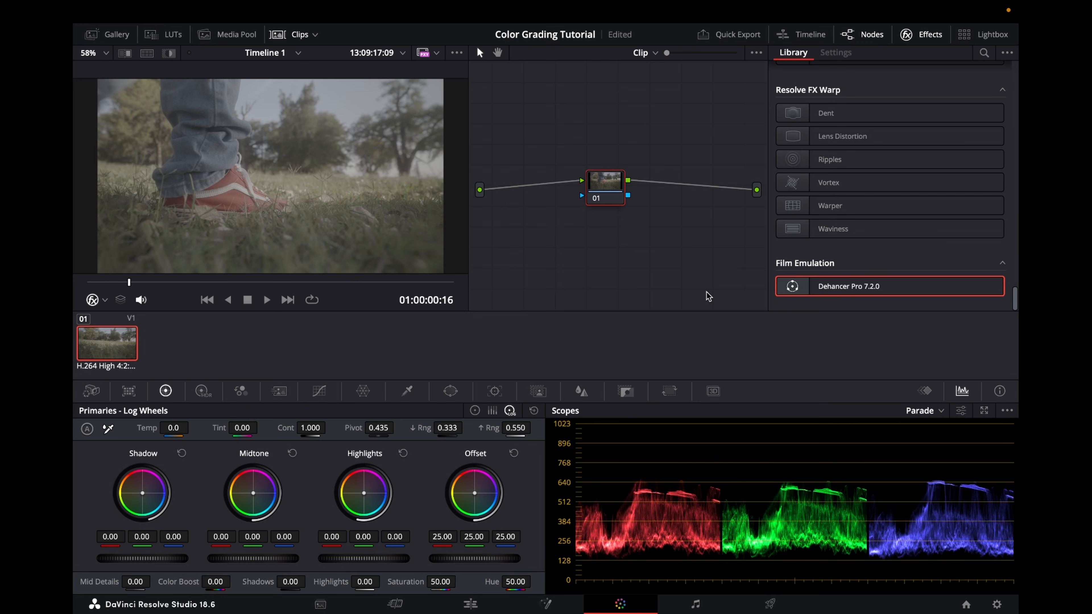
left_click_drag(787, 287, 602, 191)
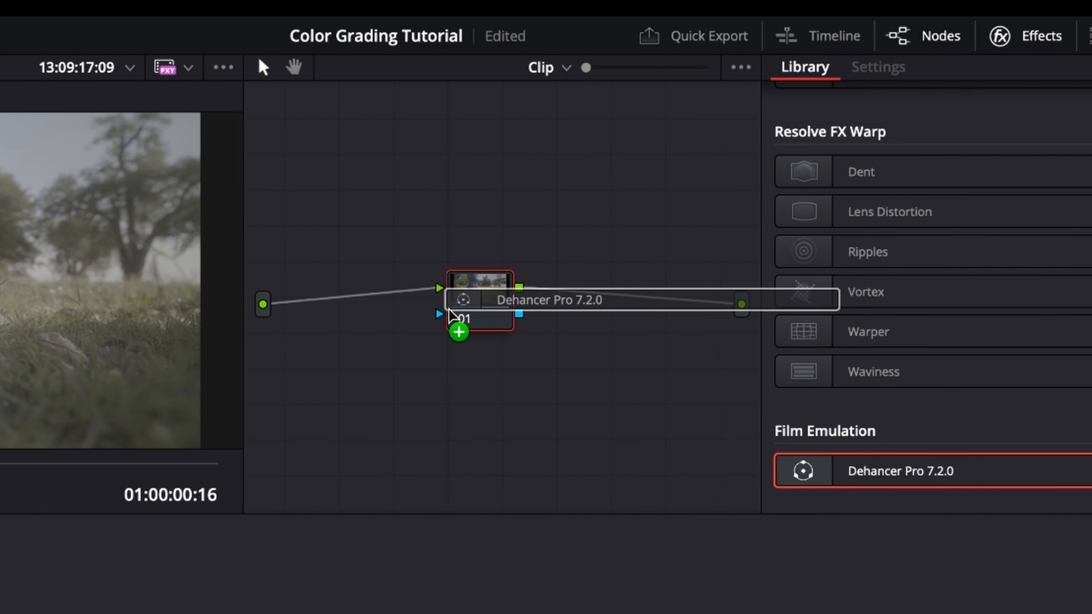
scroll(957, 310, "up", 4)
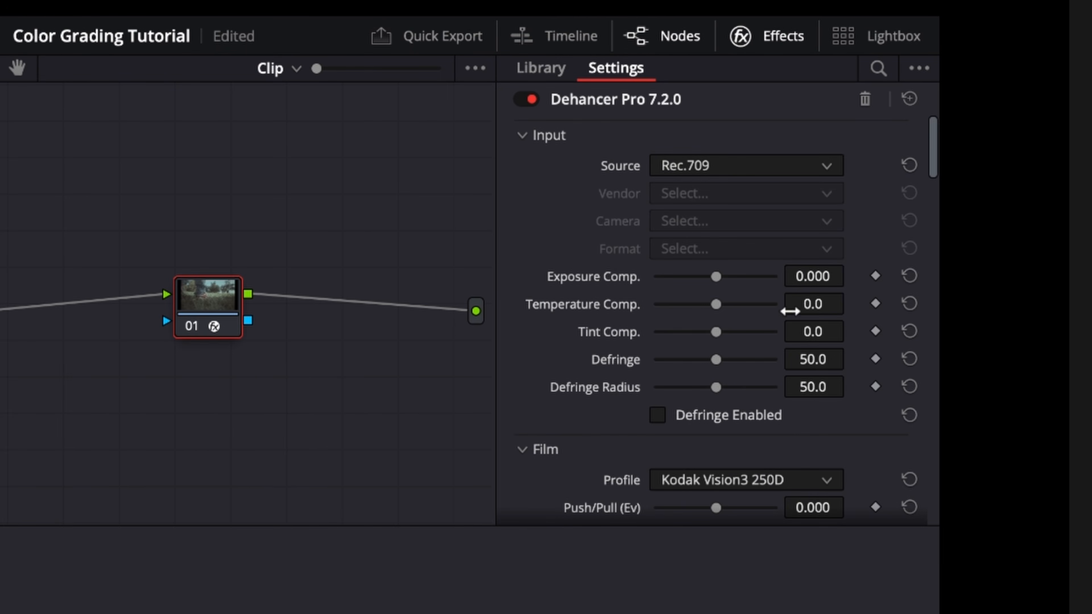
scroll(770, 380, "down", 10)
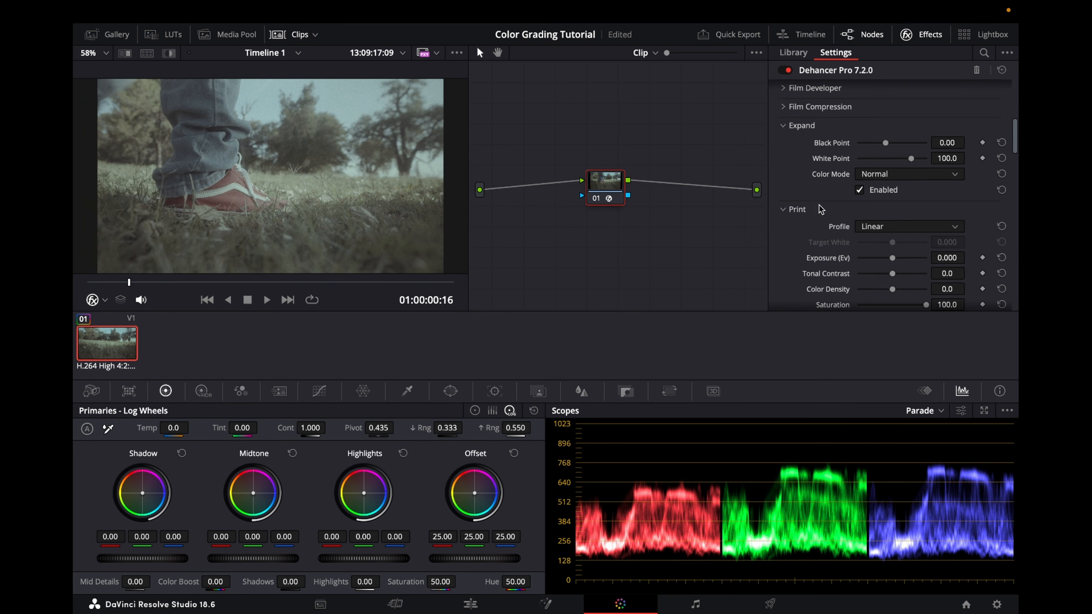
scroll(878, 146, "up", 10)
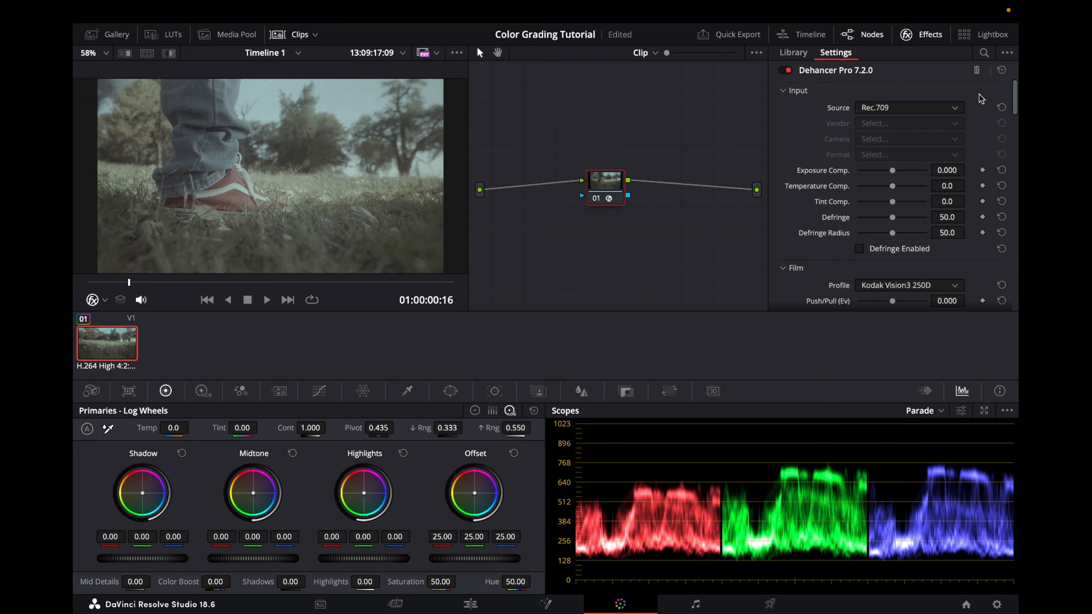
Step: Add one node before and one after the Dehancer node, and set Dehancer's input source to DVR WG/Intermediate
mouse_move(606, 192)
left_mouse_down()
mouse_move(626, 173)
mouse_move(618, 183)
left_mouse_up()
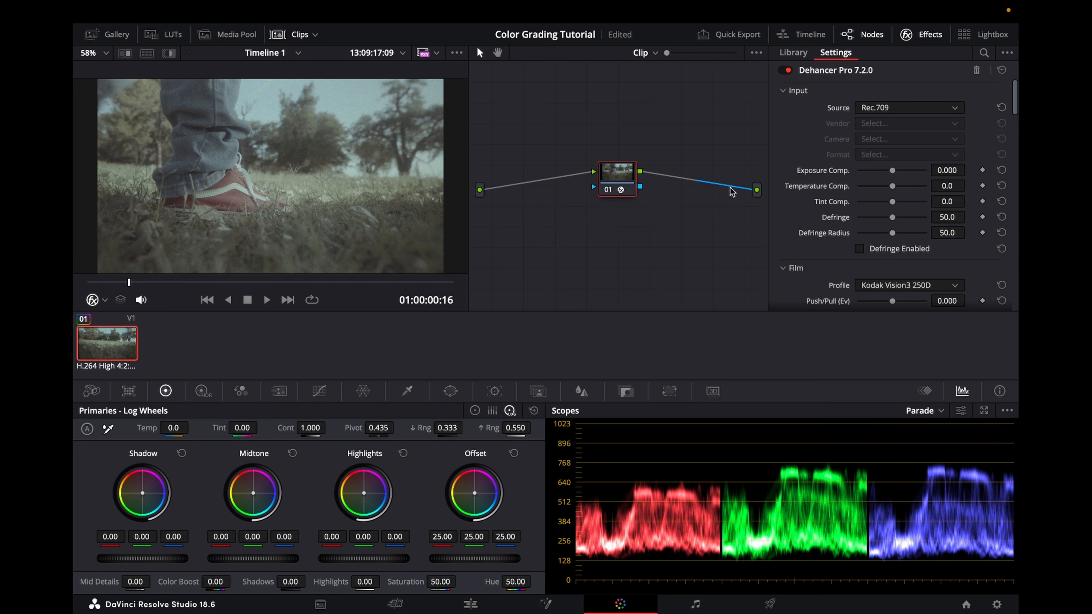
left_click(918, 109)
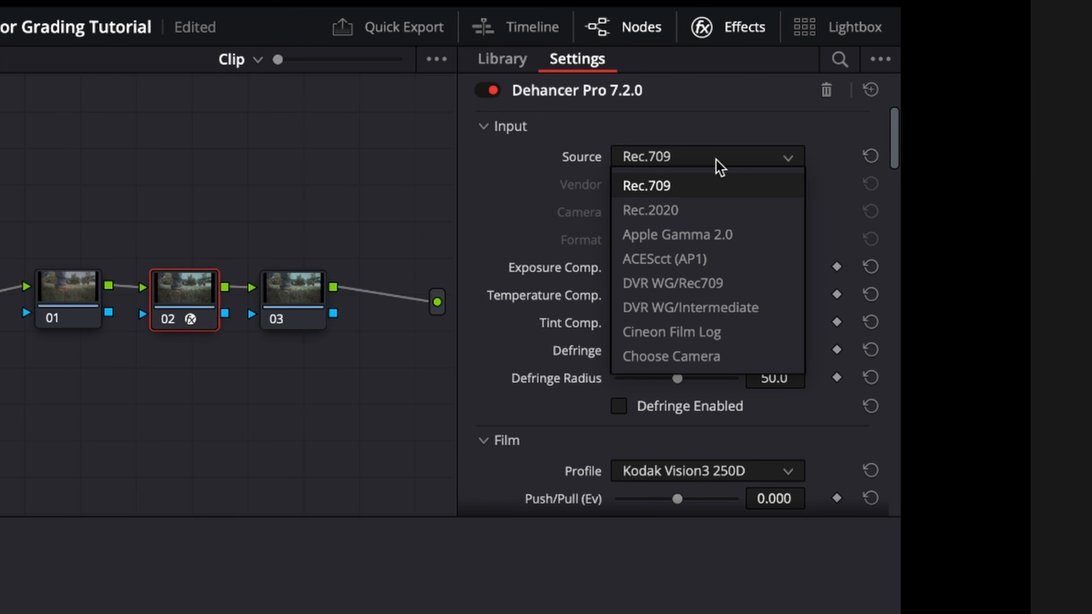
left_click(761, 316)
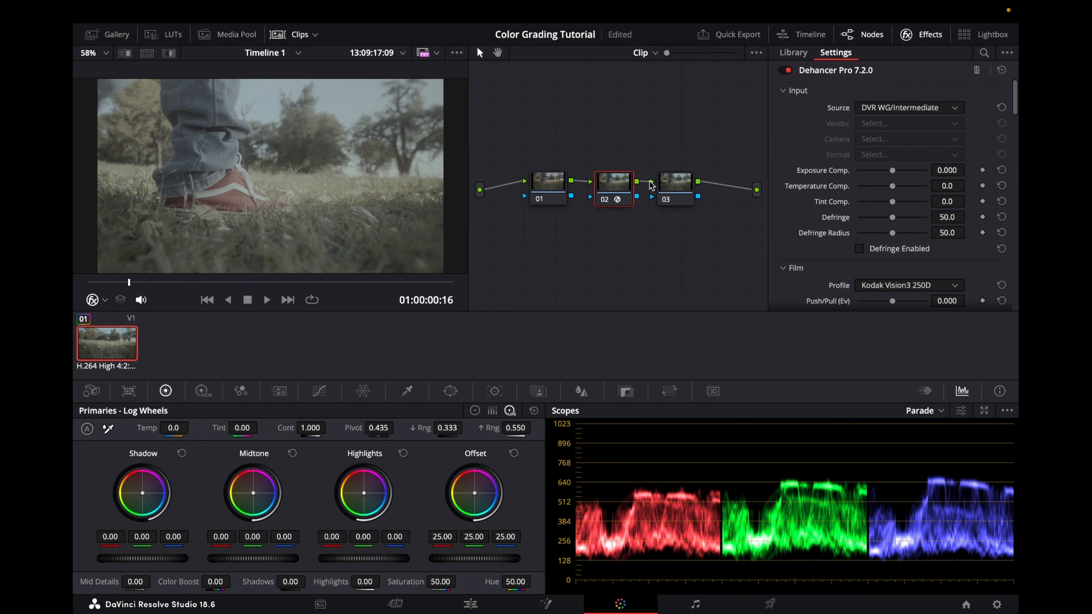
Step: Label node 02 "Dehancer" and node 01 "CST DW"
left_click(675, 185)
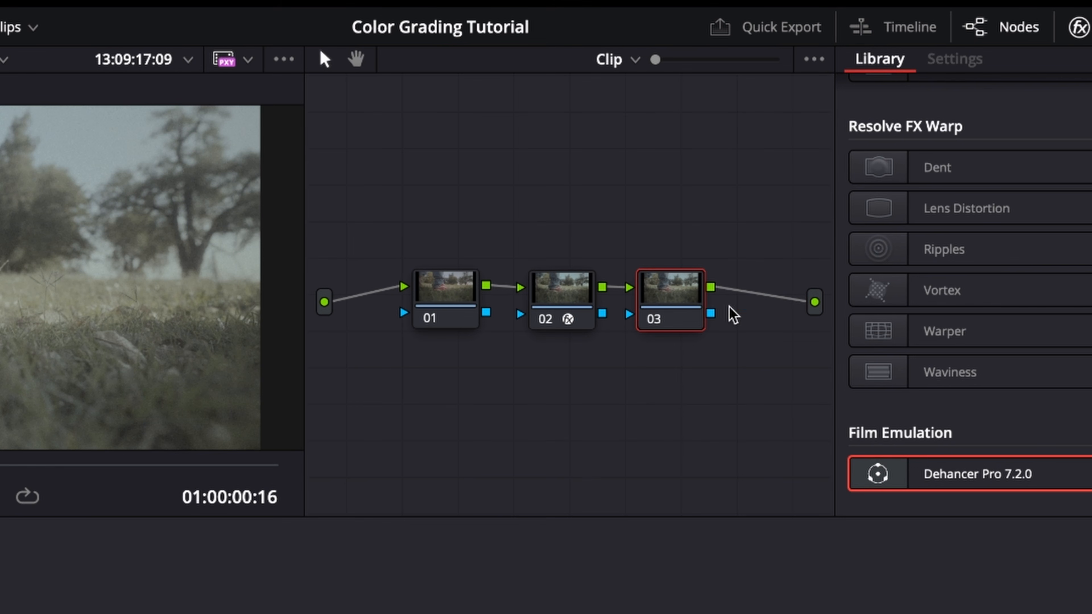
right_click(558, 301)
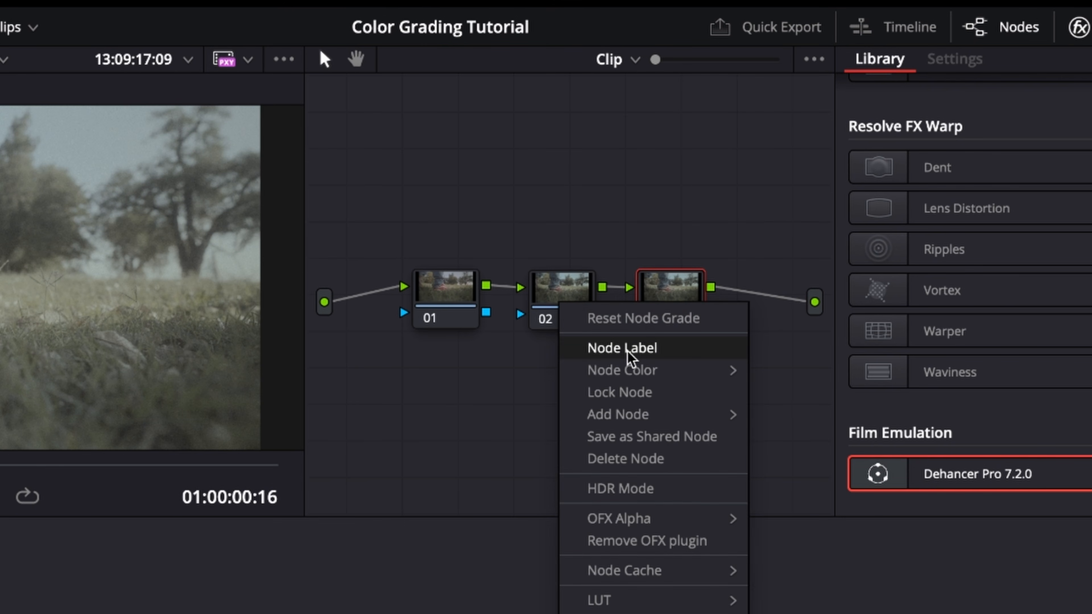
left_click(558, 350)
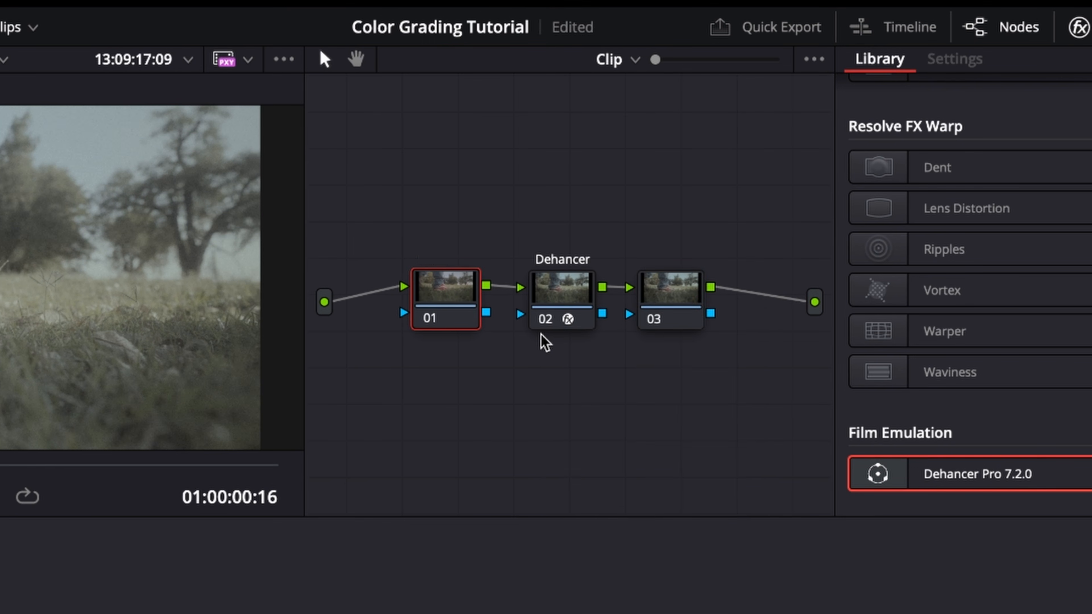
type("CST DW")
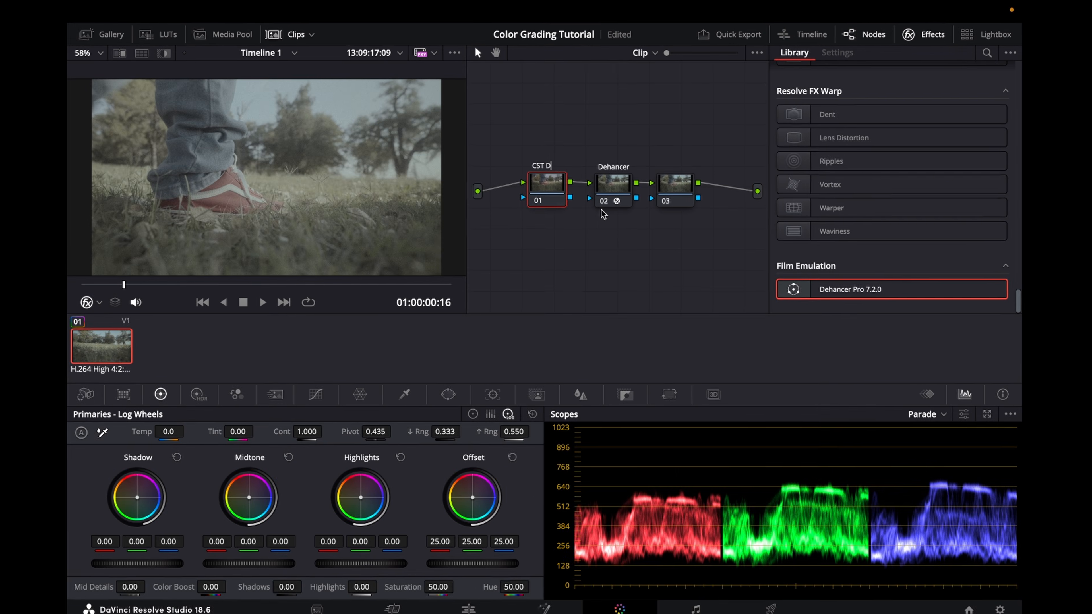
Step: Label node 03 with a name beginning "CST Rec7"
left_click(673, 188)
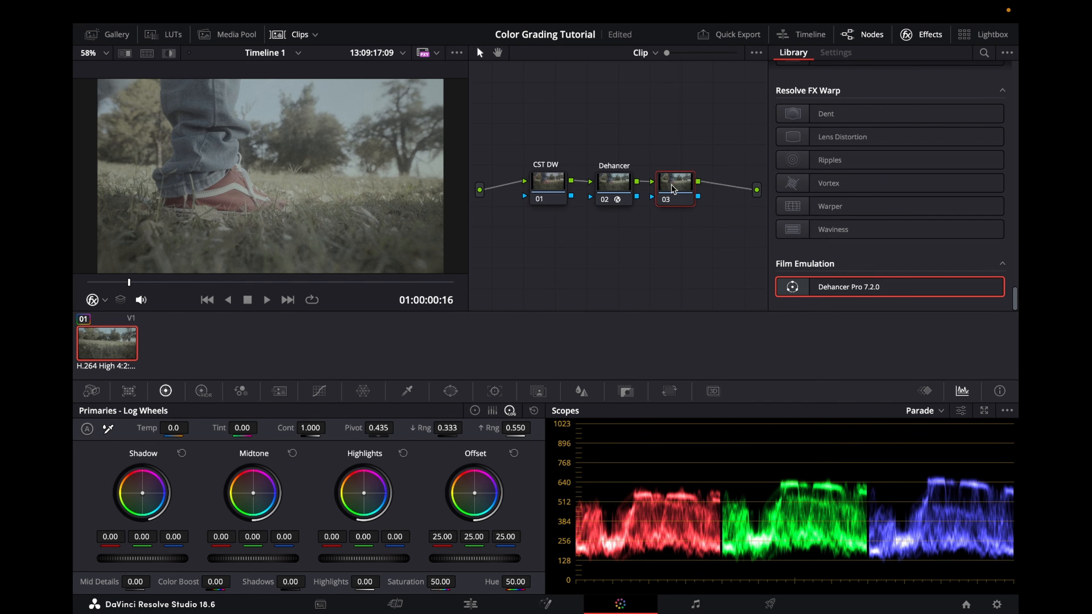
right_click(673, 188)
left_click(729, 212)
type("C")
Step: Search the effects library for "col" and apply Color Space Transform to the CST DW node
left_click(984, 52)
type("c")
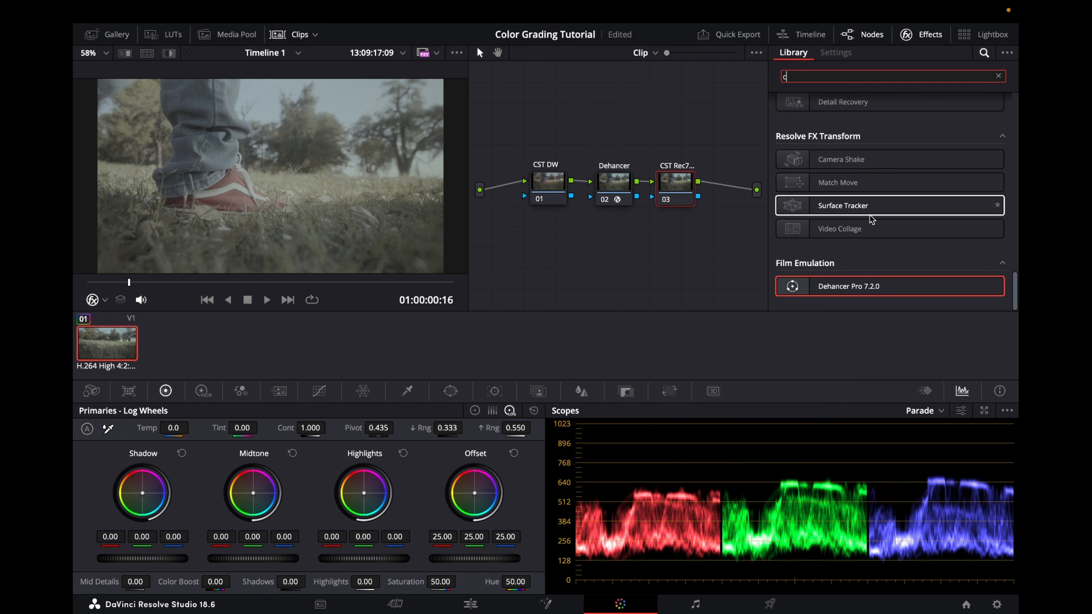
type("ol")
left_click_drag(853, 149, 548, 184)
Step: Set the CST DW node's input color space to Sony S-Gamut3.Cine and its input gamma to Sony S-Log3
left_click(763, 197)
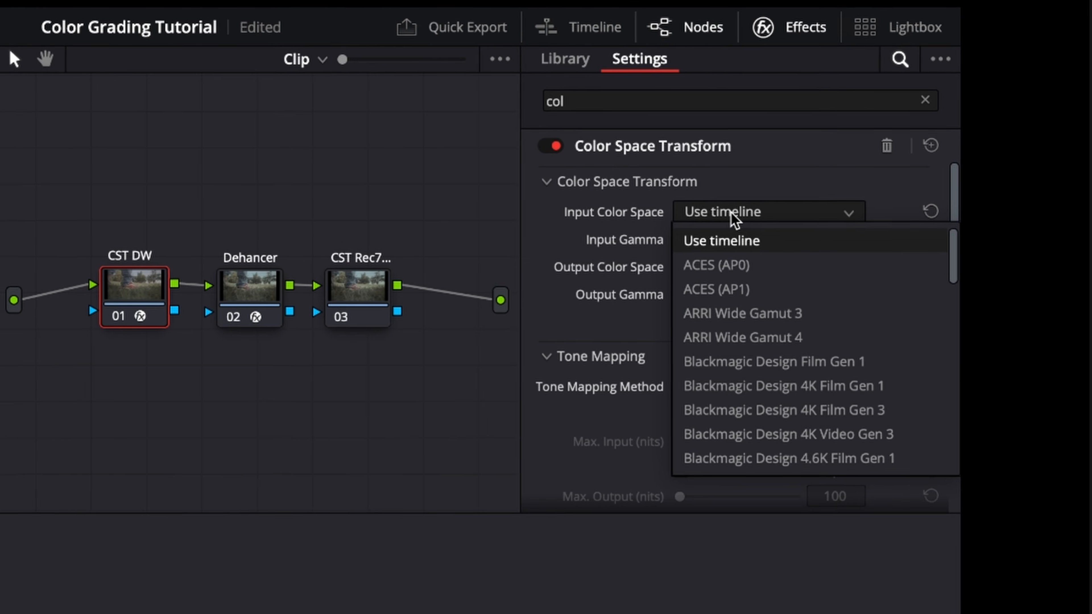
scroll(828, 288, "down", 10)
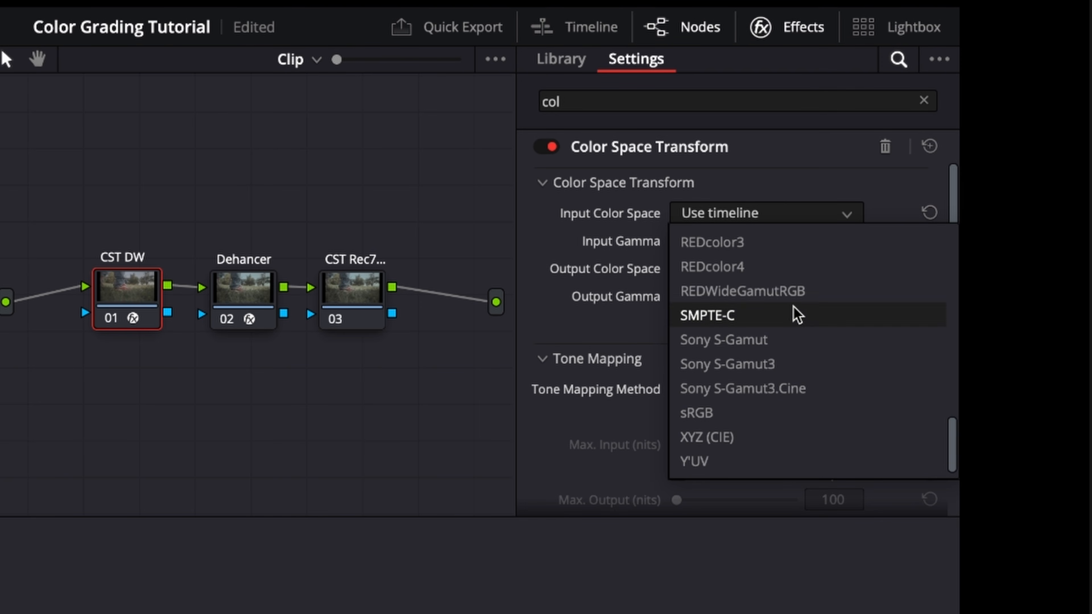
left_click(800, 390)
left_click(774, 245)
scroll(821, 379, "down", 10)
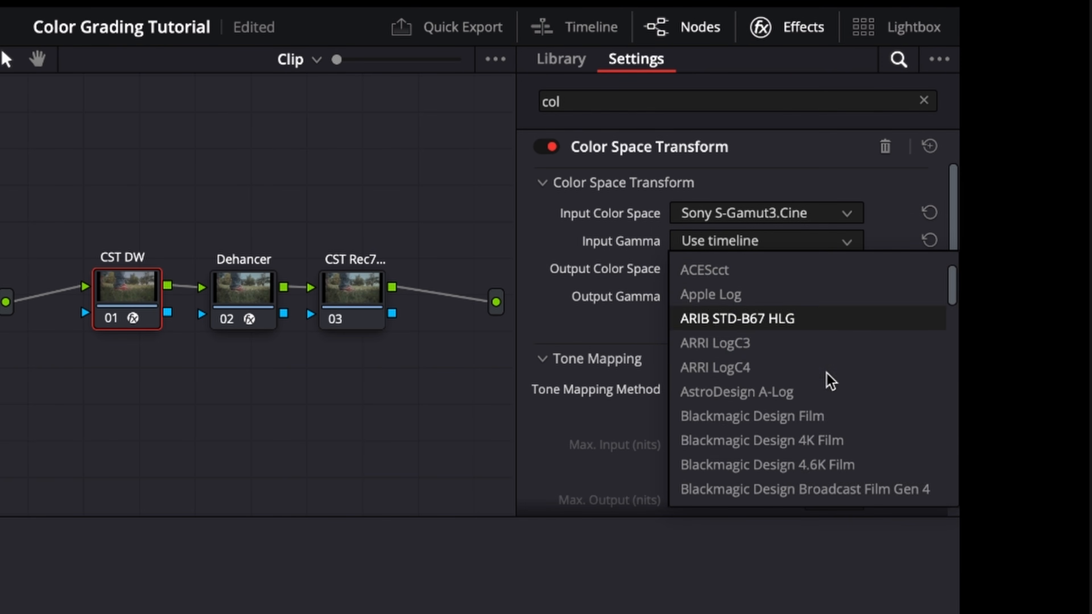
scroll(810, 464, "down", 1)
left_click(769, 439)
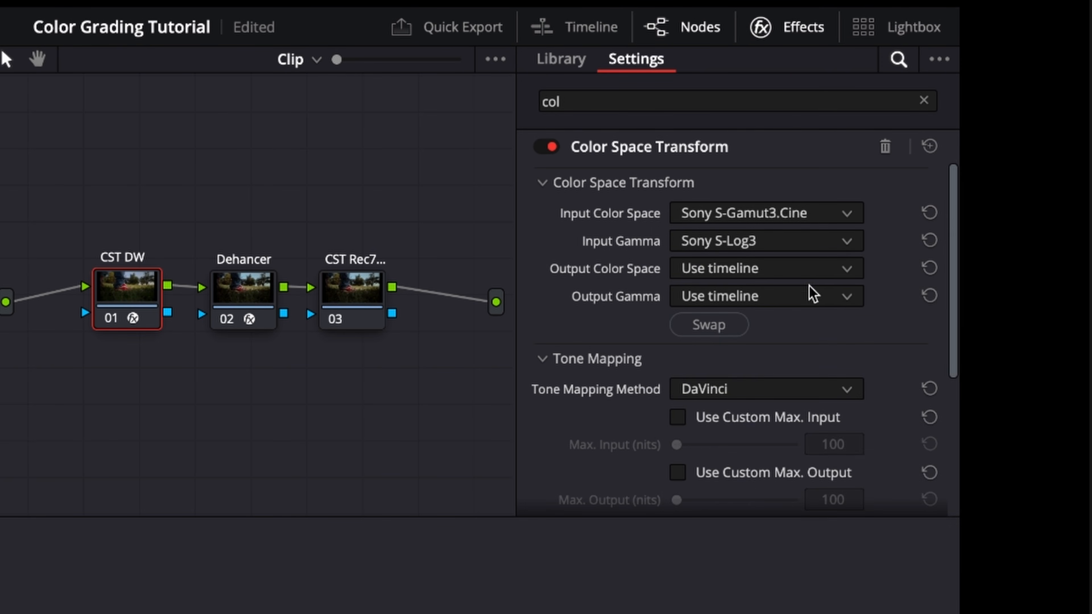
Step: Choose the CST DW node's output color space, and select DVR WG/Intermediate as the Dehancer node's input source
left_click(772, 271)
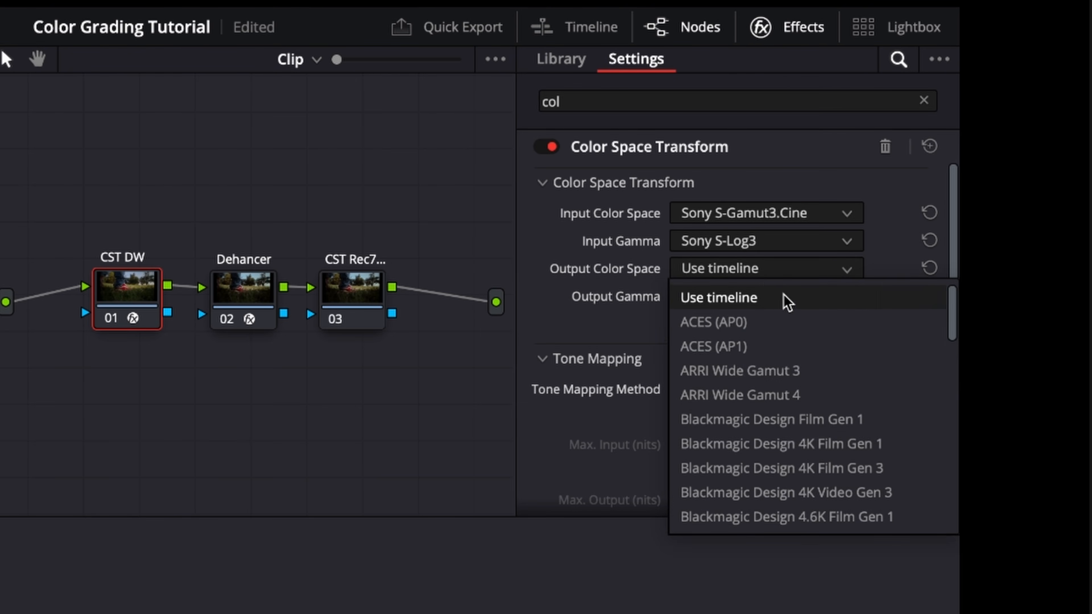
scroll(836, 319, "down", 8)
left_click(804, 518)
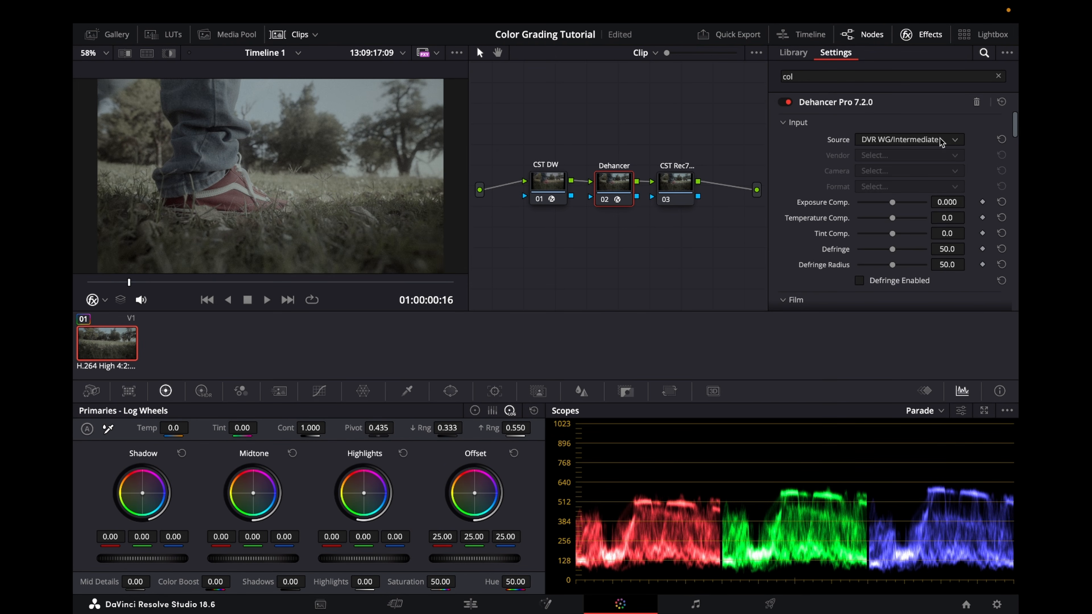
left_click(943, 142)
left_click(900, 226)
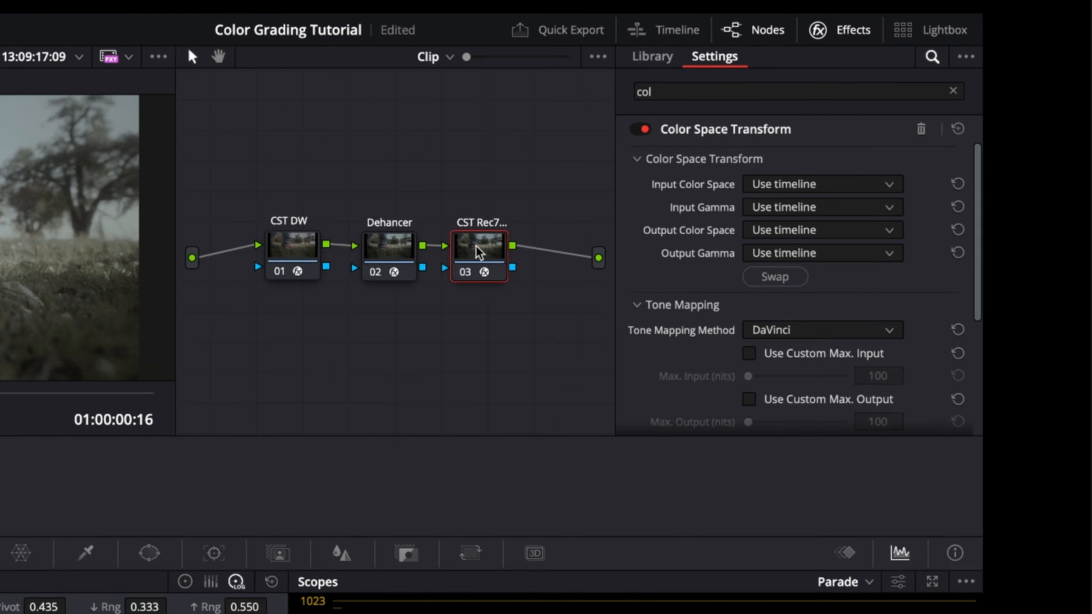
Step: Set node 03's Color Space Transform input color space to DaVinci Wide Gamut and input gamma to DaVinci Intermediate
left_click(767, 203)
scroll(824, 256, "down", 1)
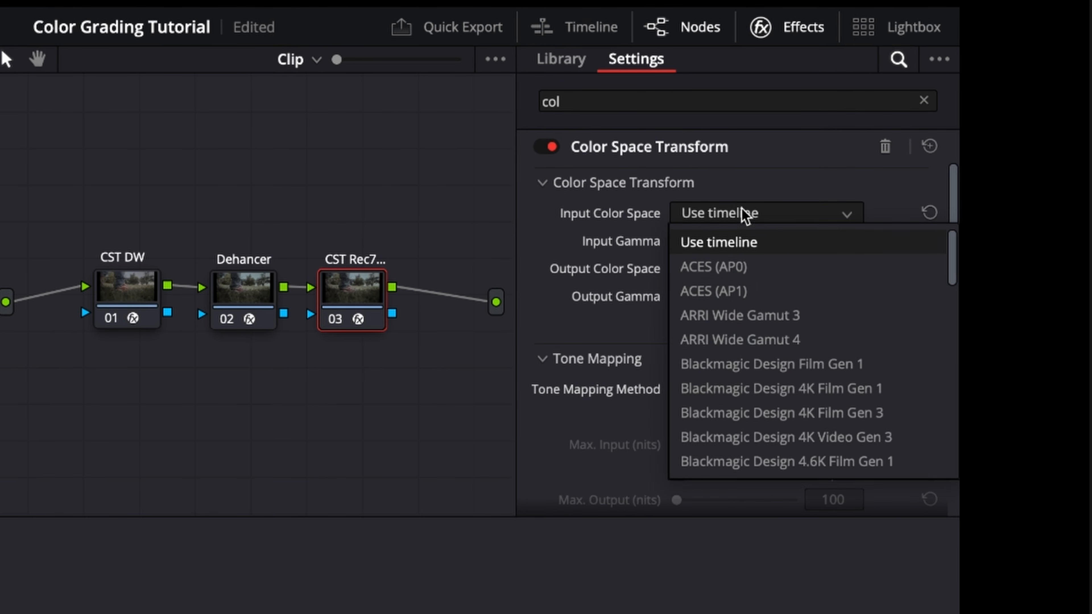
scroll(810, 301, "down", 3)
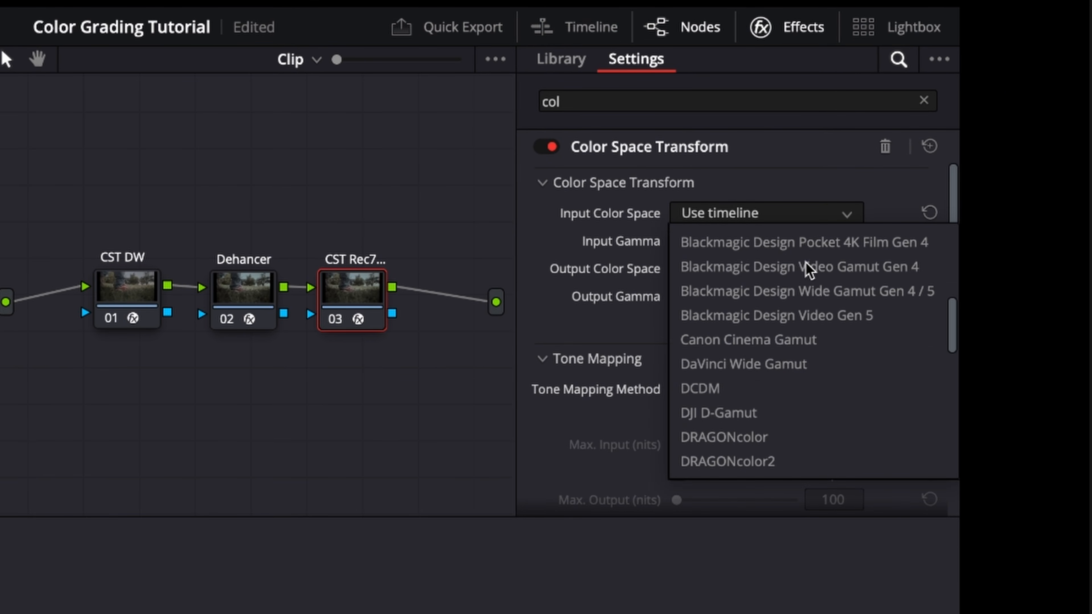
left_click(780, 366)
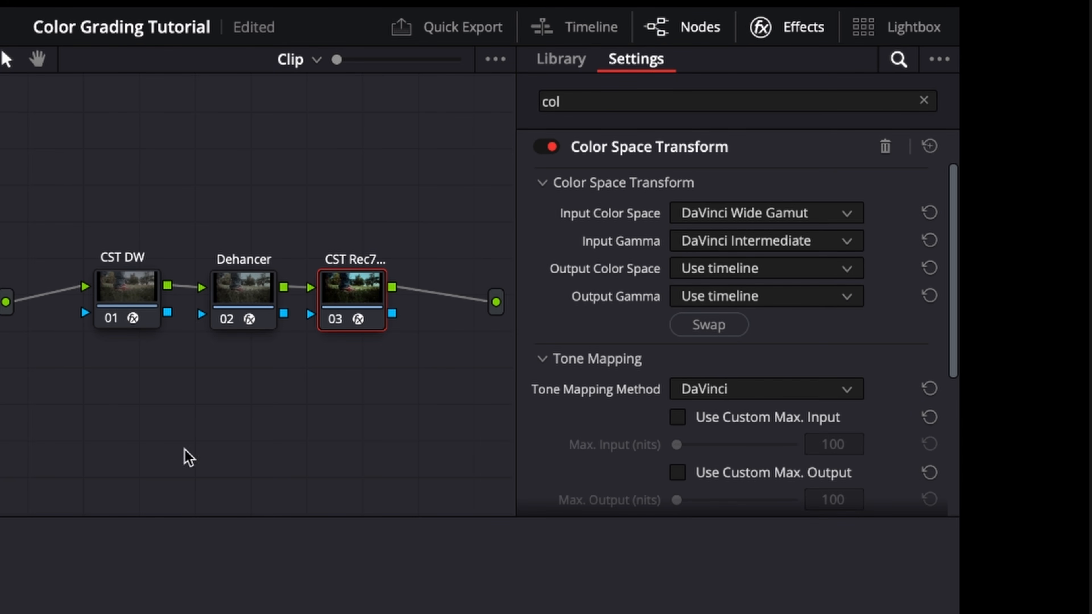
Step: Browse the Dehancer node's film profiles and choose Kodak Vision3 250D
left_click(244, 287)
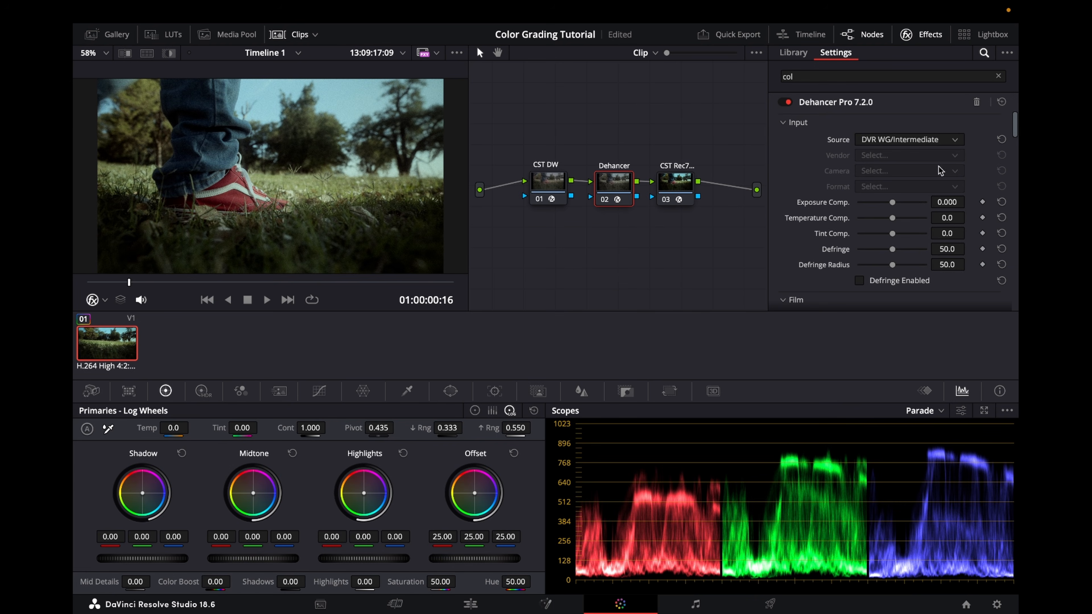
scroll(928, 167, "down", 4)
scroll(948, 210, "up", 1)
scroll(945, 206, "down", 2)
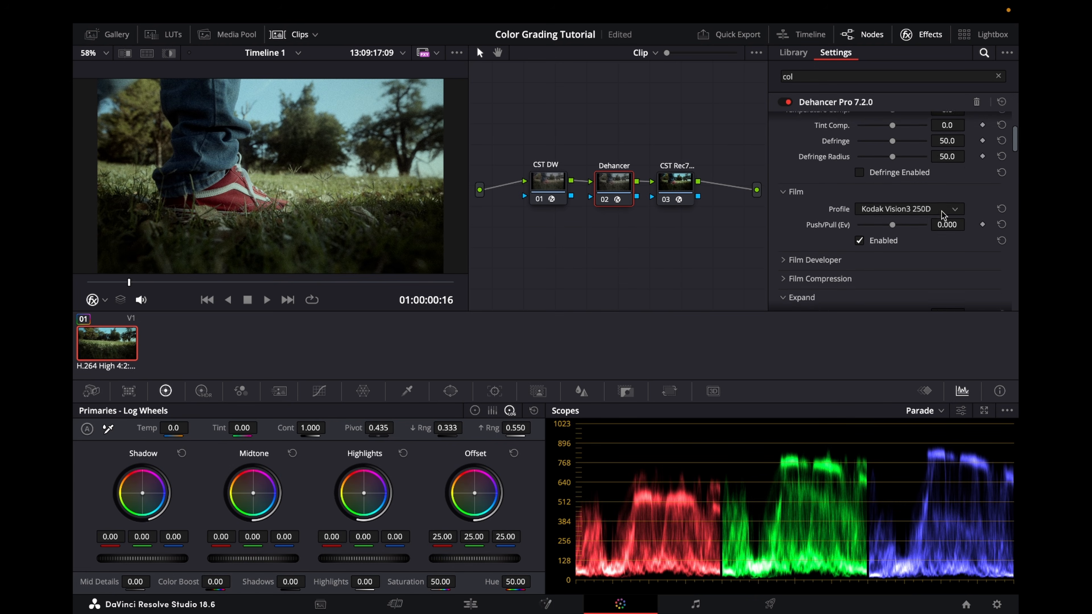
left_click(941, 208)
scroll(941, 253, "up", 15)
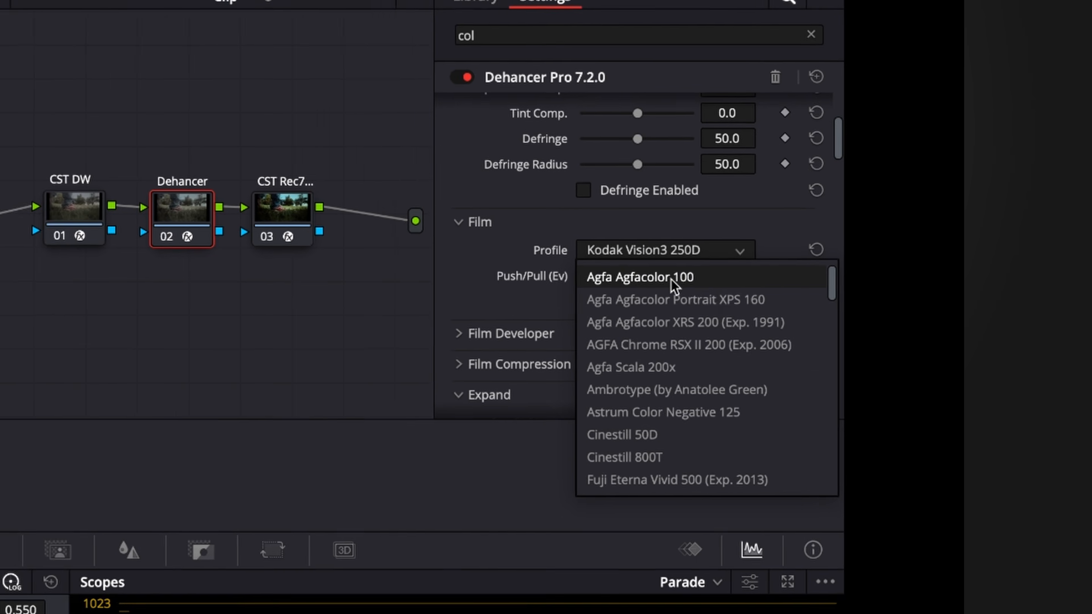
scroll(665, 343, "down", 10)
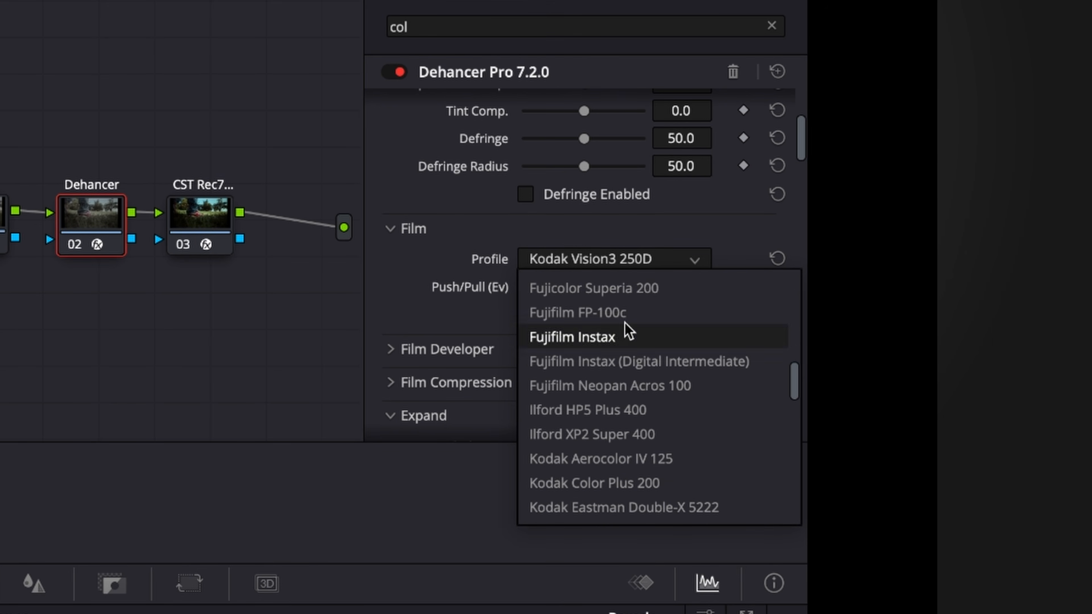
scroll(675, 373, "down", 10)
scroll(668, 419, "down", 5)
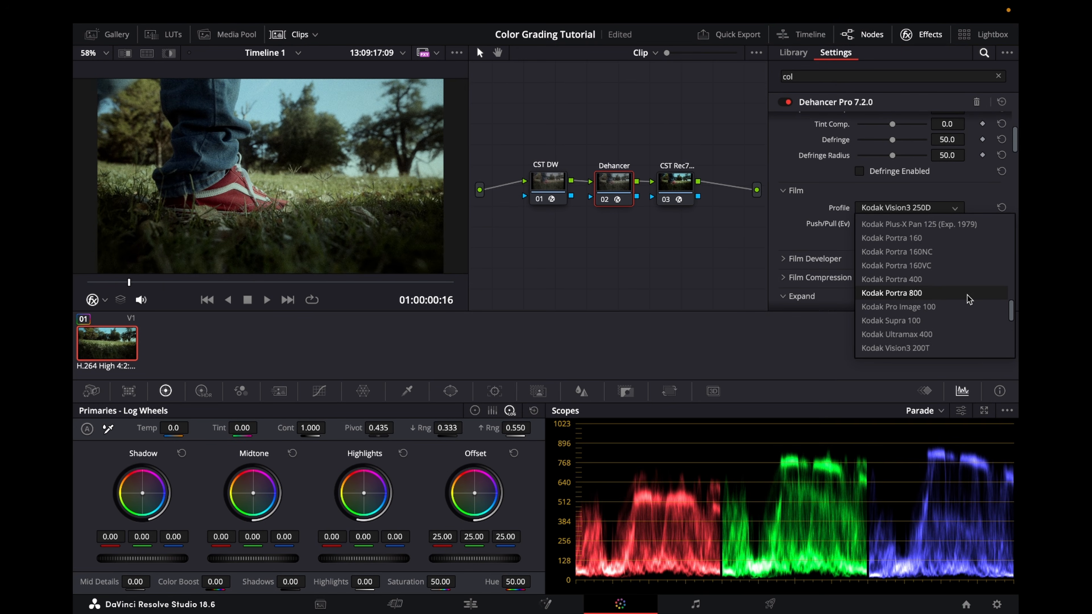
scroll(763, 366, "down", 2)
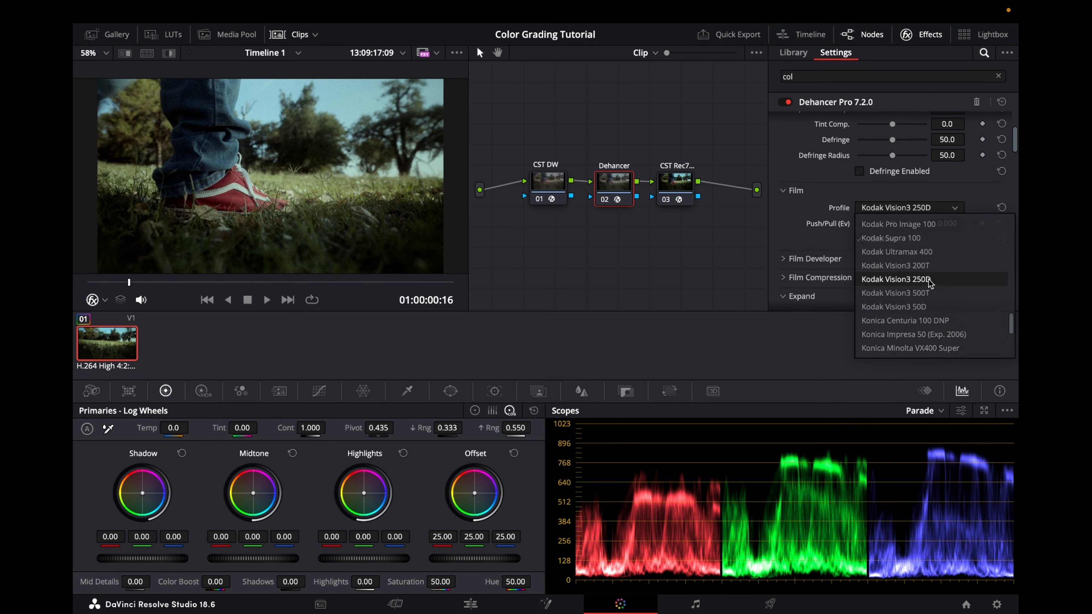
left_click(933, 279)
Step: Look through the Dehancer node's Film, Expand and Print settings
scroll(946, 267, "up", 3)
scroll(924, 254, "down", 5)
scroll(881, 245, "up", 3)
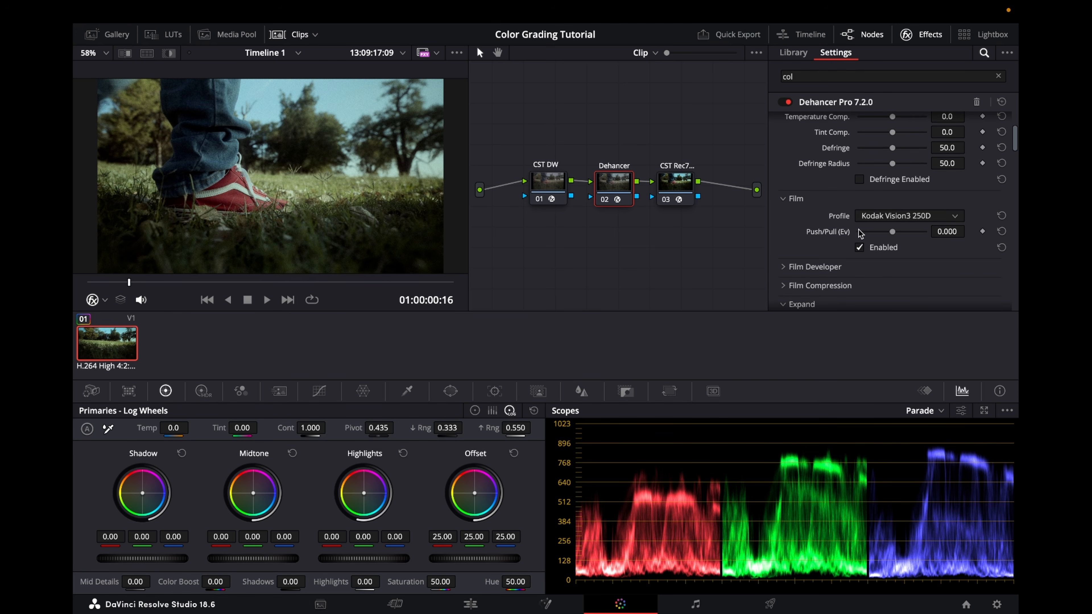
scroll(923, 222, "down", 5)
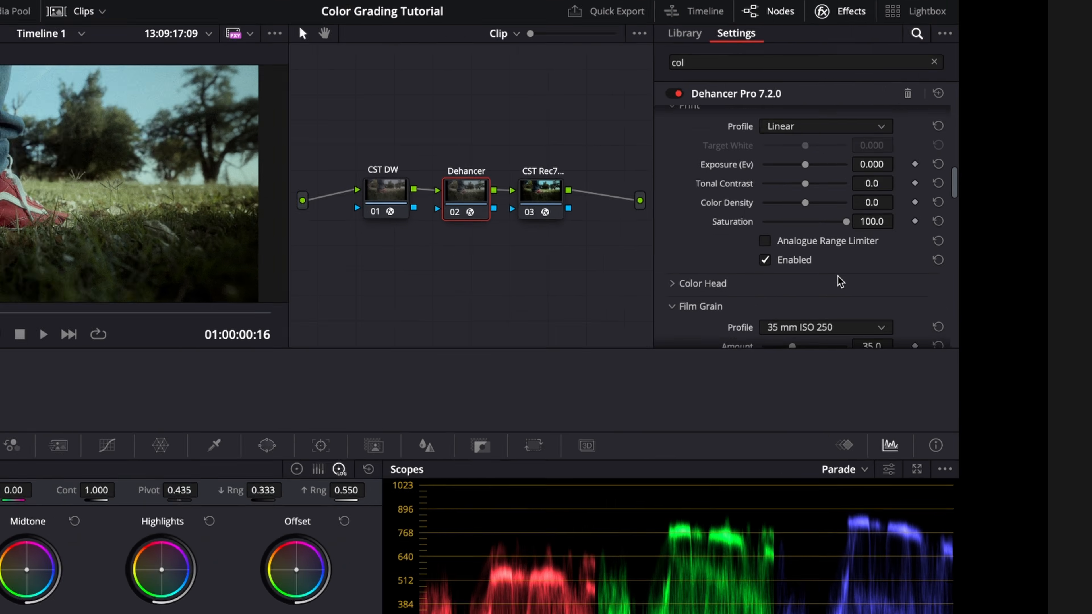
scroll(708, 322, "up", 3)
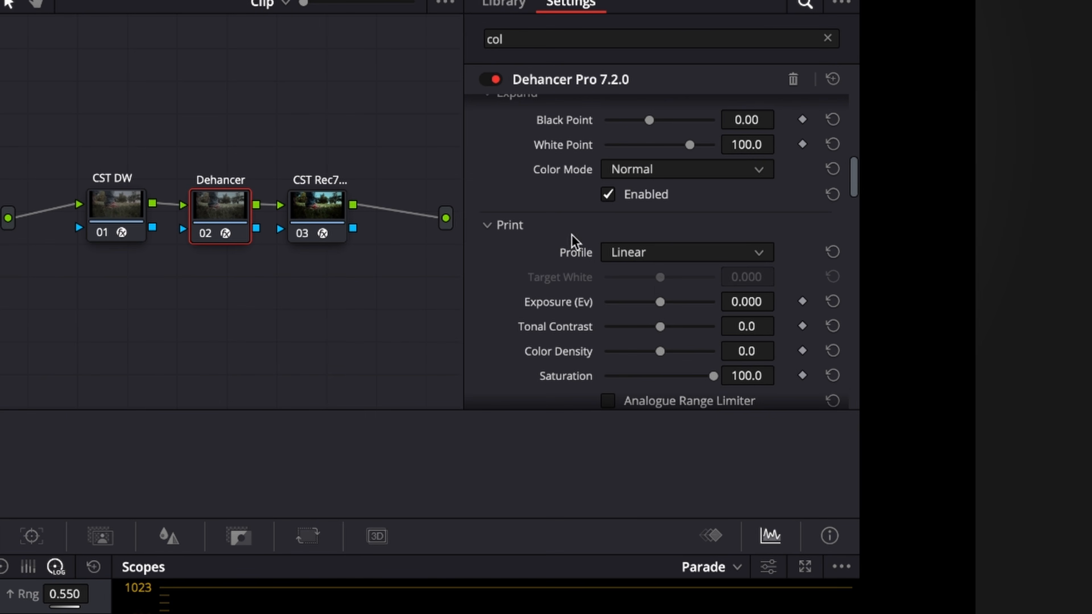
Step: Set the Dehancer Print profile to Kodak 2383 Print Film, enable the Analogue Range Limiter, and save the project
left_click(710, 257)
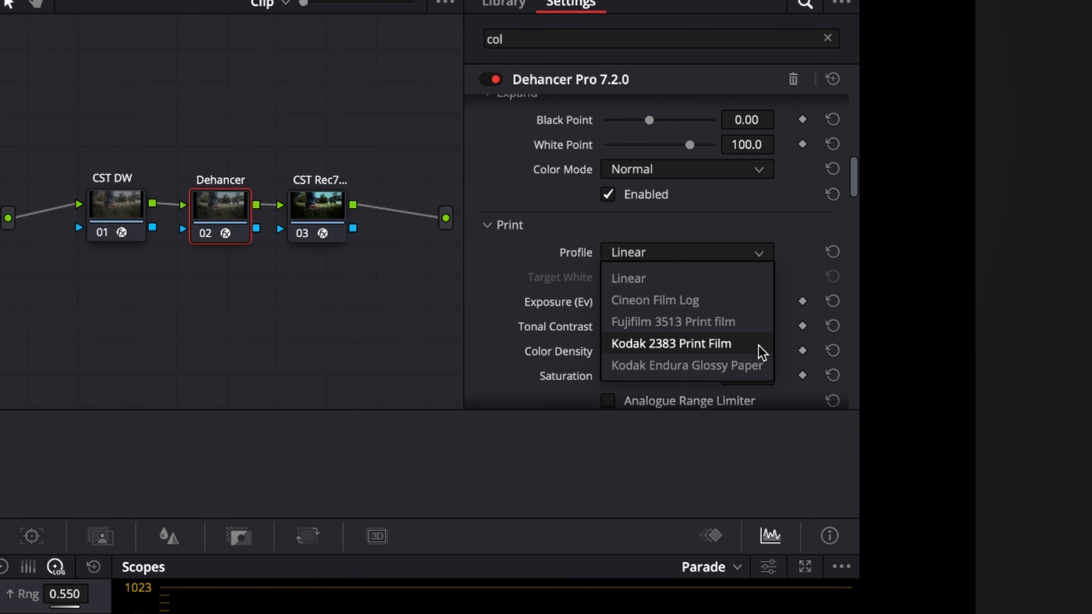
left_click(669, 346)
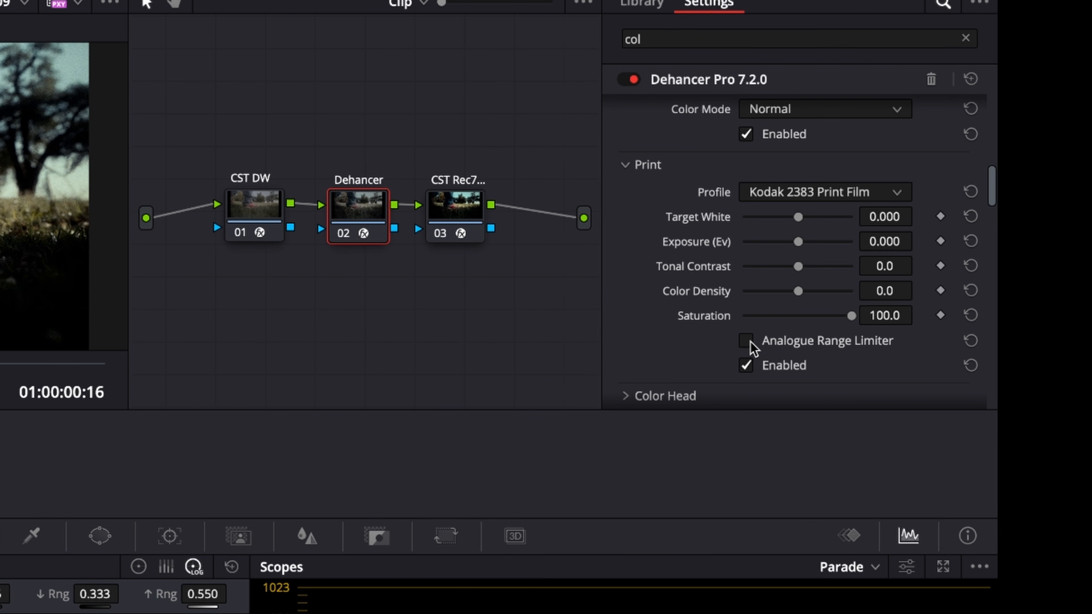
left_click(746, 340)
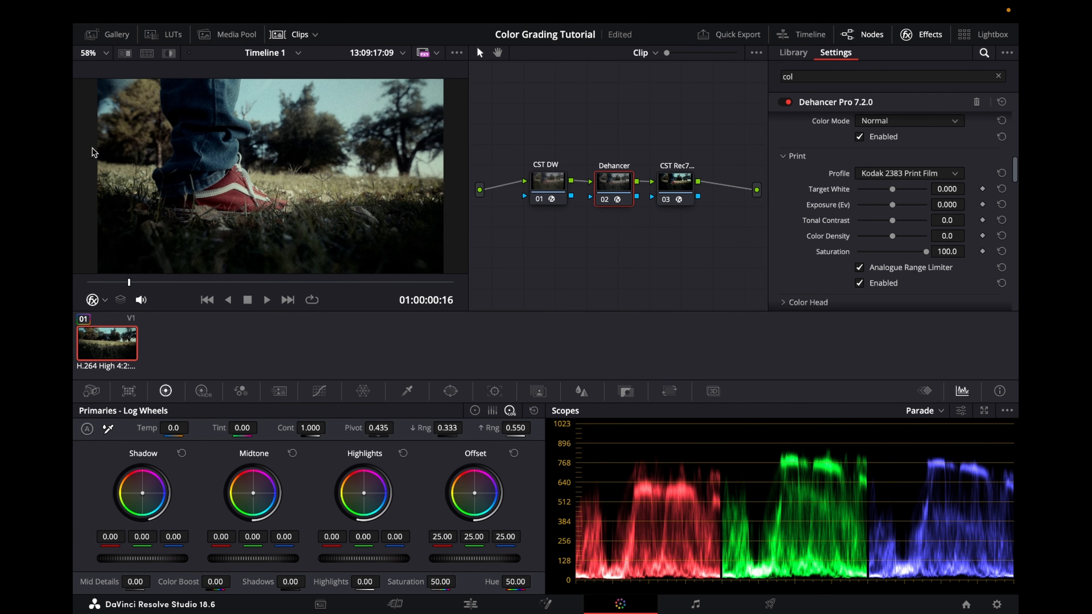
key("ctrl+s")
Step: Set the Print section's Exposure to about 1.182, Tonal Contrast to 17.0 and Color Density to about 61.5
left_click_drag(892, 205, 898, 206)
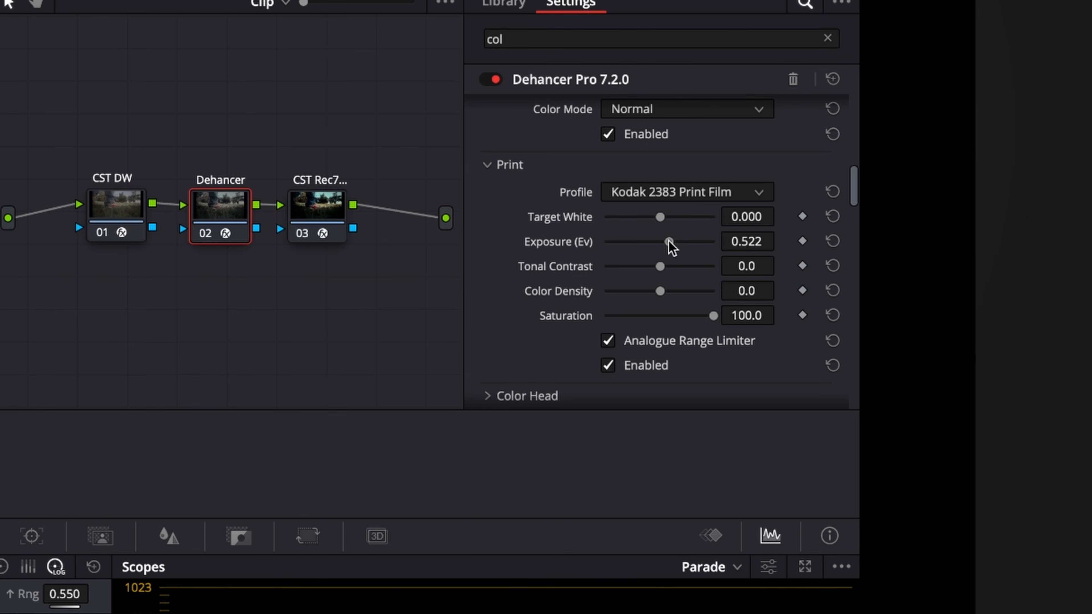
left_click_drag(677, 240, 684, 243)
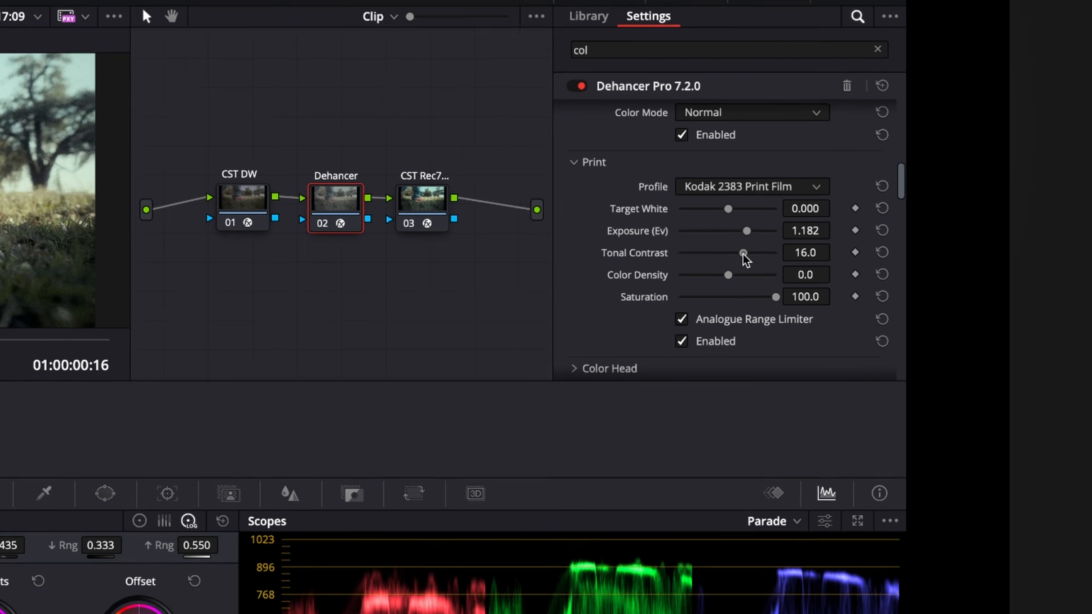
left_click_drag(676, 267, 678, 267)
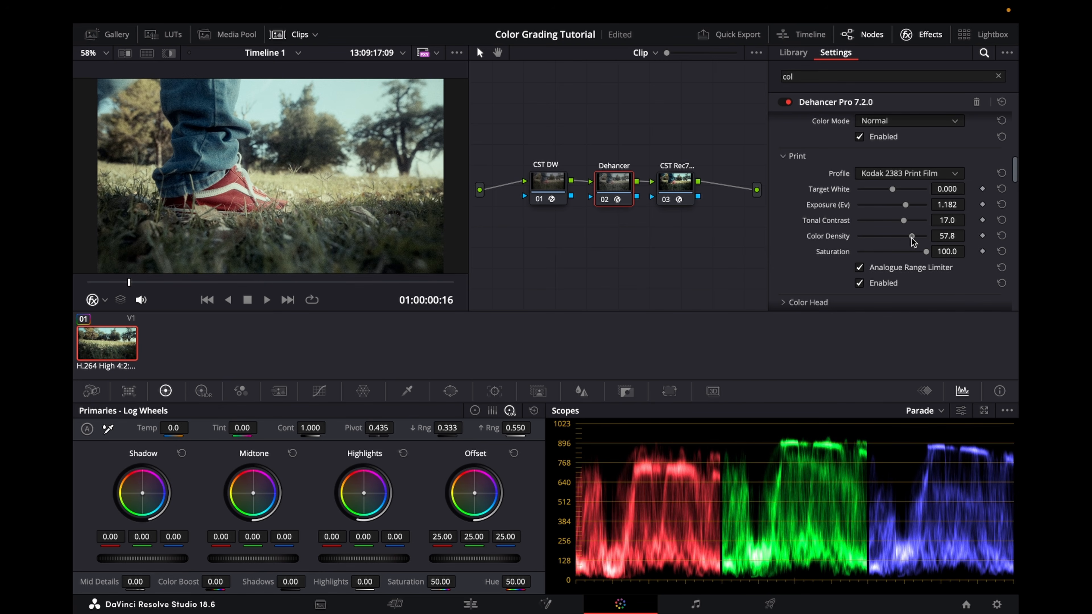
Step: Enable Halation and Bloom on the Dehancer node, keeping the 35 mm / Super 35 profiles
scroll(866, 261, "up", 3)
scroll(866, 261, "down", 1)
scroll(866, 259, "down", 5)
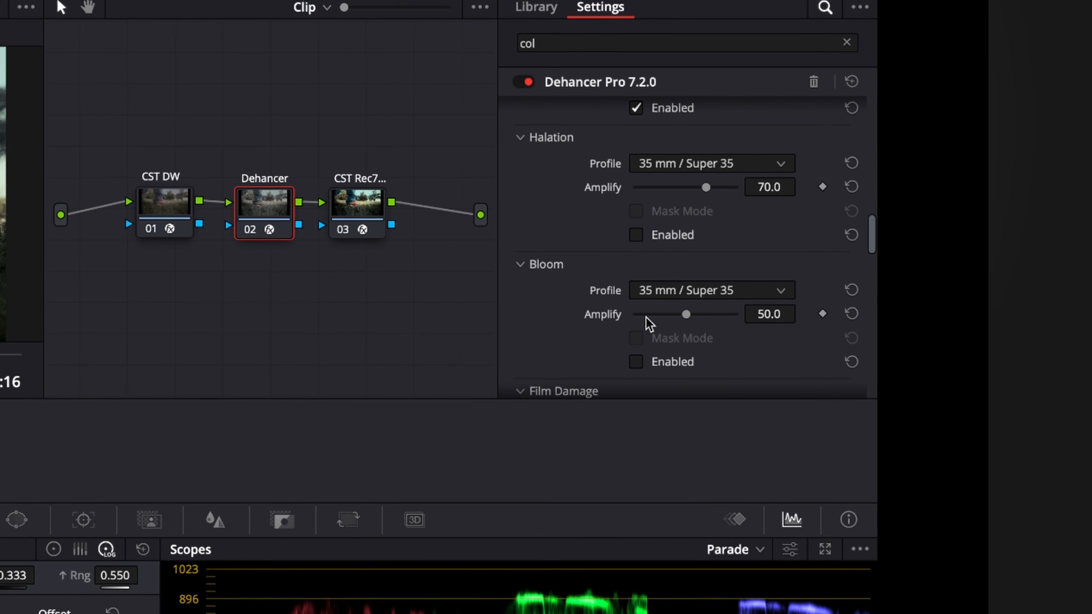
left_click(636, 235)
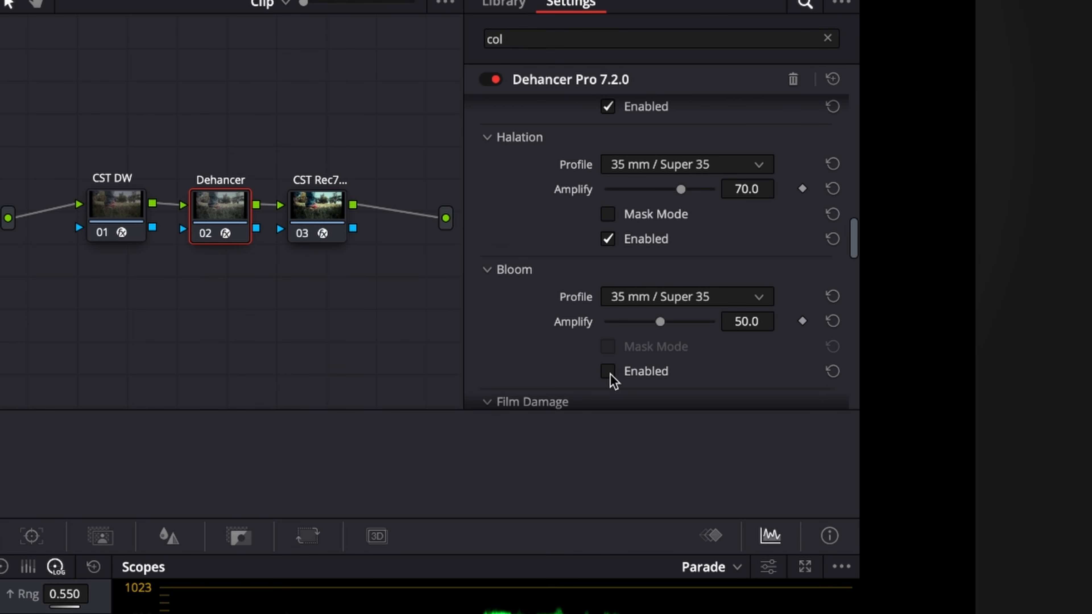
left_click(608, 372)
Step: Examine the film grain, halation and bloom on the shoe and grass at close range in the viewer
scroll(615, 344, "up", 1)
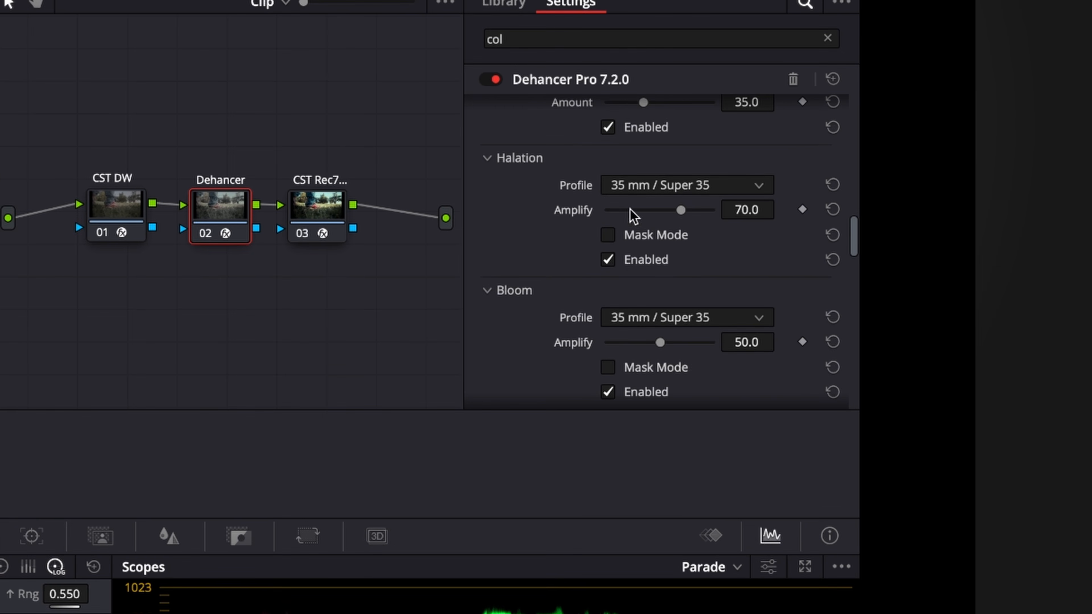
scroll(554, 238, "up", 3)
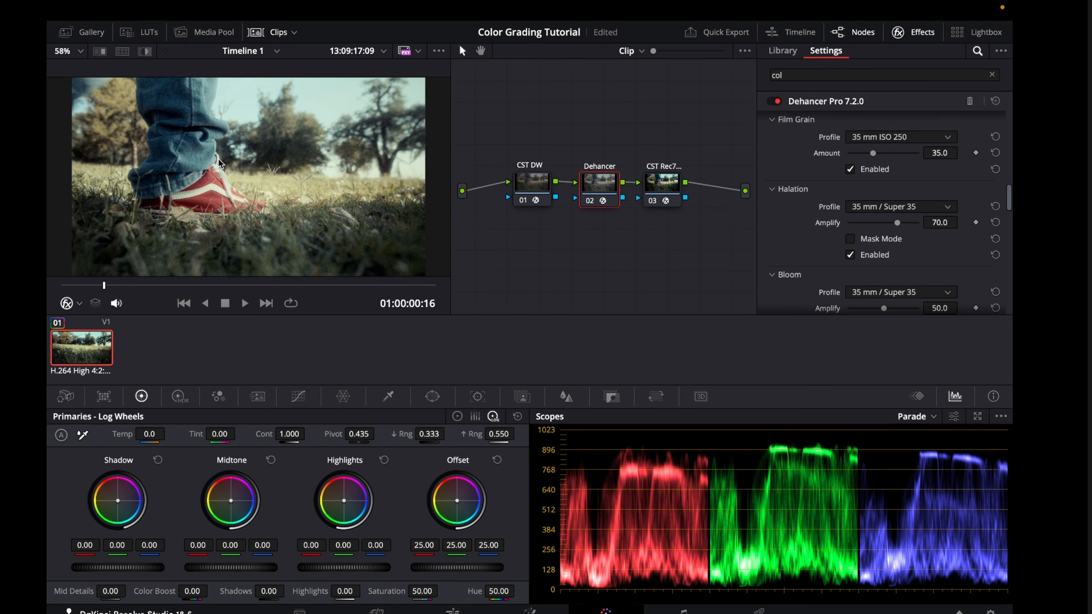
scroll(240, 158, "down", 2)
scroll(241, 157, "up", 6)
scroll(284, 163, "down", 2)
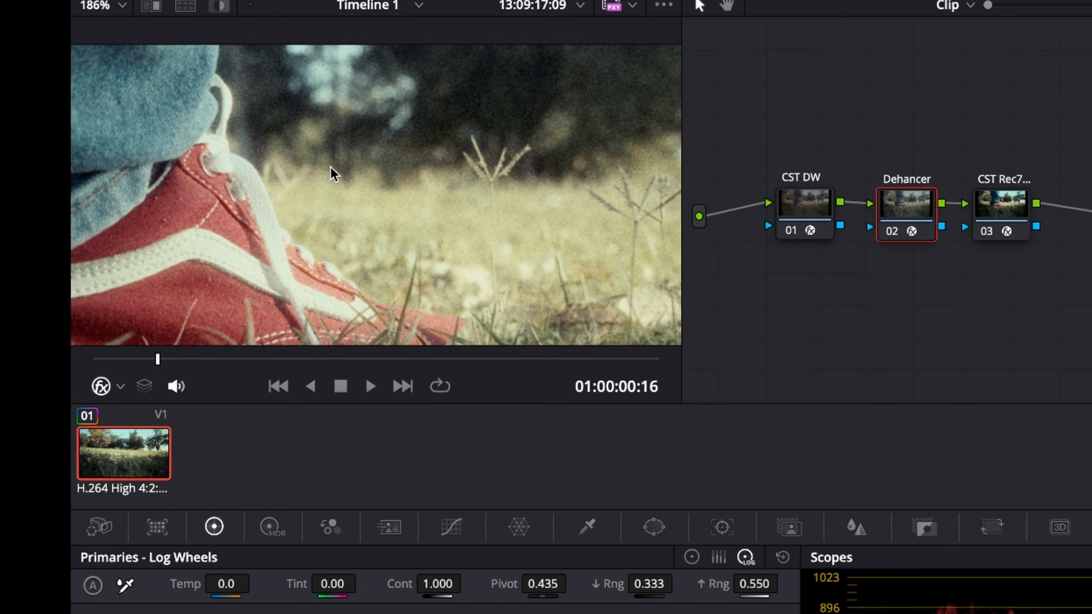
scroll(194, 108, "up", 4)
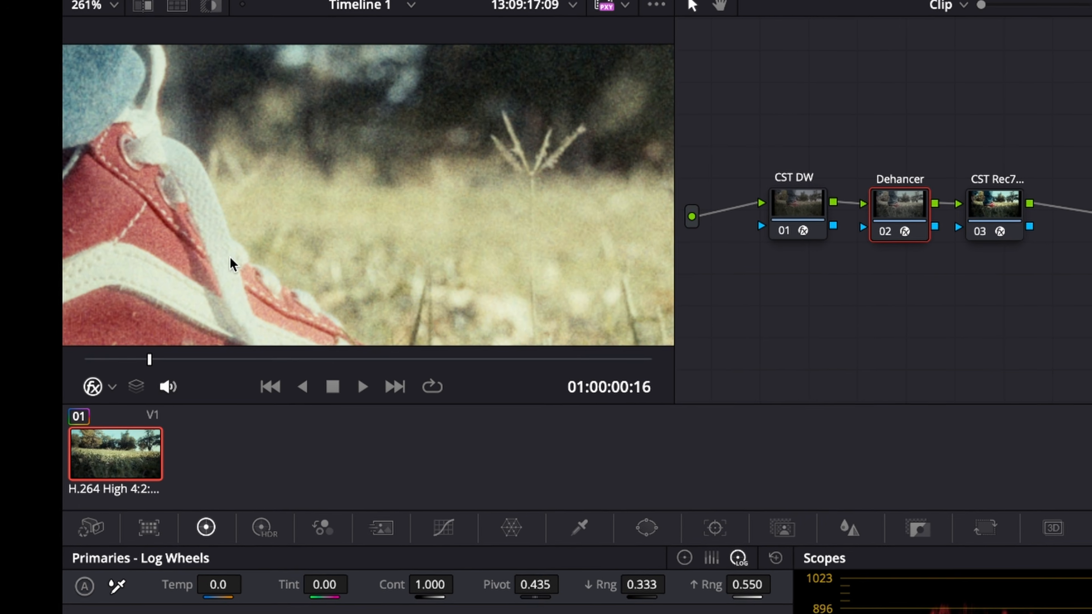
scroll(361, 224, "down", 5)
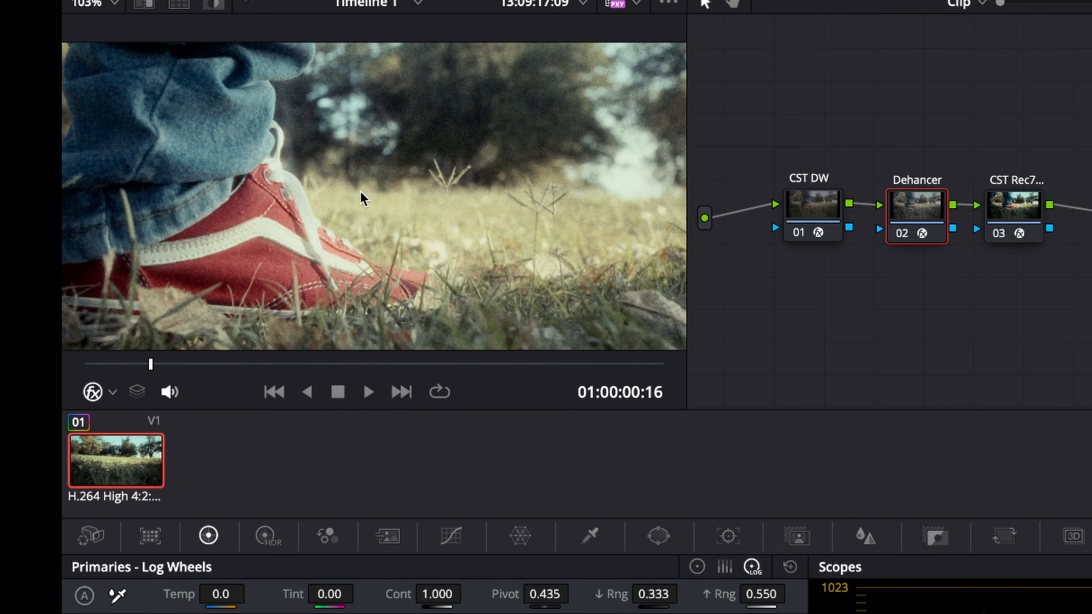
scroll(555, 202, "down", 3)
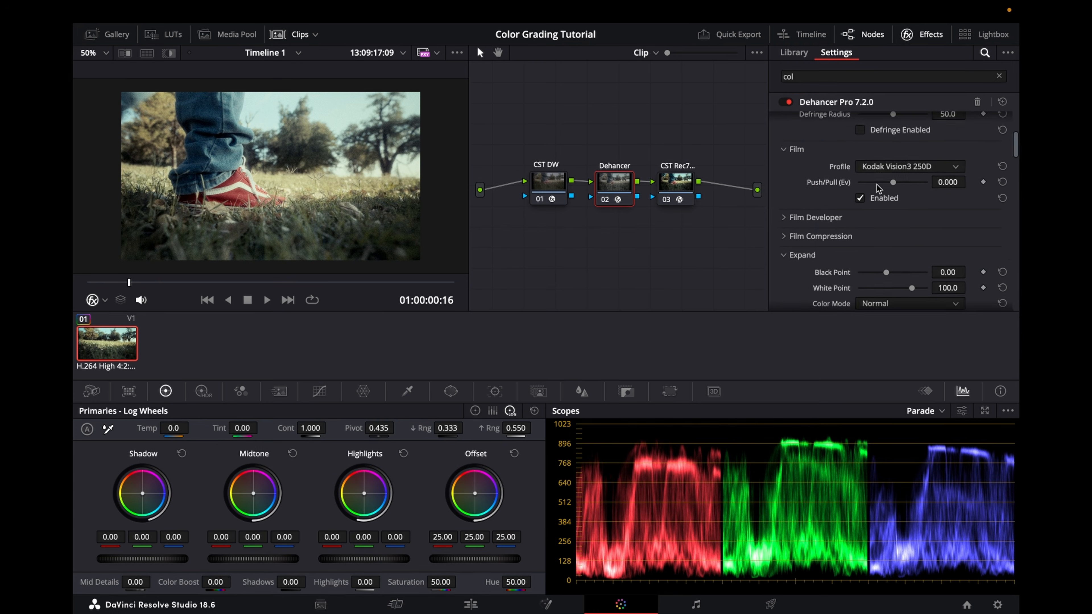
Step: Expand the Film Developer section of the Dehancer node and enable it
scroll(876, 183, "down", 3)
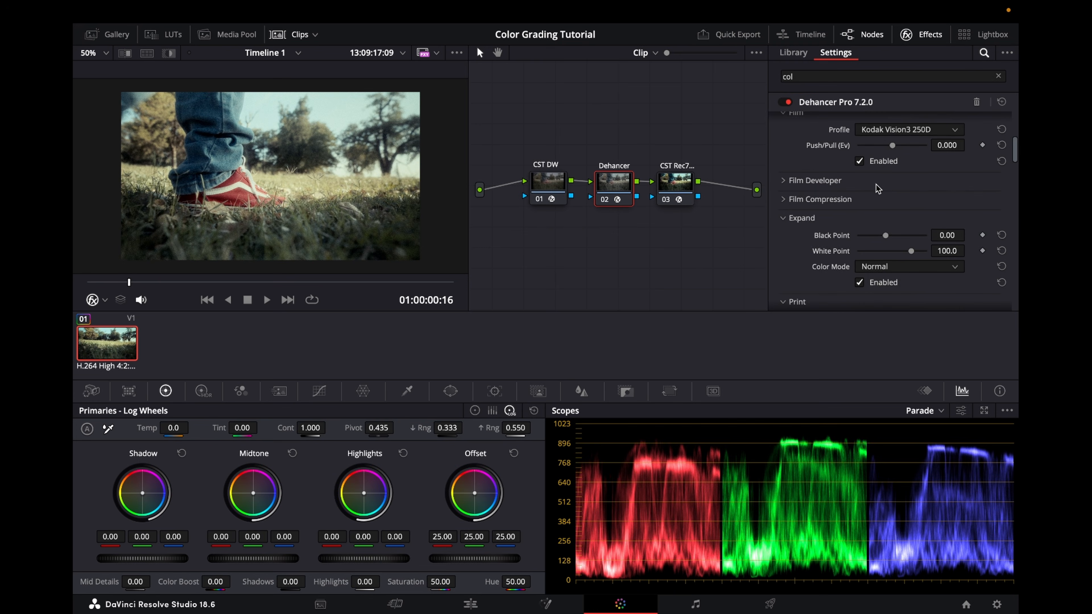
scroll(829, 181, "down", 4)
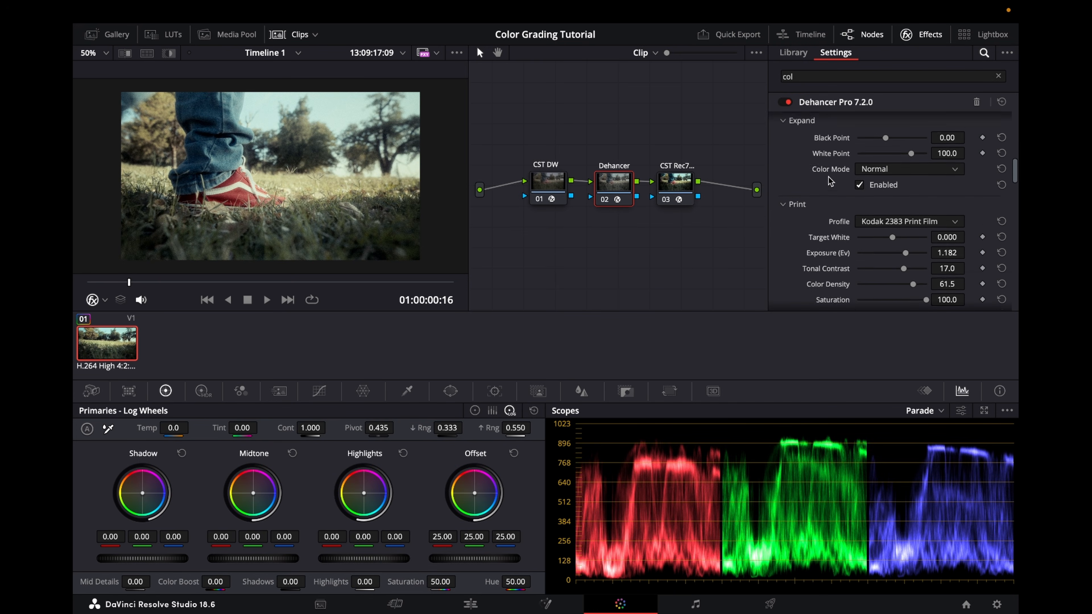
scroll(902, 230, "up", 6)
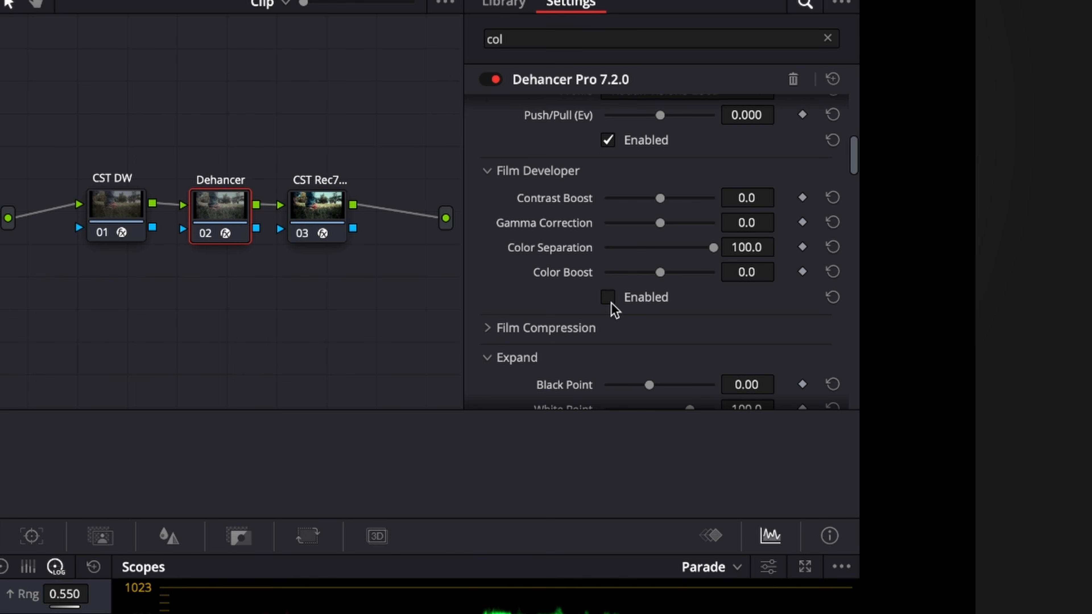
left_click(609, 299)
Step: Try raising Film Developer's Contrast Boost to about 26.6 and Gamma Correction to about 22.5, and reset both
left_click_drag(660, 197, 663, 197)
left_click(832, 197)
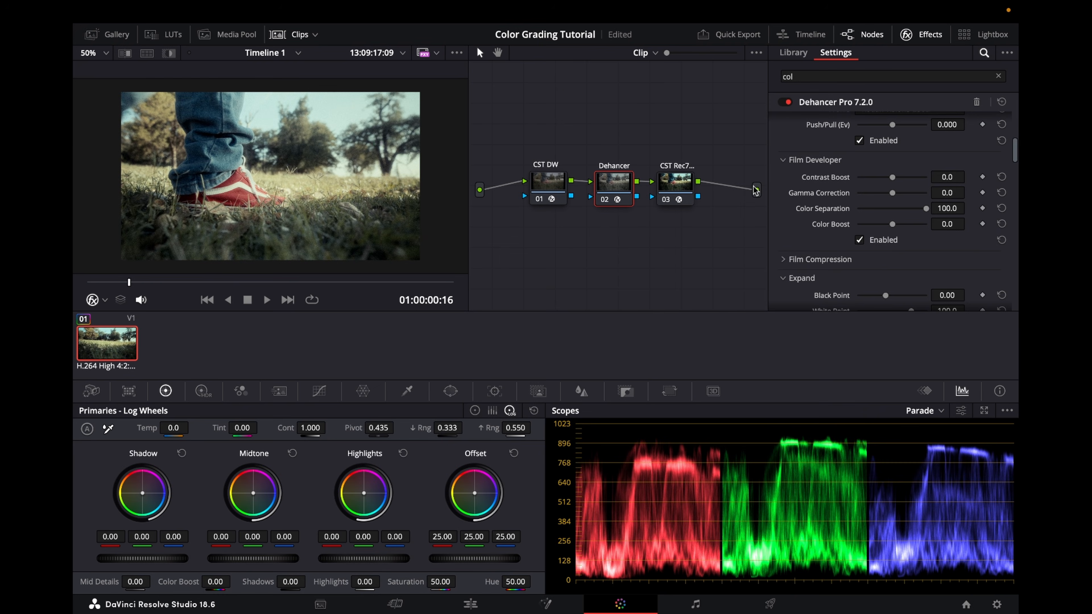
mouse_move(892, 193)
left_mouse_down()
mouse_move(906, 193)
mouse_move(881, 193)
mouse_move(908, 193)
left_mouse_up()
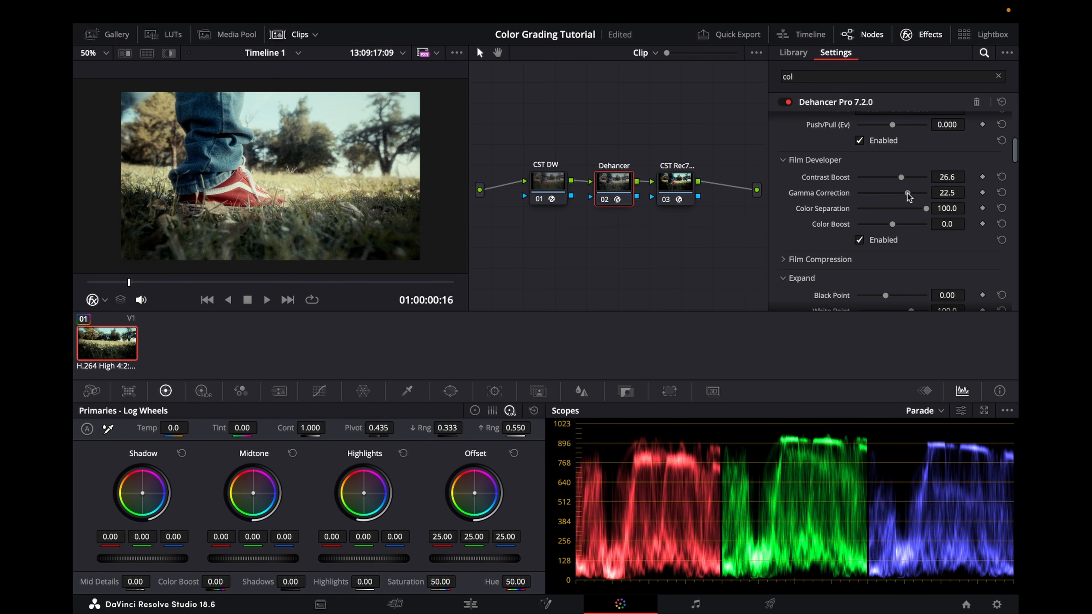
left_click(1002, 193)
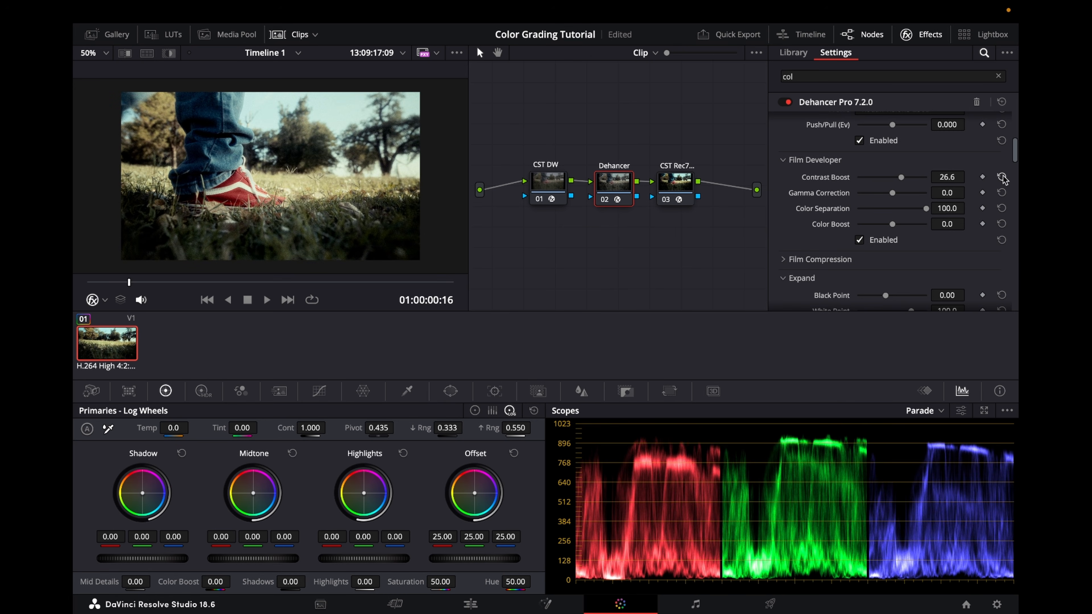
left_click(1002, 177)
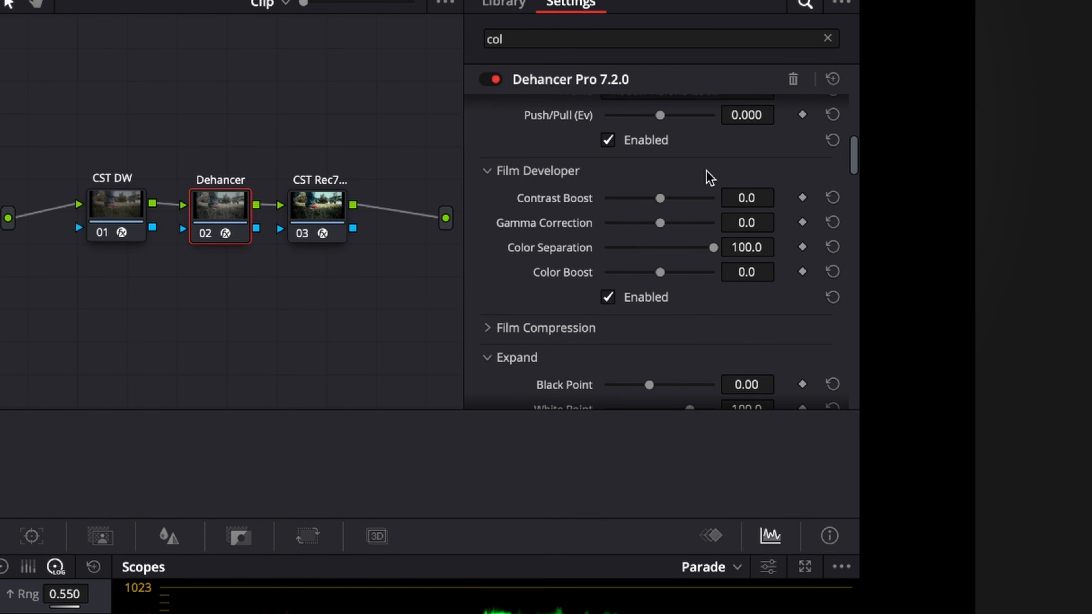
Step: Set Film Developer's Color Boost to about 56.0 and check the shoe's color in the viewer
left_click_drag(661, 274, 707, 274)
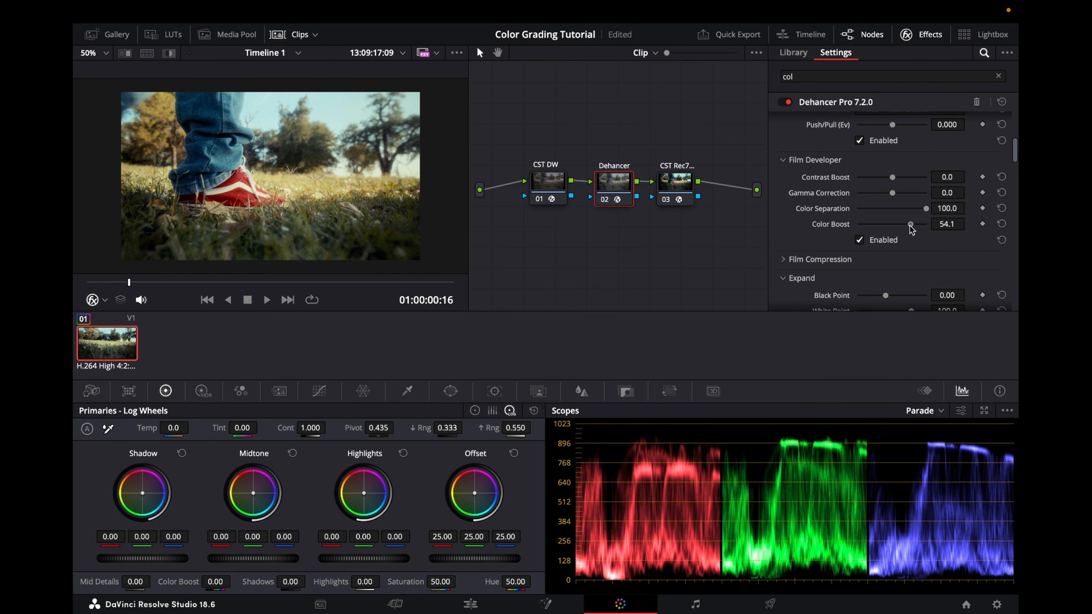
left_click_drag(911, 226, 912, 226)
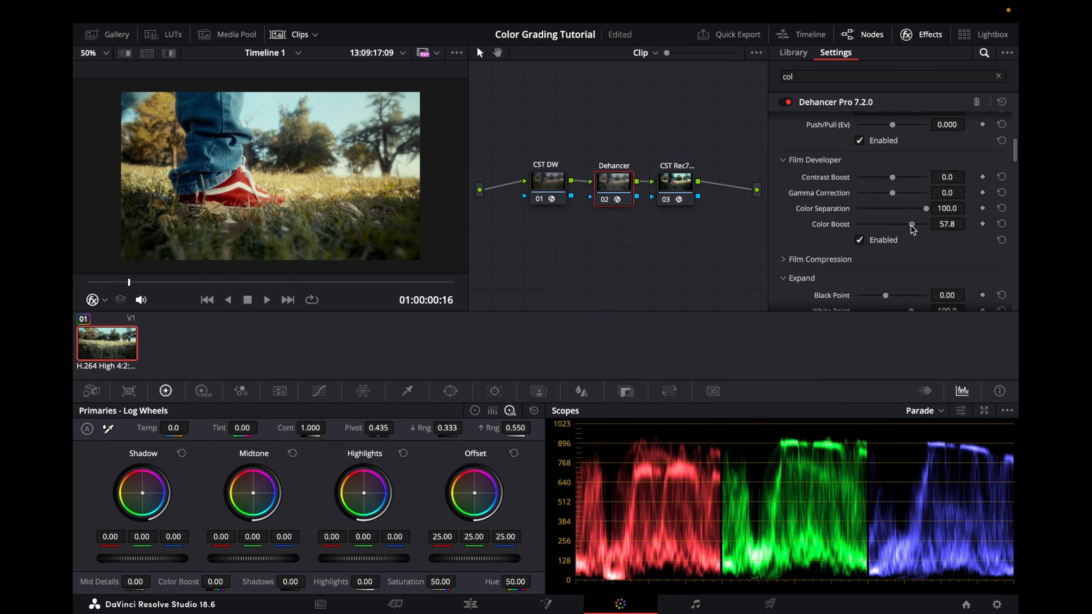
scroll(219, 188, "up", 2)
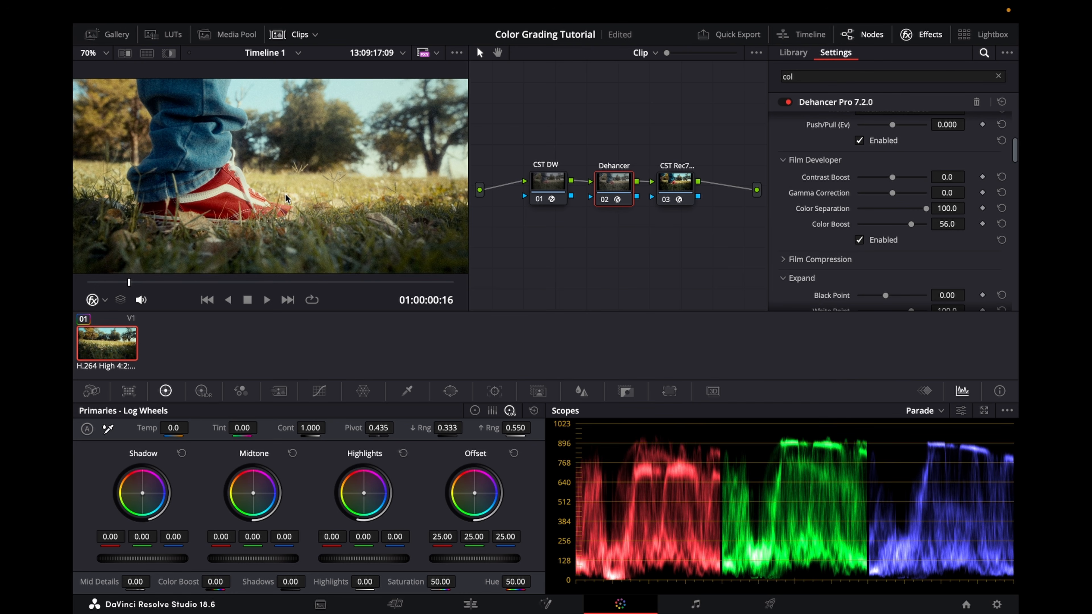
scroll(286, 199, "down", 2)
Step: Enable Film Compression on the Dehancer node, compare the image with and without it, and lower Tonal Range to about 13.8
scroll(278, 197, "down", 1)
scroll(865, 244, "down", 1)
left_click(822, 232)
scroll(823, 234, "down", 3)
scroll(824, 230, "up", 1)
scroll(824, 233, "up", 1)
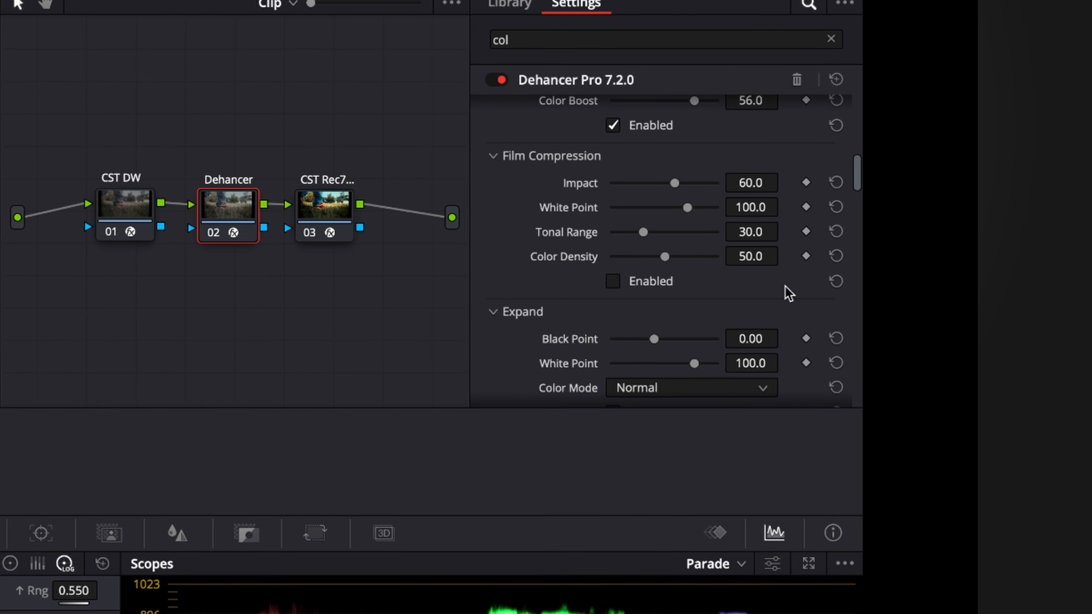
left_click(858, 230)
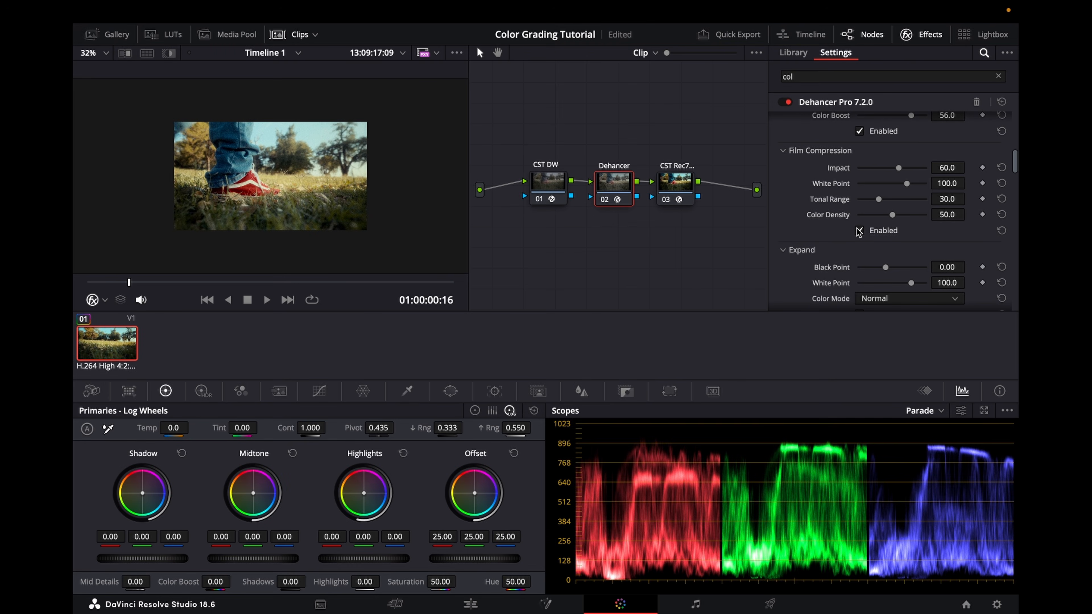
key("shift+z")
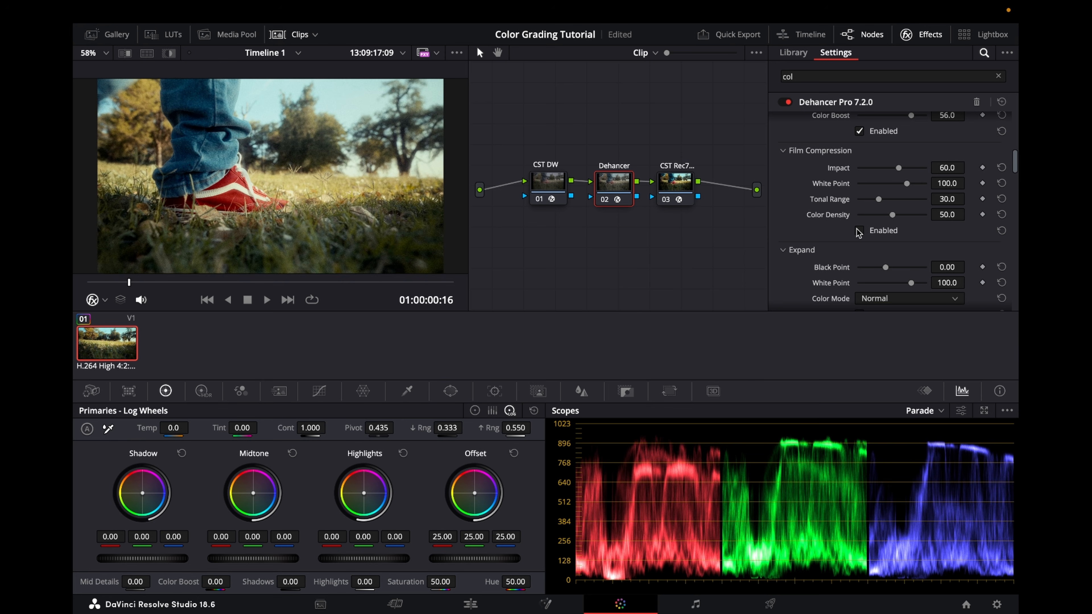
left_click(859, 230)
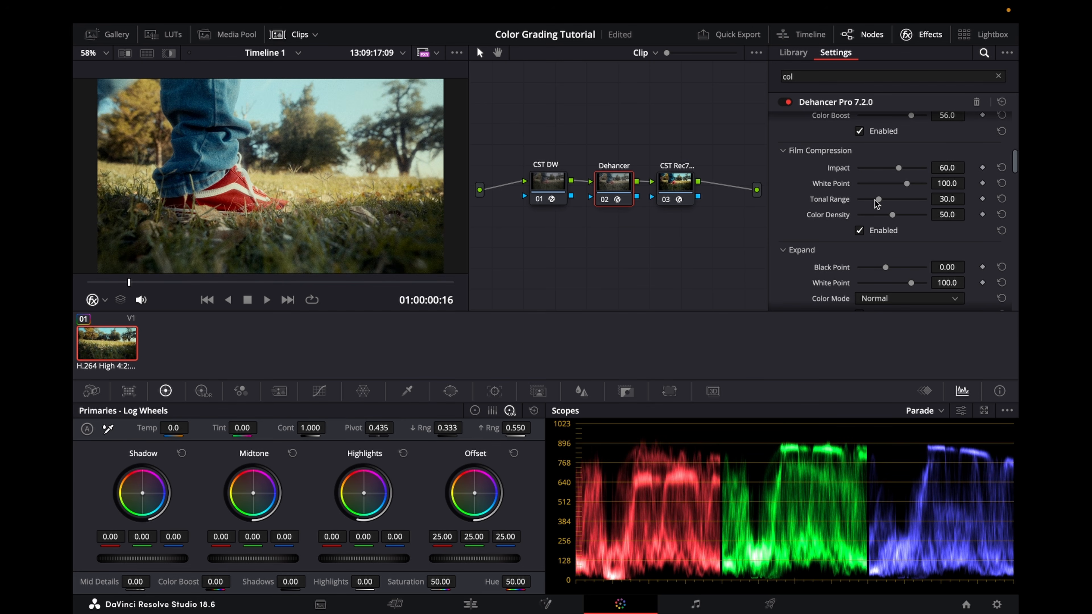
left_click_drag(877, 202, 868, 203)
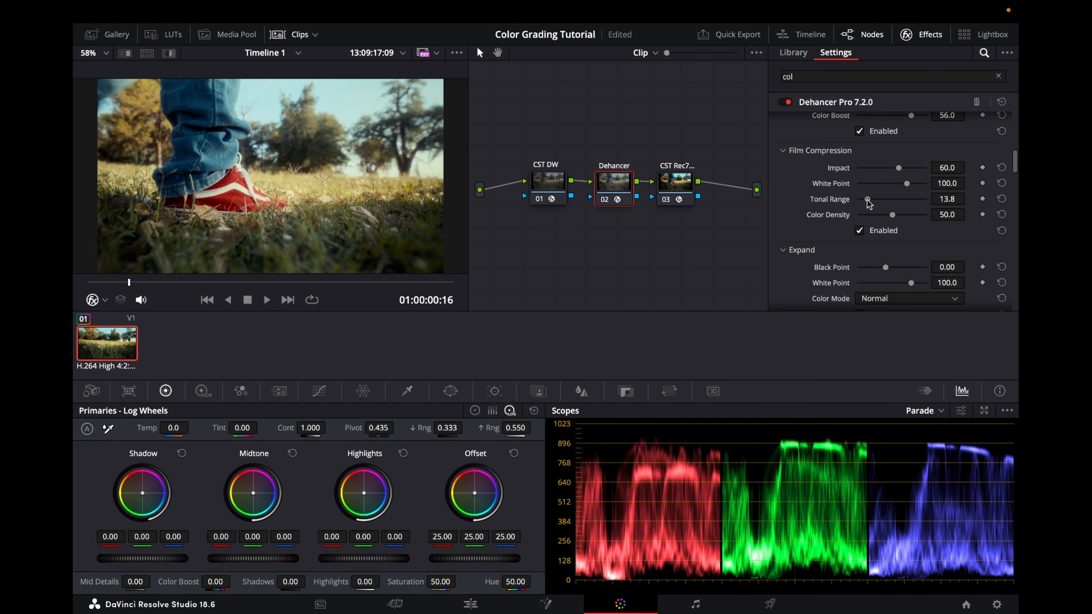
Step: Play the graded clip full screen to review the look in motion
scroll(816, 202, "down", 5)
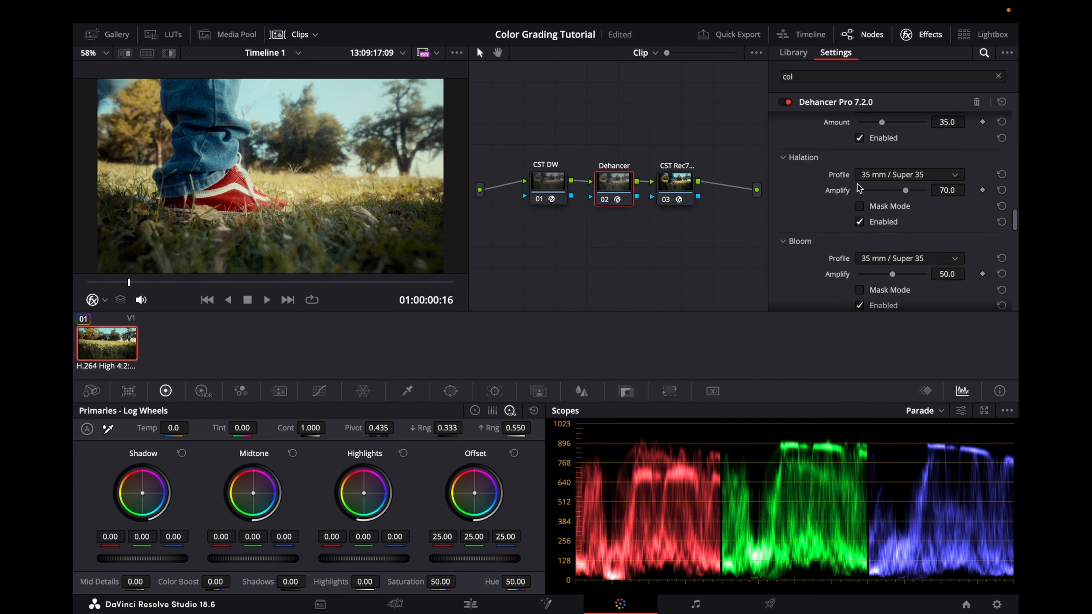
key("super+f")
key("space")
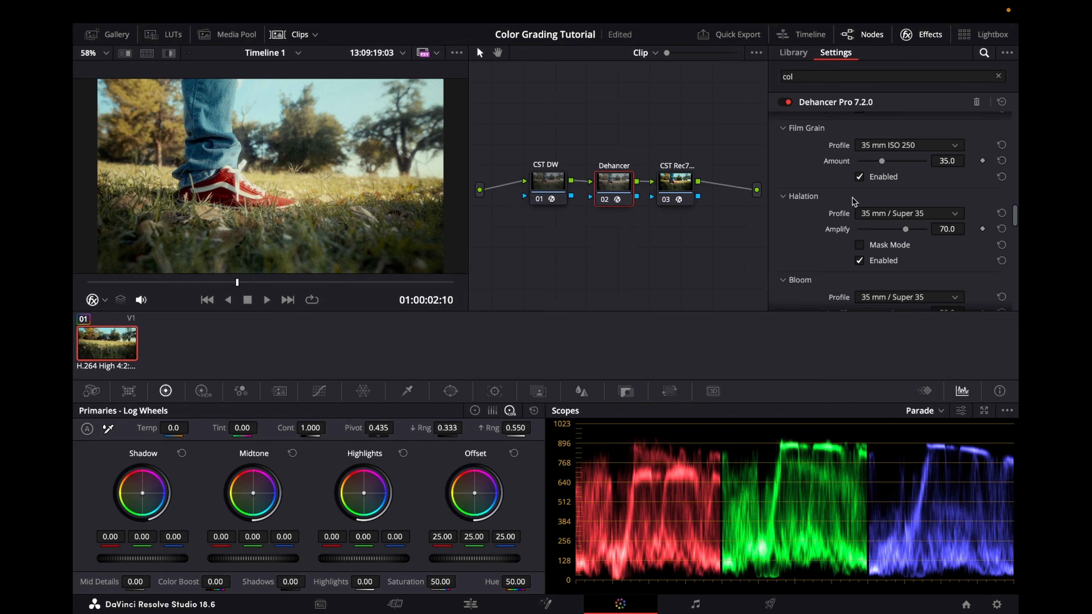
Step: Set the Print section's Target White to about -1.376 and review the warmer grade in full-screen playback
scroll(854, 201, "up", 6)
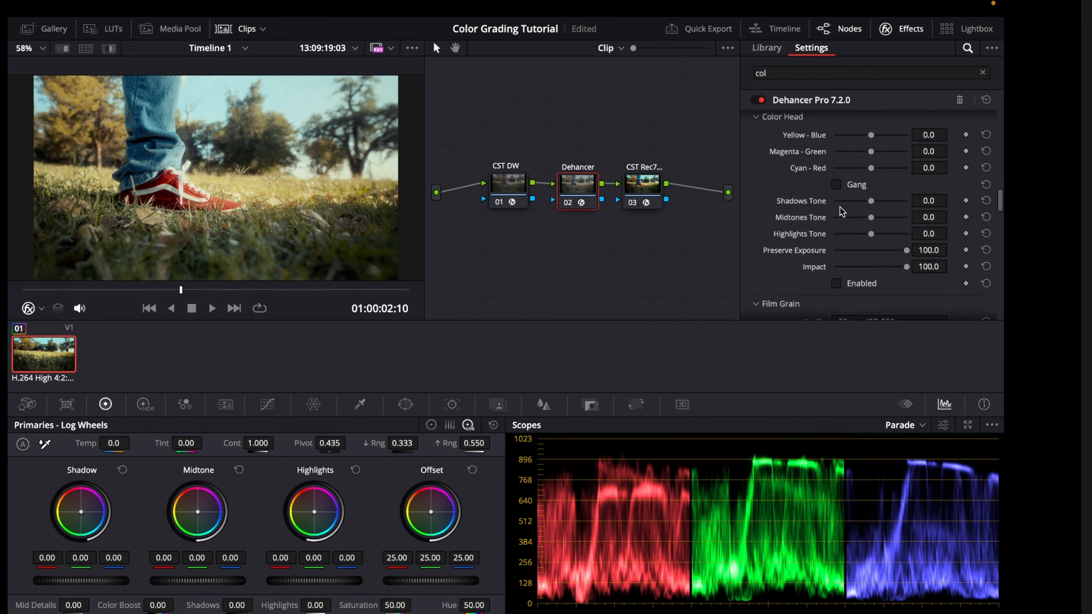
scroll(839, 207, "up", 4)
left_click_drag(872, 157, 869, 158)
left_click_drag(657, 168, 621, 167)
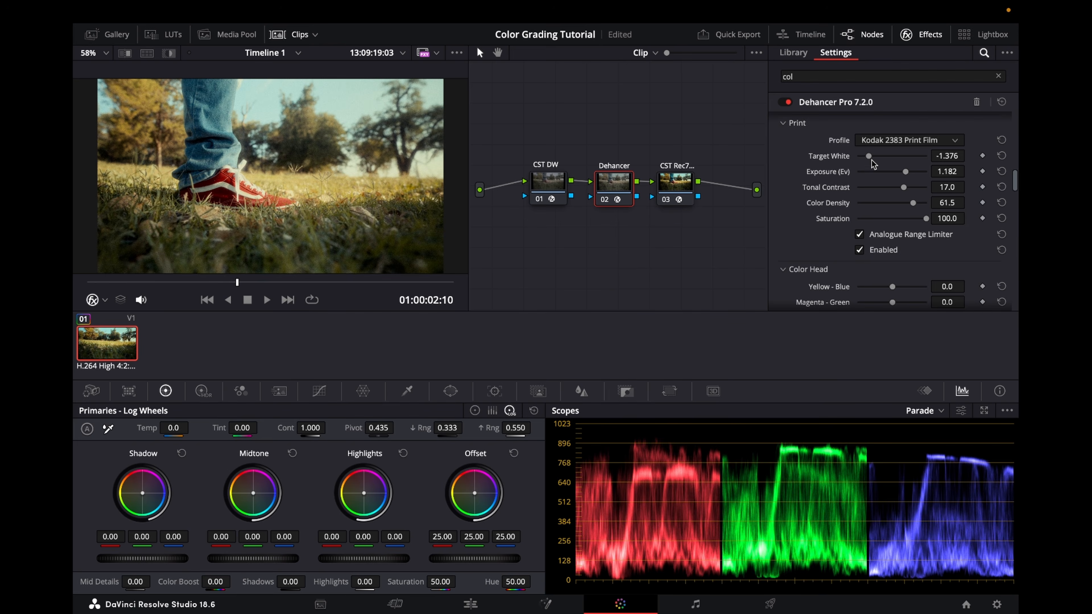
key("super+f")
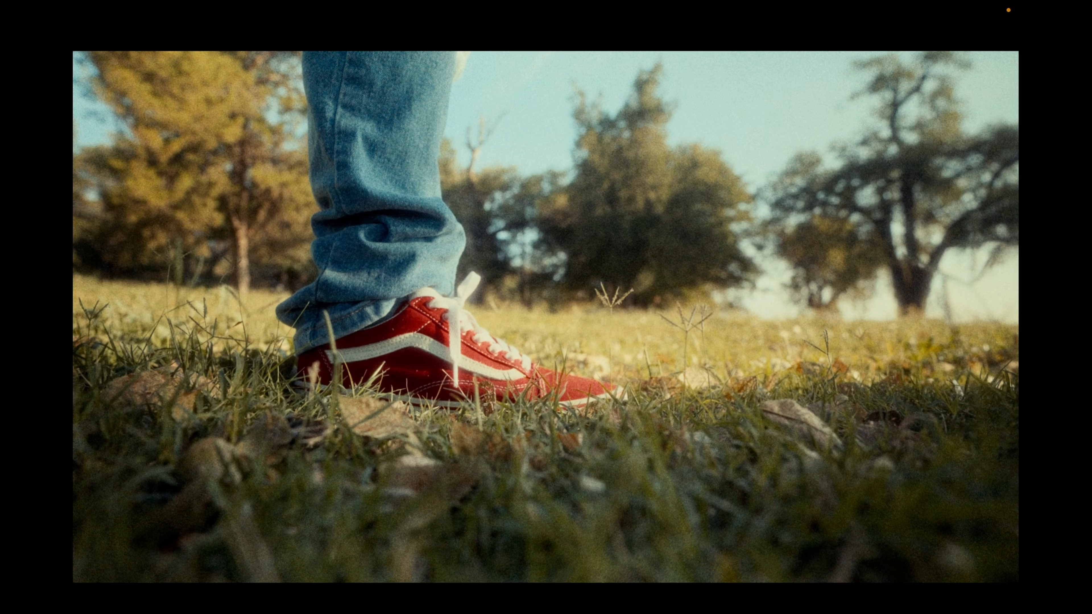
key("space")
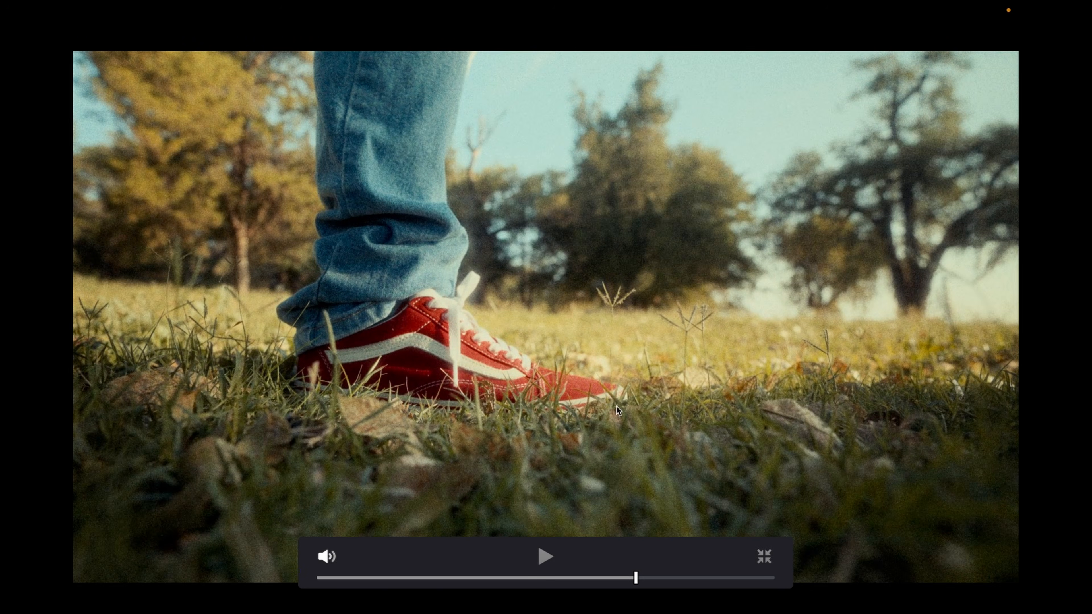
Step: Lower the Film Grain Amount on the Dehancer node to about 8.3 and review the clip in full-screen playback
key("super+f")
scroll(871, 236, "down", 5)
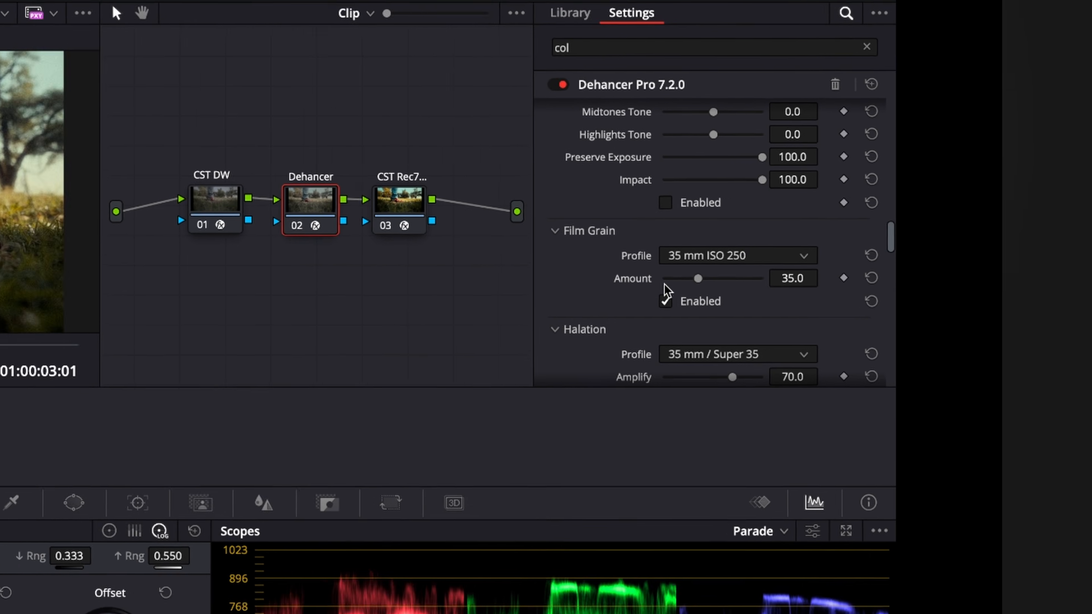
left_click_drag(698, 279, 617, 297)
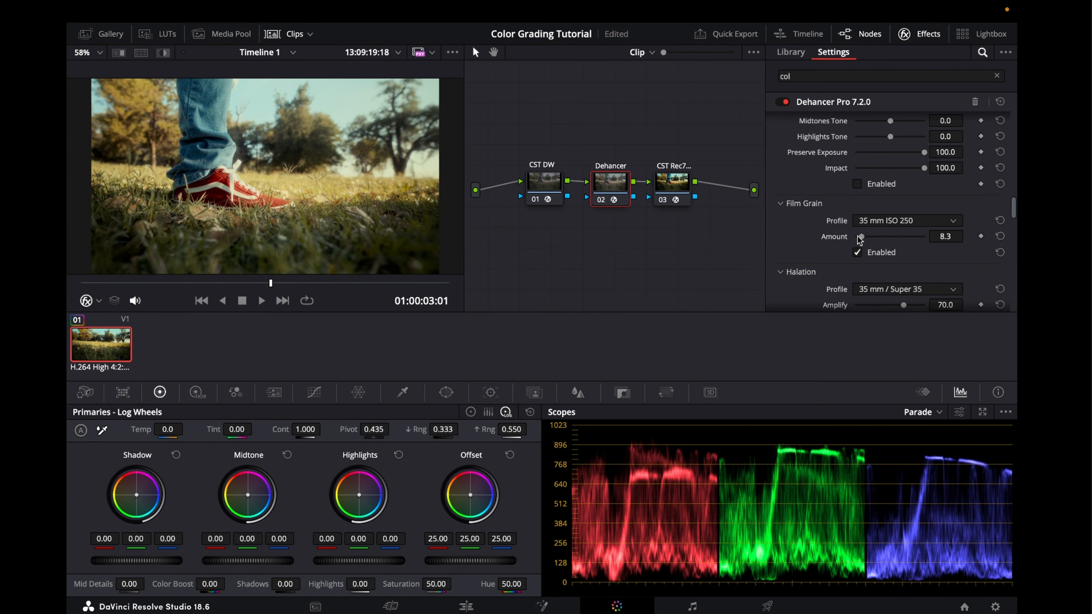
key("super+f")
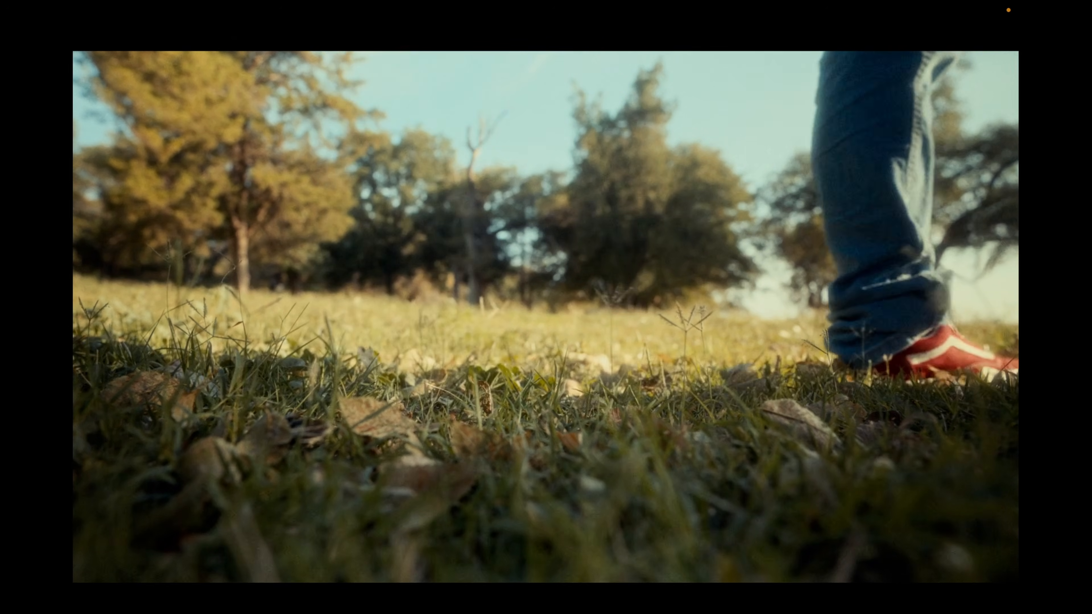
key("Escape")
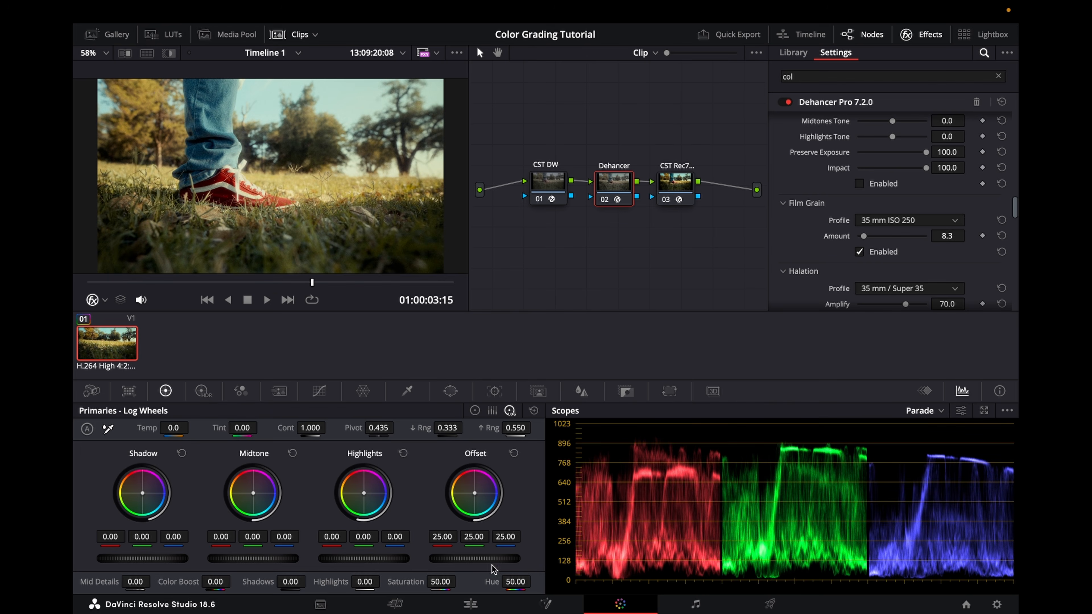
Step: On the Edit page, append sections of C9651.MP4 and C9653.MP4 to the timeline after the first clip
left_click(473, 604)
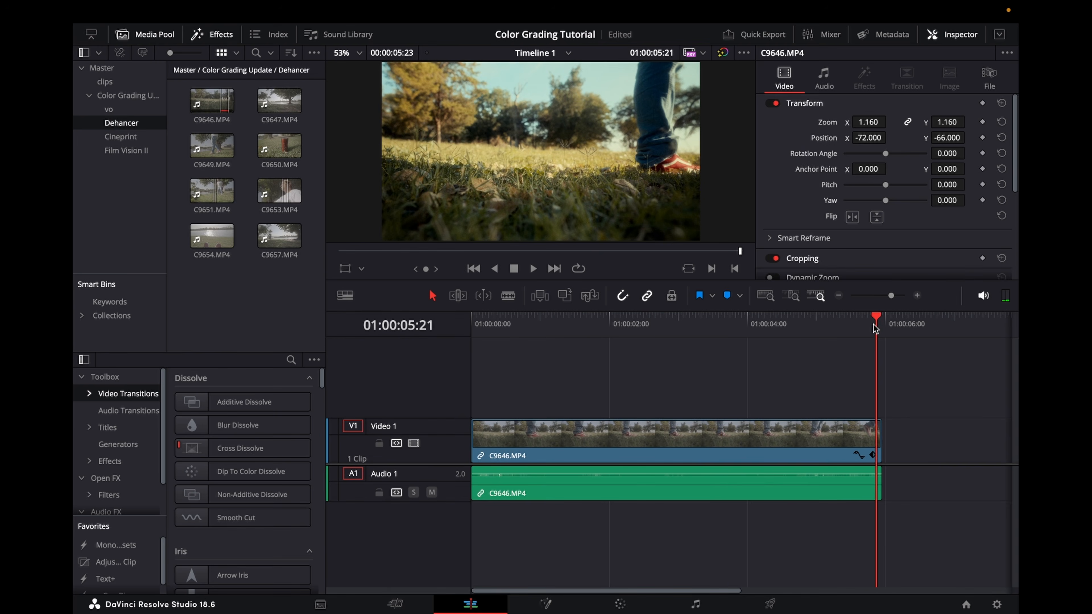
mouse_move(203, 190)
left_click_drag(520, 159, 890, 412)
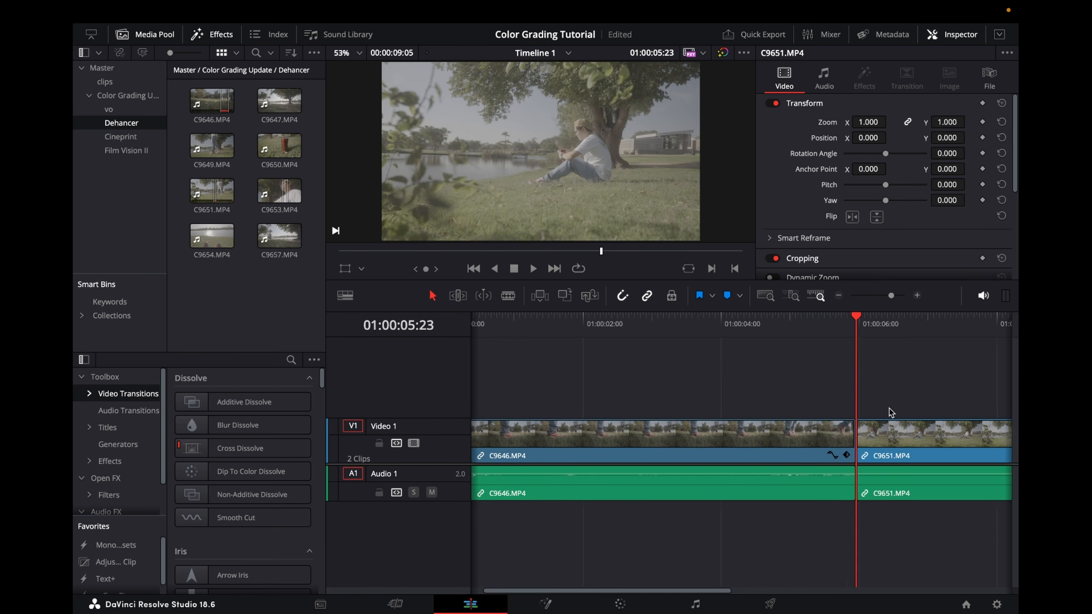
scroll(890, 412, "right", 5)
left_click(289, 192)
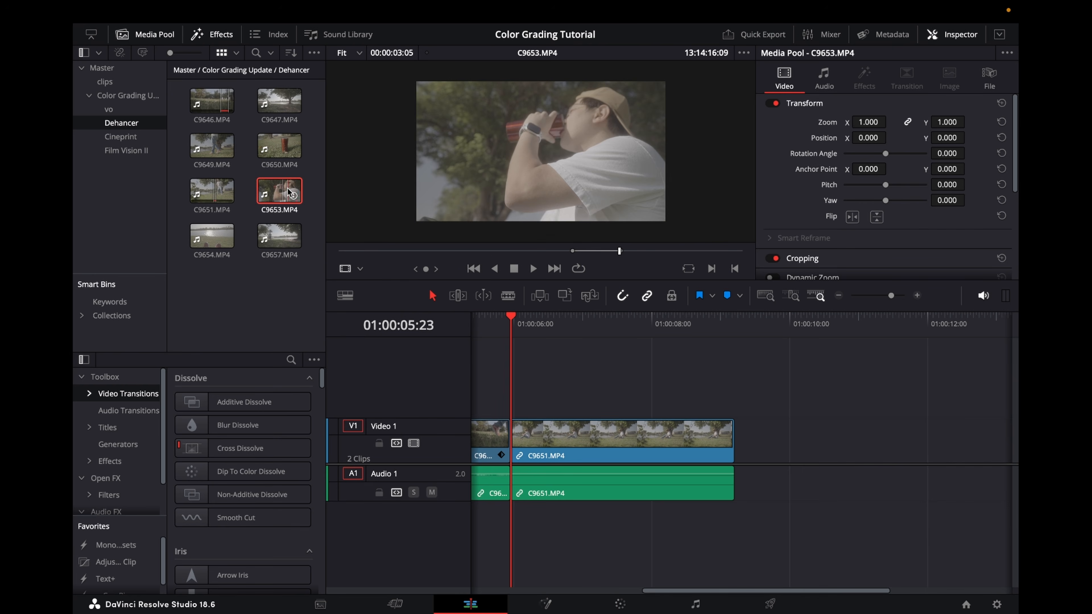
left_click_drag(609, 139, 726, 447)
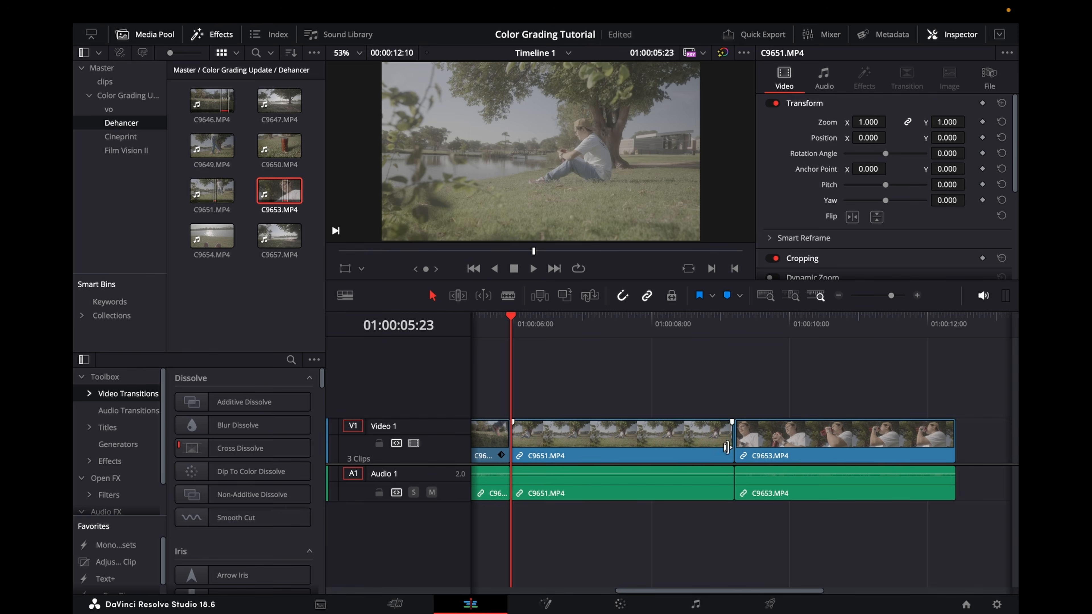
Step: Return to the Color page and apply the first clip's grade to clips 02 and 03
left_click(619, 604)
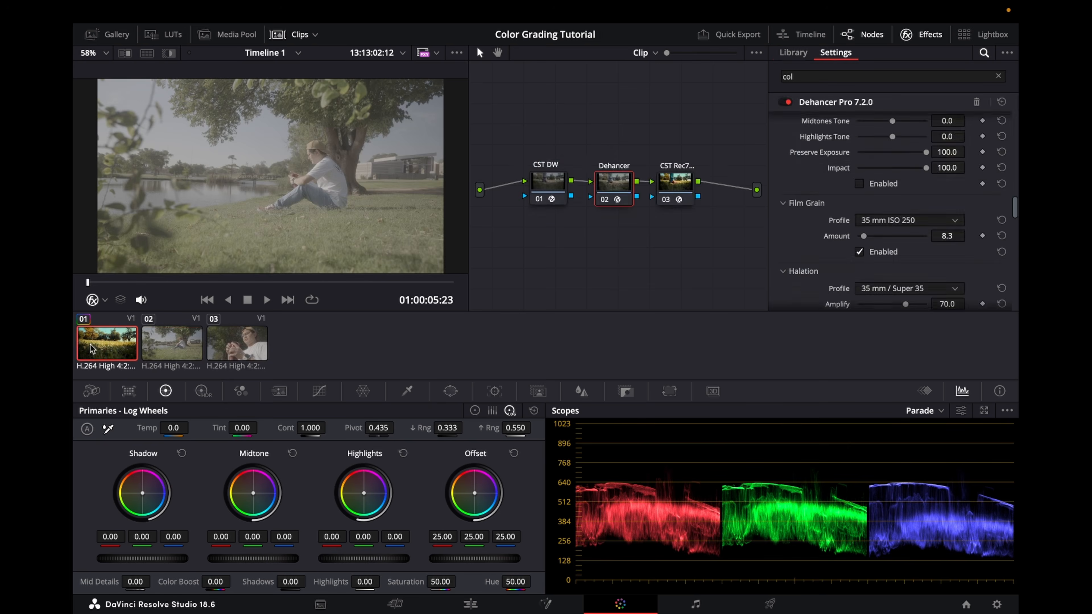
left_click(89, 344)
left_click(198, 342)
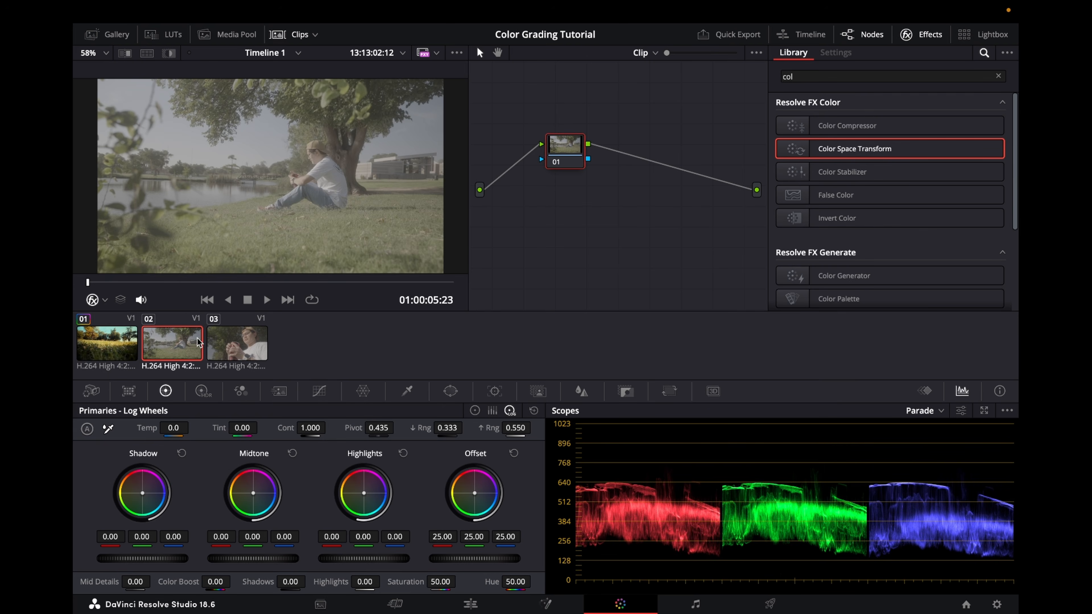
key("equal")
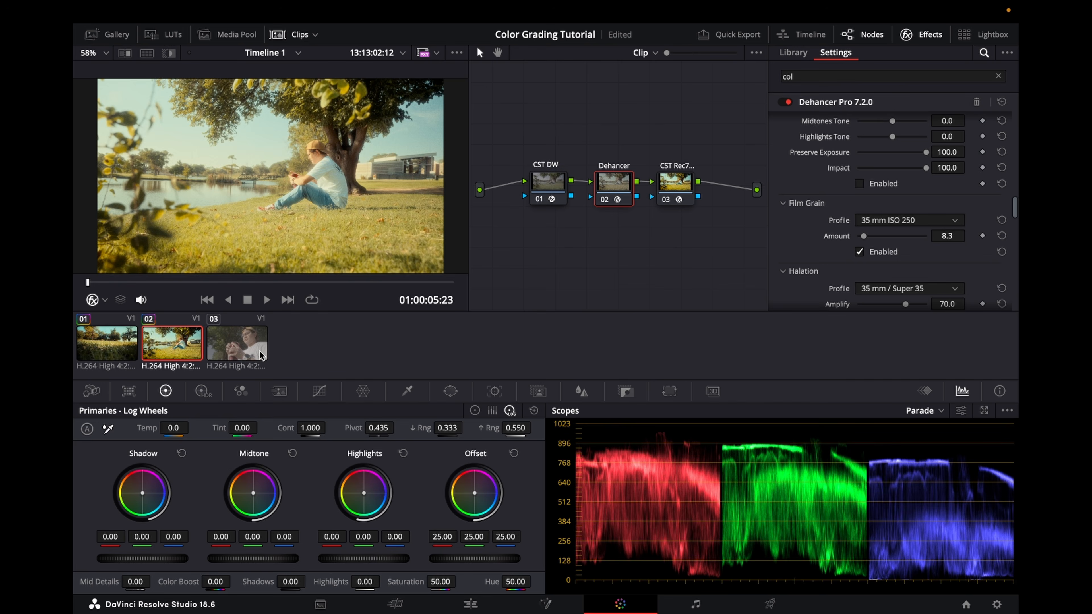
left_click(253, 356)
key("equal")
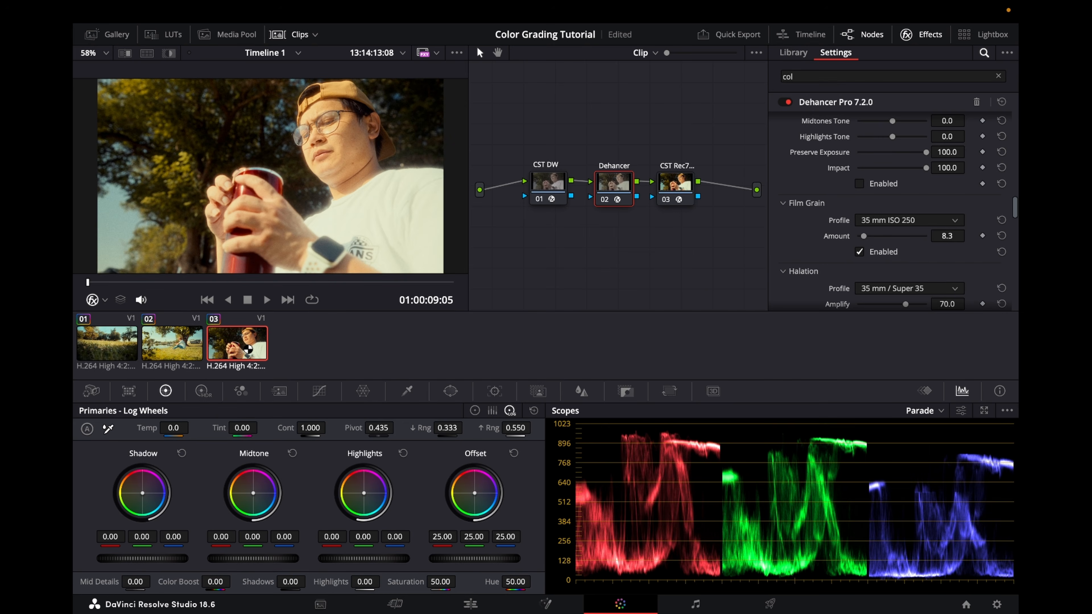
Step: On clip 02, set the Print section's Exposure to about 0.633 and Tonal Contrast to about 11.4, checking the image full screen
left_click(171, 348)
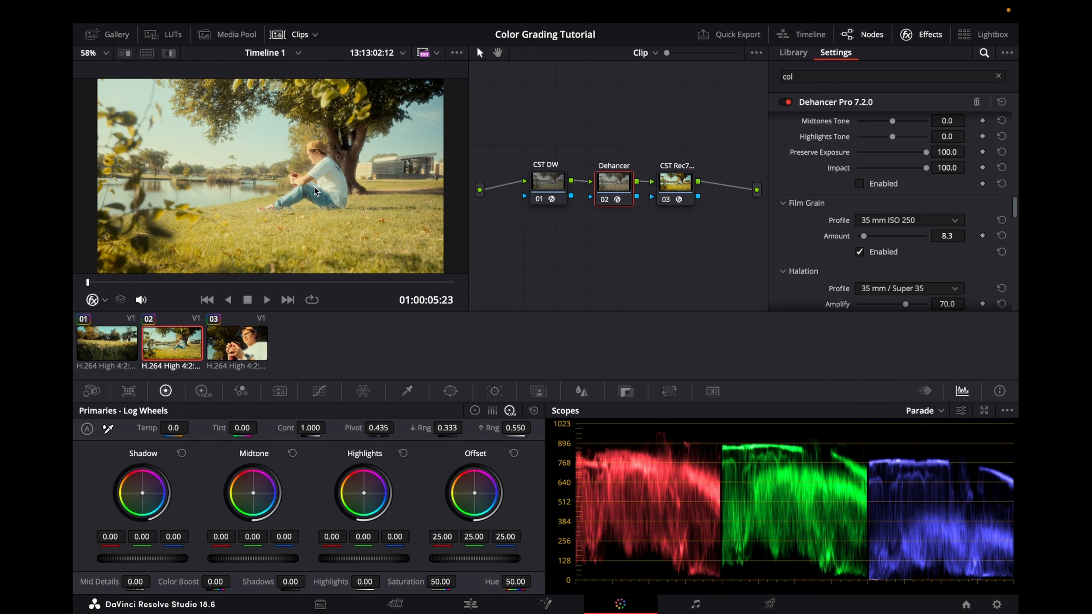
key("ctrl+f")
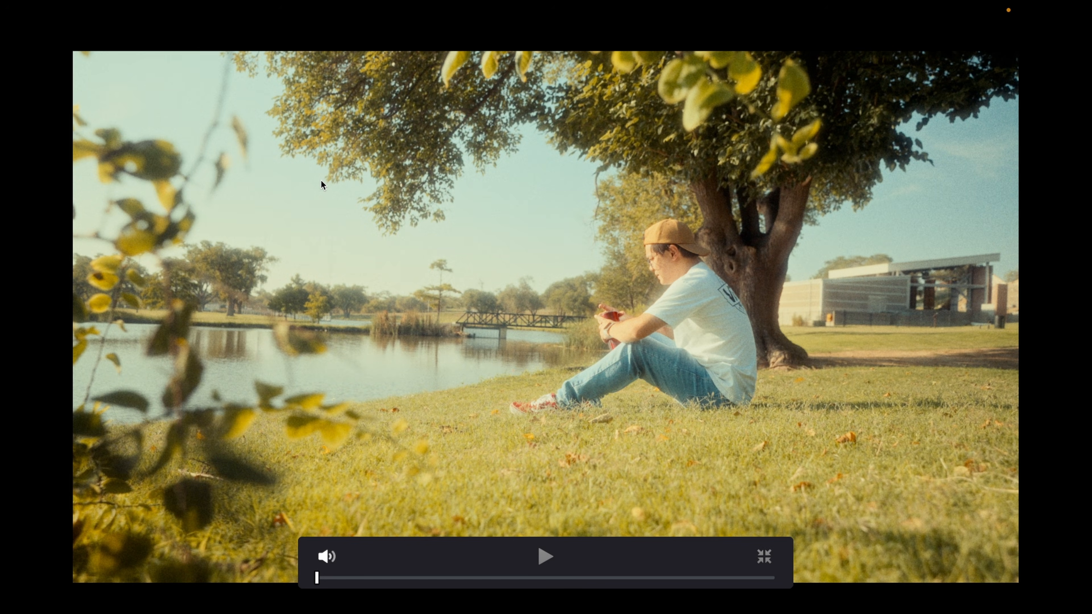
key("Escape")
scroll(928, 221, "down", 2)
scroll(927, 219, "up", 5)
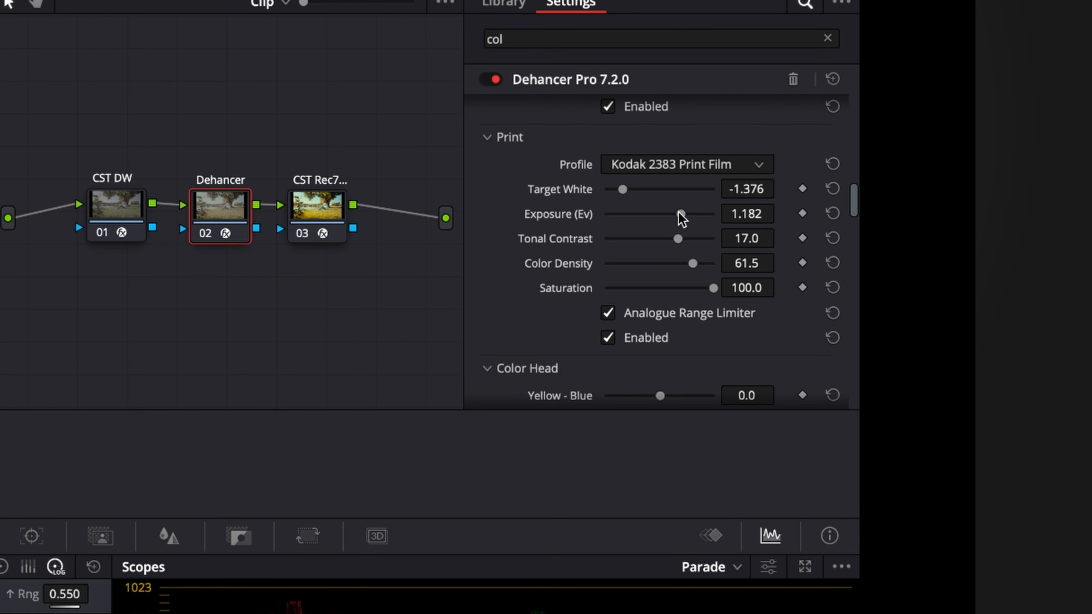
mouse_move(679, 213)
left_mouse_down()
mouse_move(666, 211)
mouse_move(673, 227)
left_mouse_up()
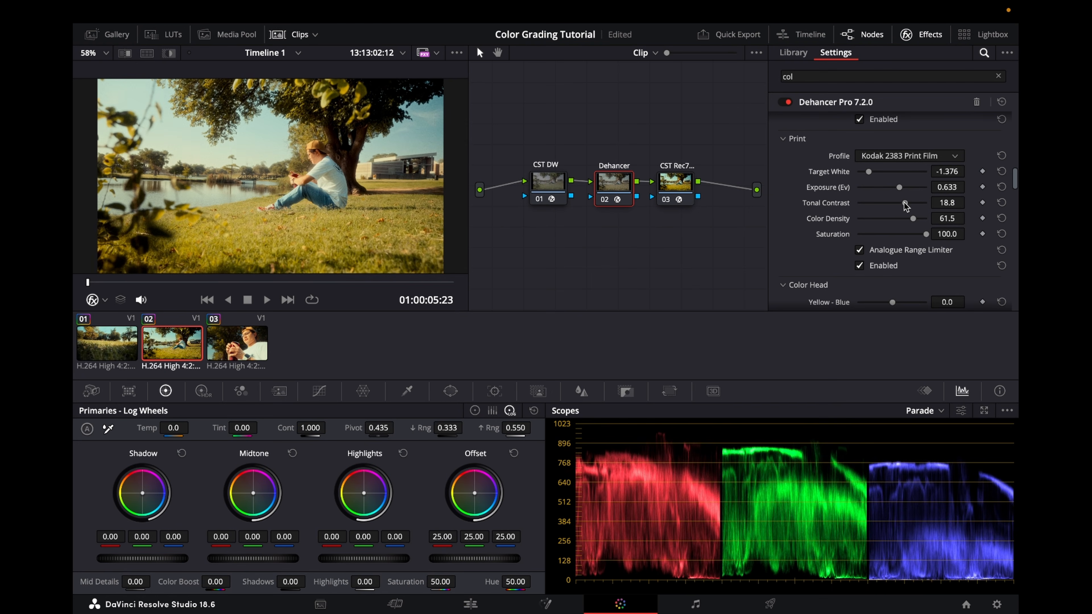
left_click_drag(846, 211, 899, 202)
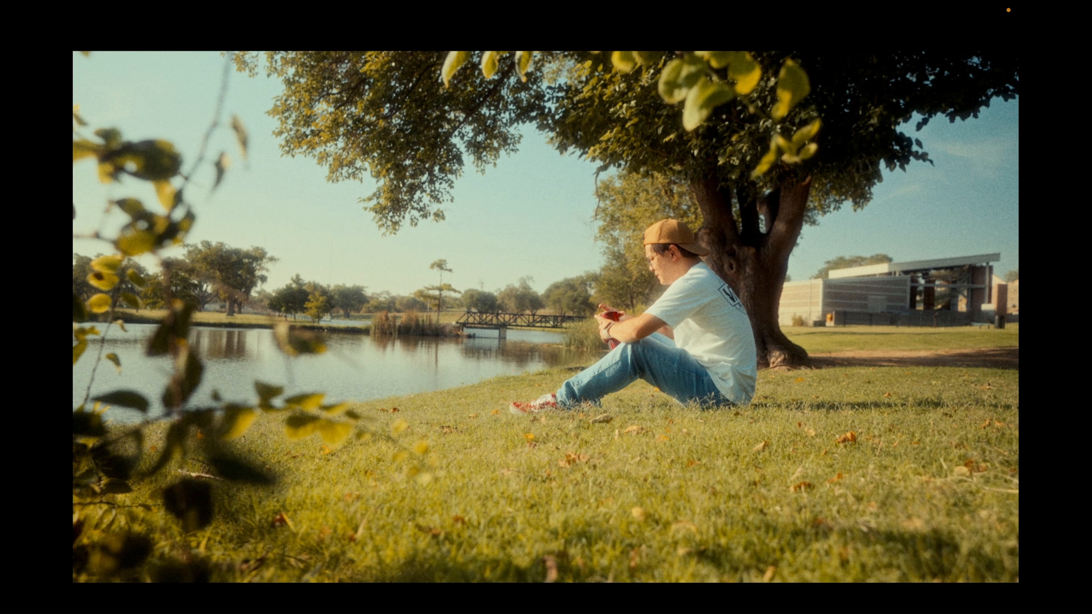
left_click(685, 578)
key("Escape")
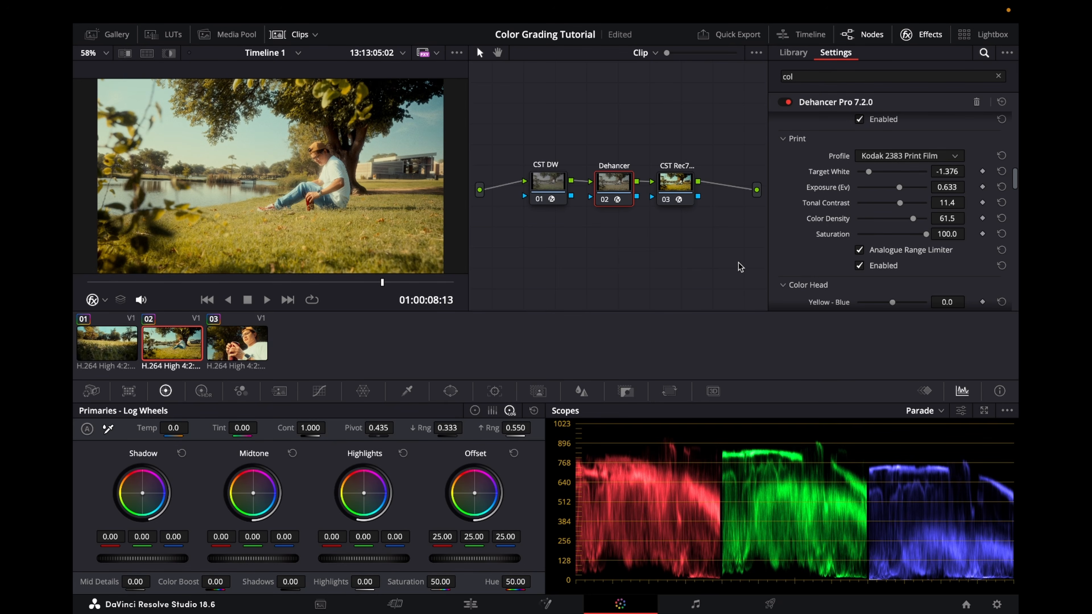
Step: On clip 03, set the Print section's Exposure to about 0.798 and Tonal Contrast to about 5.1, and play it full screen
left_click(249, 348)
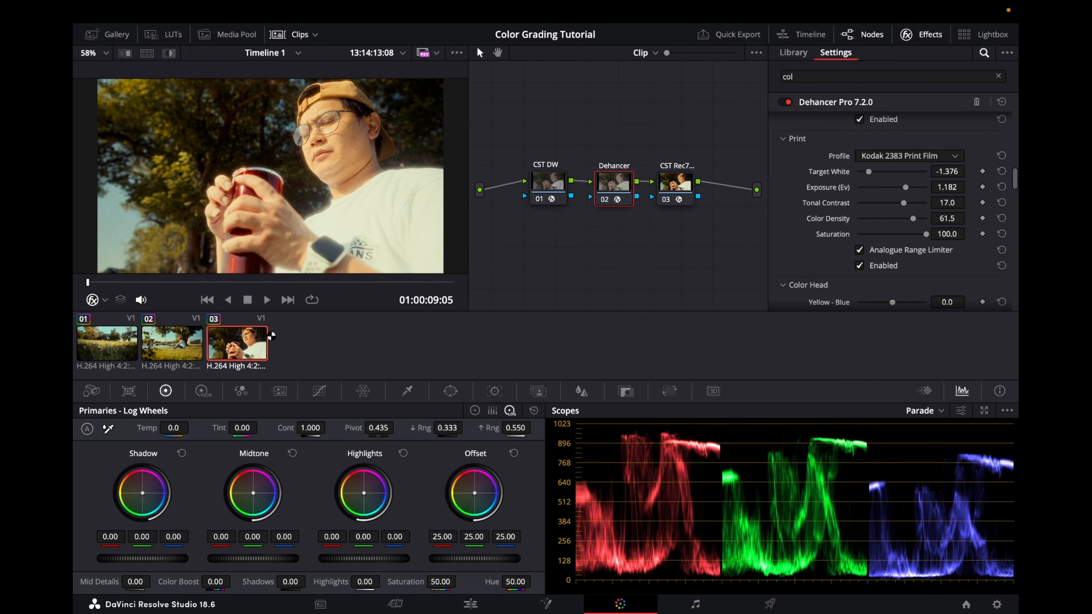
key("super+f")
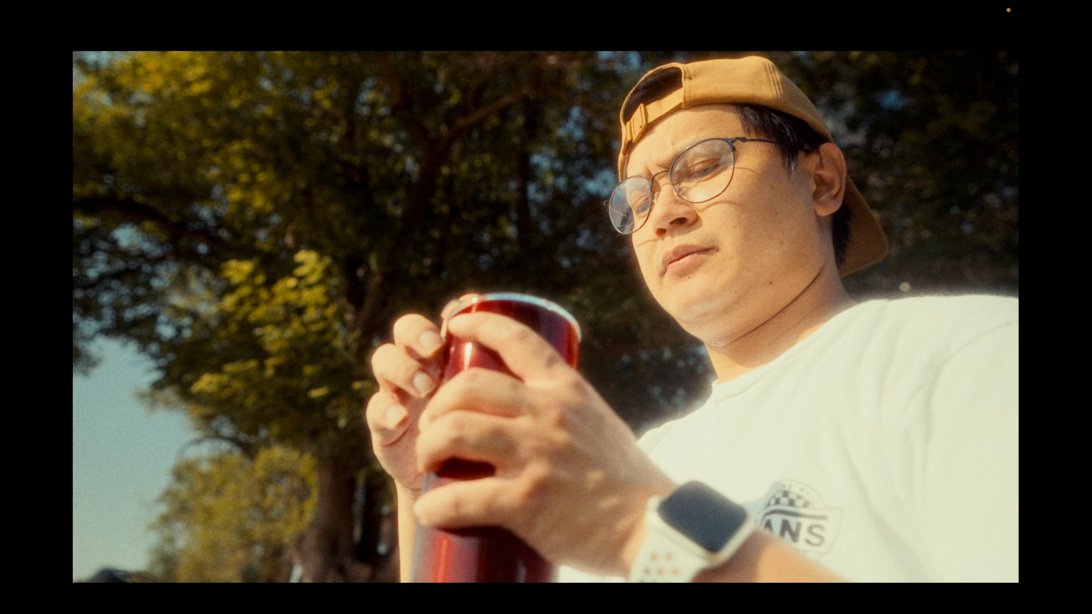
key("Escape")
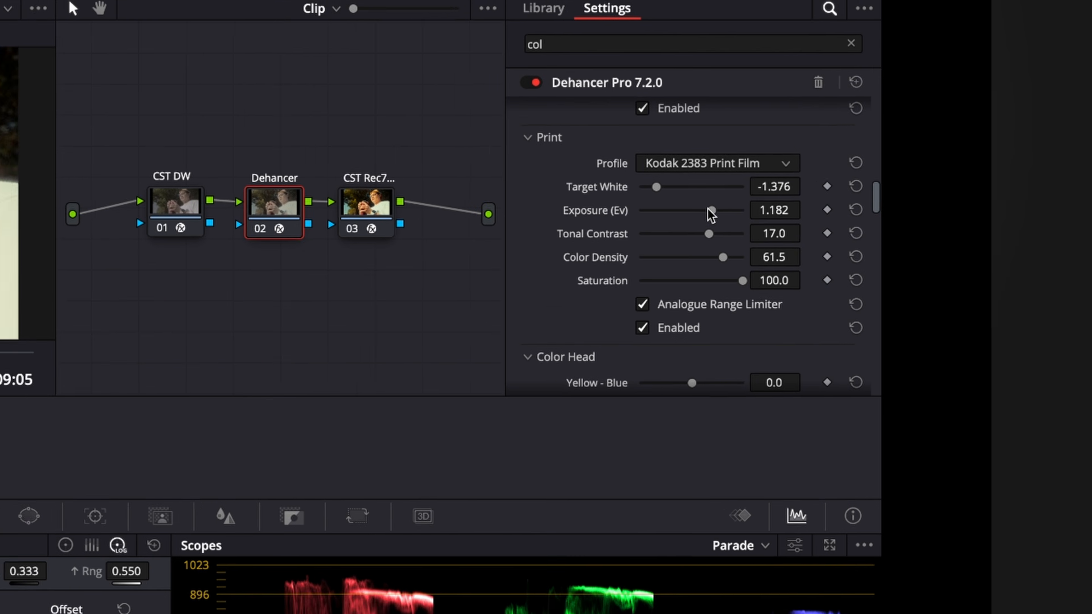
left_click_drag(711, 213, 673, 238)
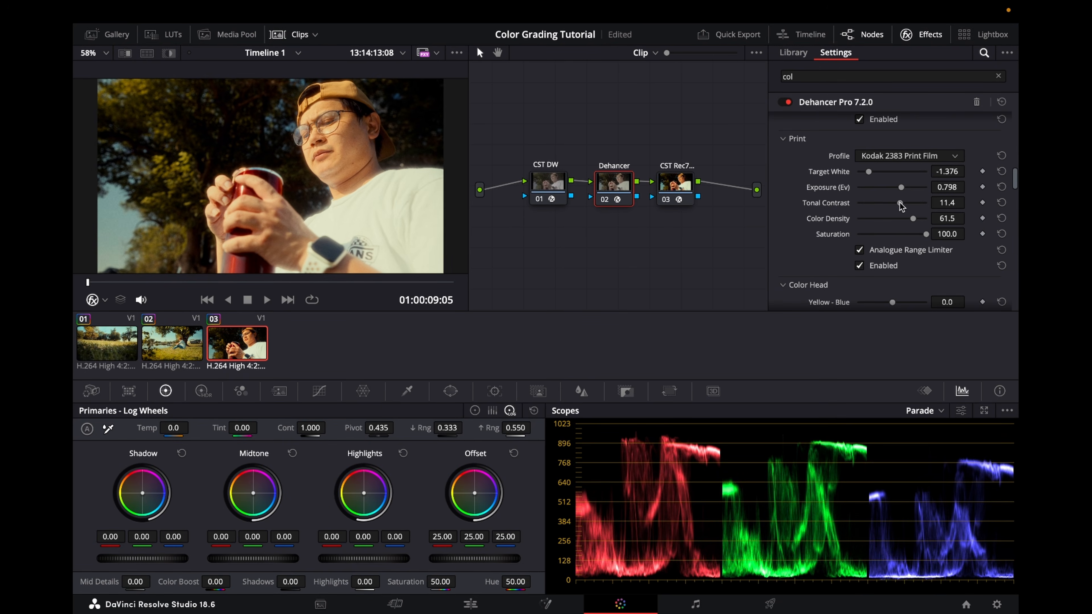
left_click_drag(899, 202, 895, 203)
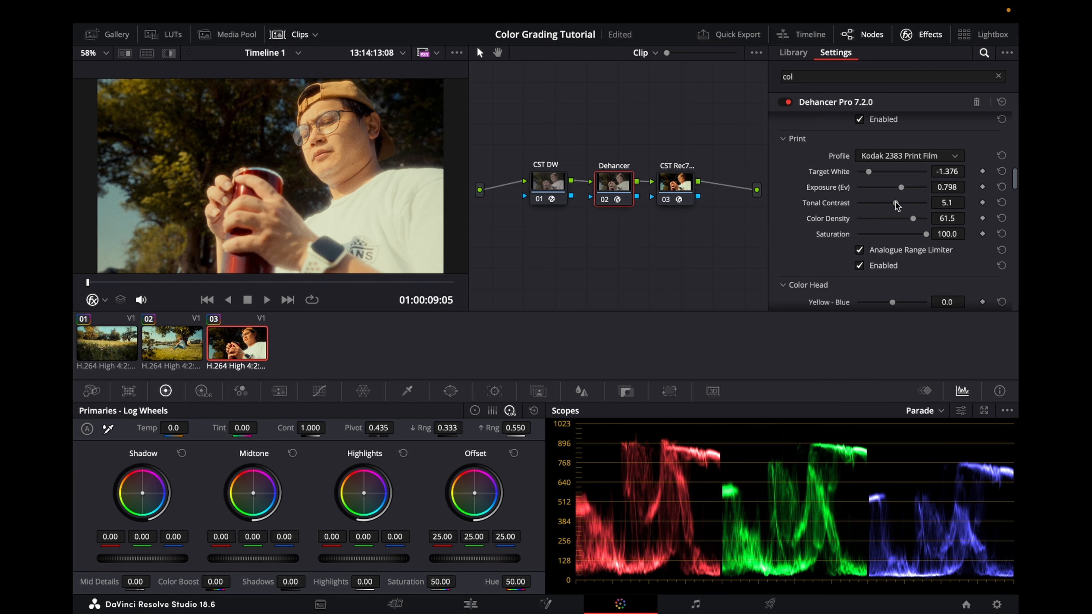
key("super+f")
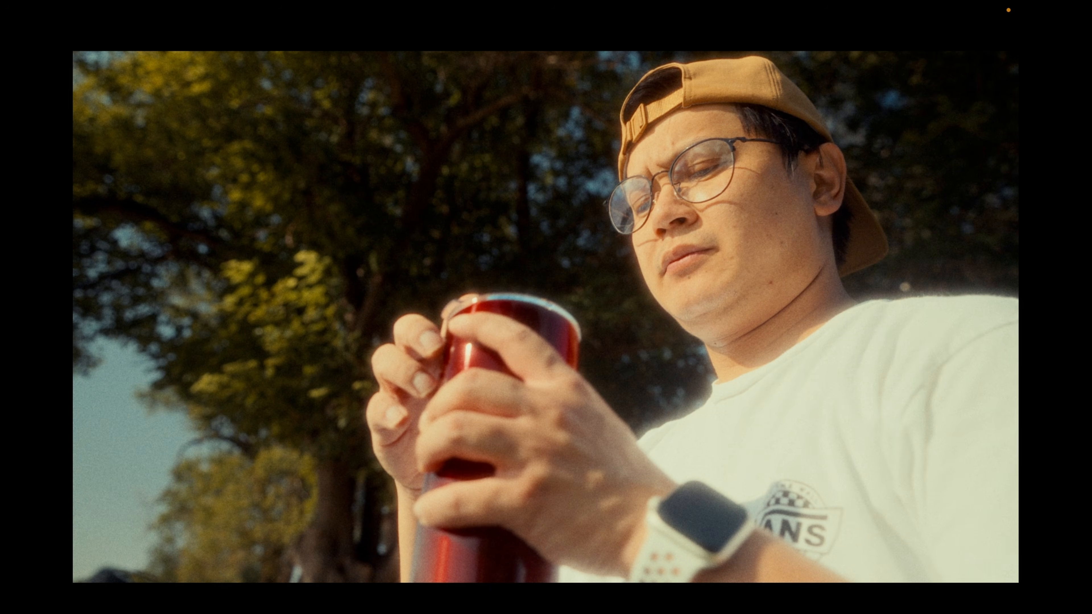
key("super+f")
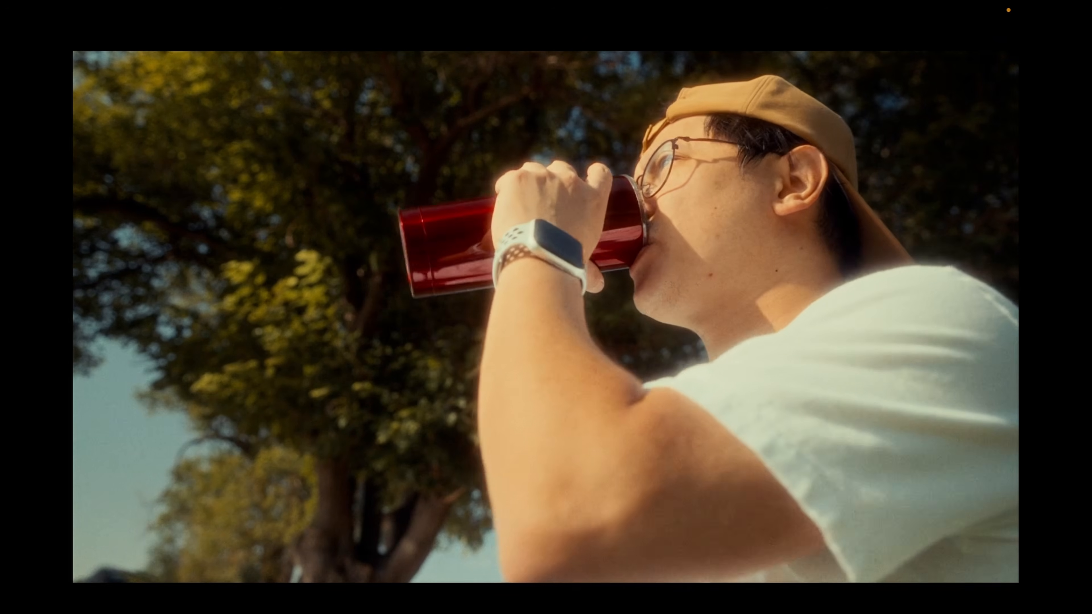
key("super+f")
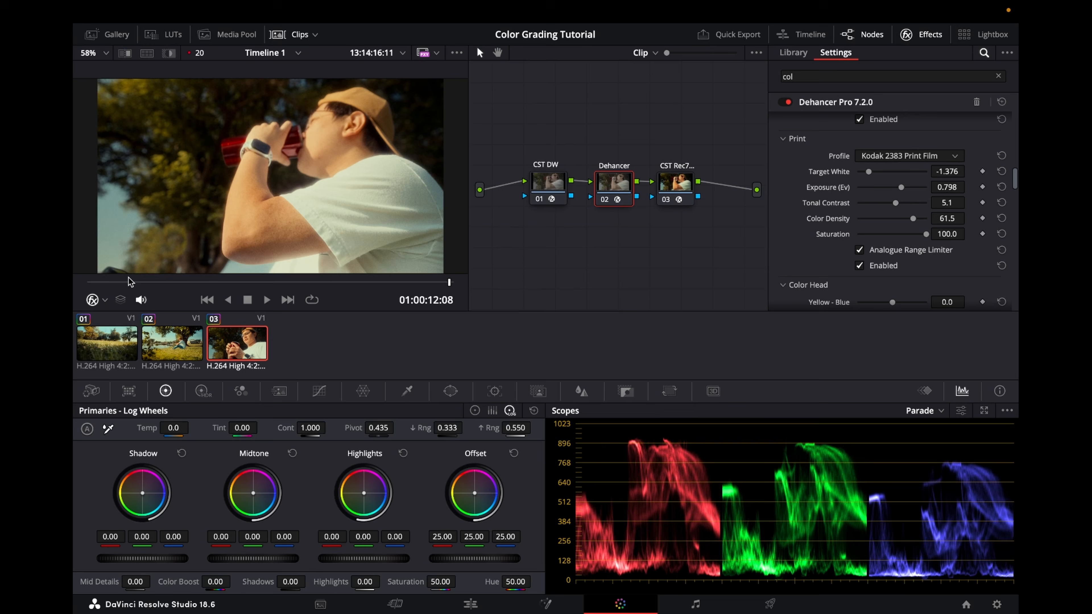
Step: Play the start of clip 01 again and look over its Dehancer Film and Print settings
left_click(114, 355)
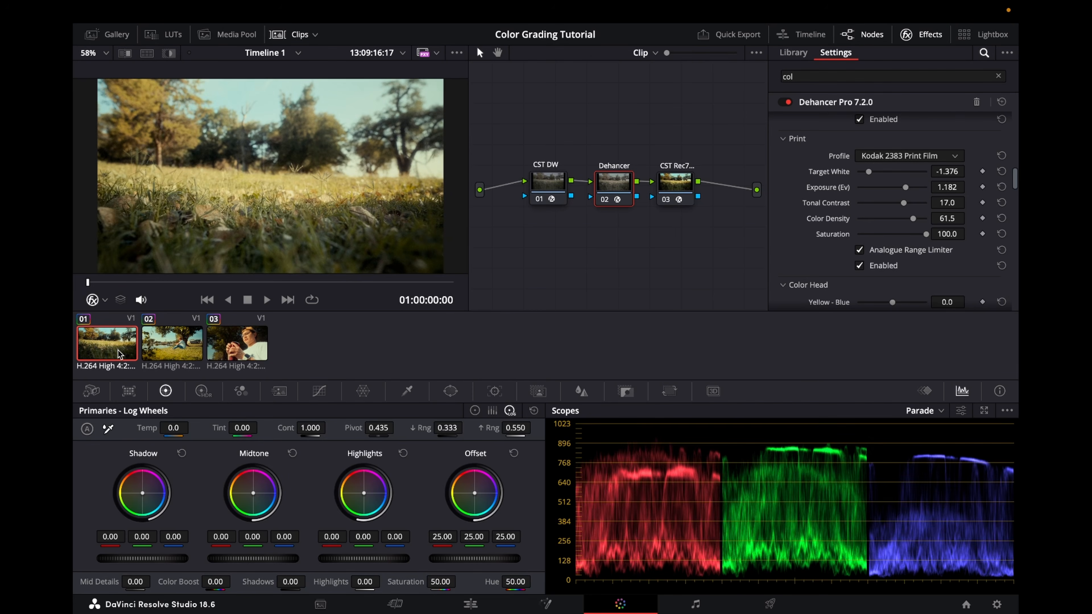
key("space")
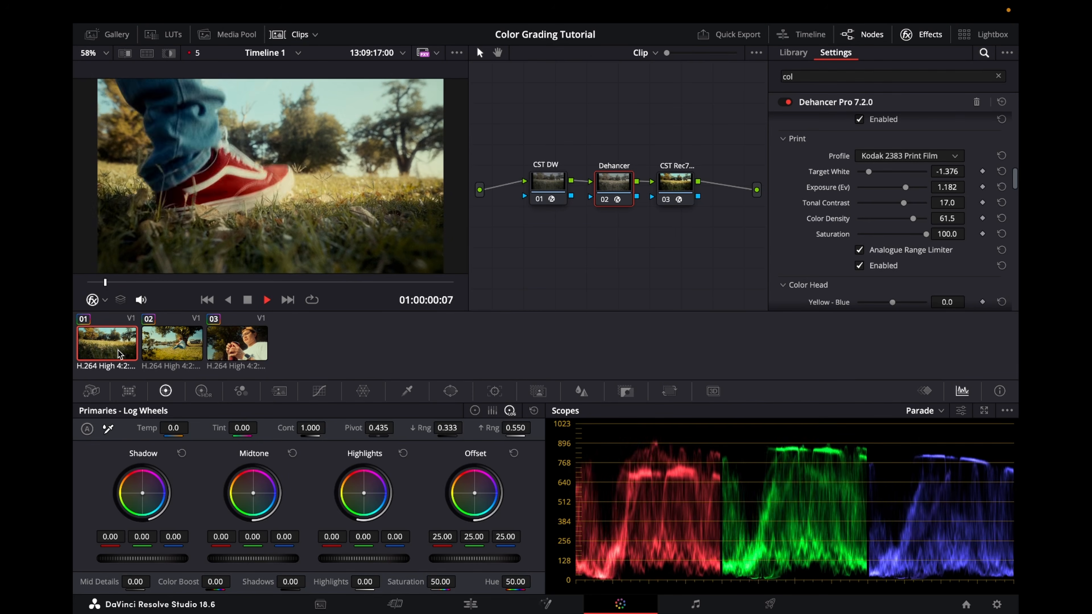
key("space")
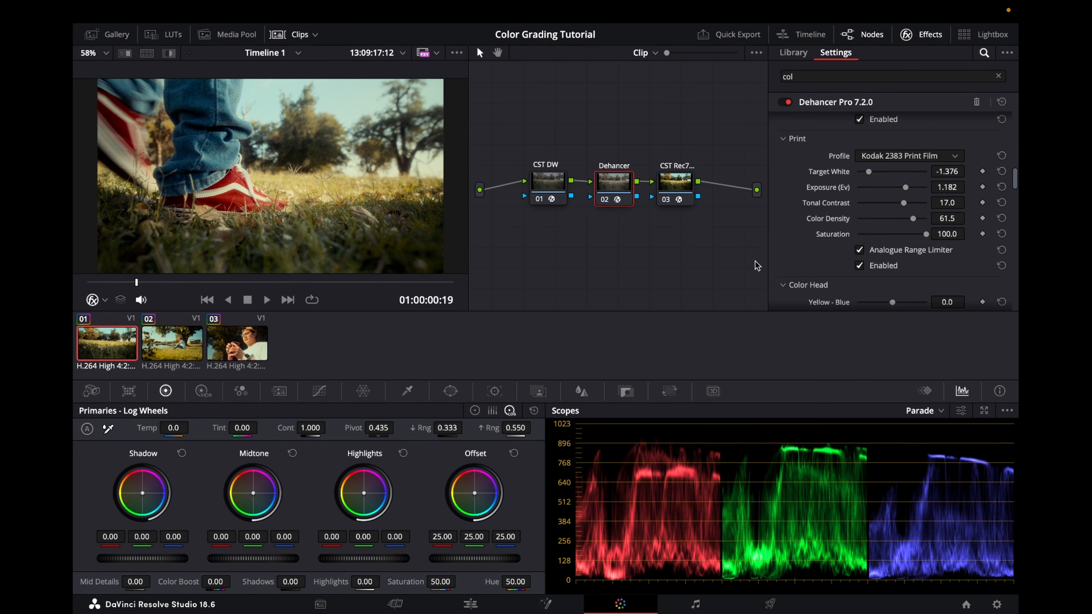
scroll(860, 244, "up", 5)
scroll(851, 245, "down", 3)
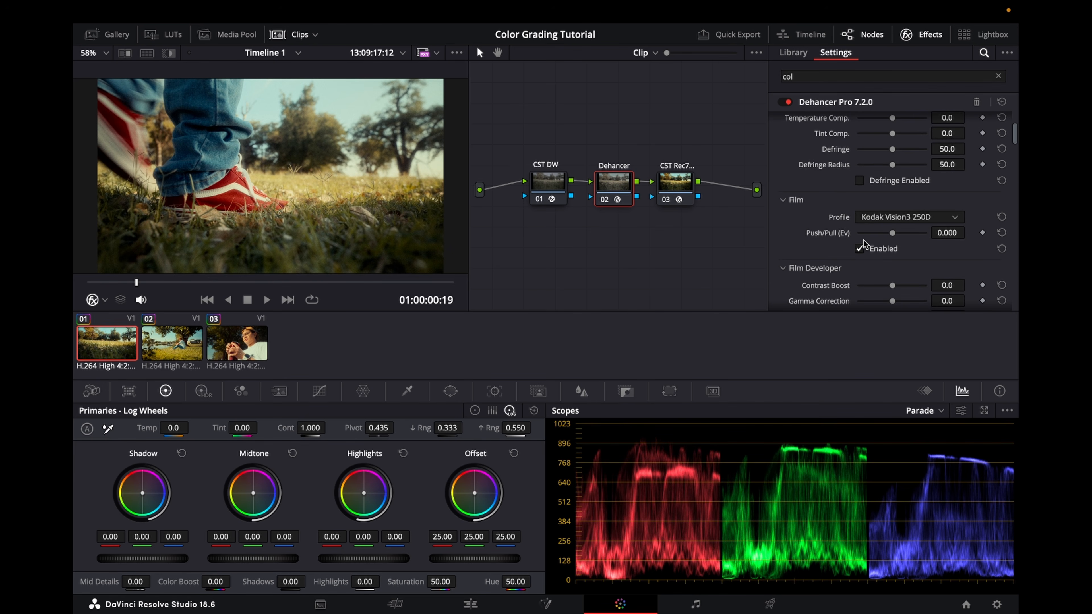
scroll(942, 154, "up", 3)
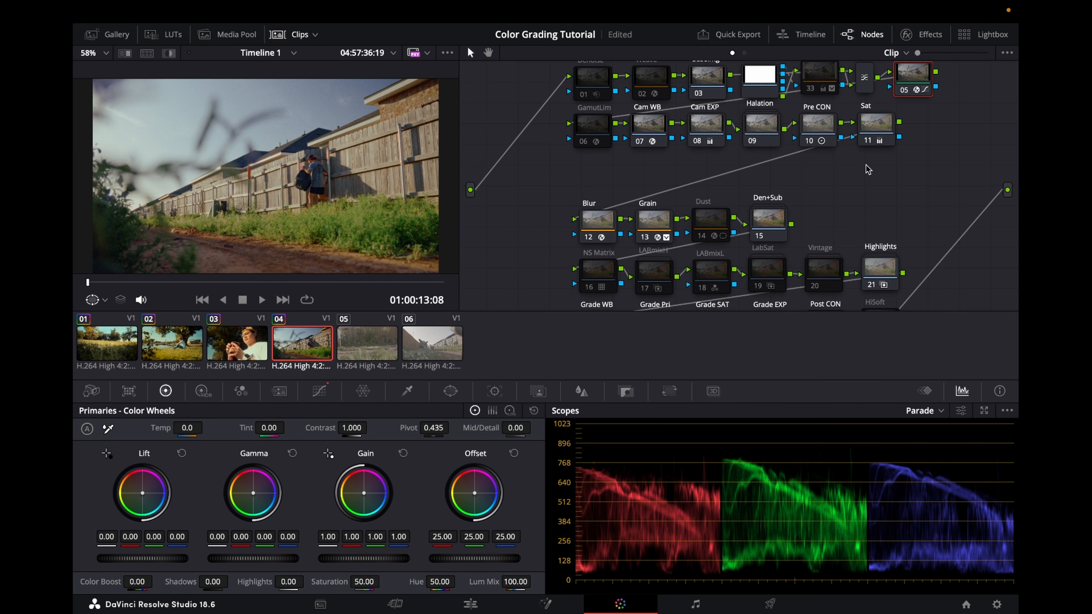
Step: Examine clip 04's node tree, going through the Den+Sub, Grain, Blur, Grade WB, Grade Pri, Grade SAT, Grade EXP and Post CON nodes
scroll(867, 169, "up", 3)
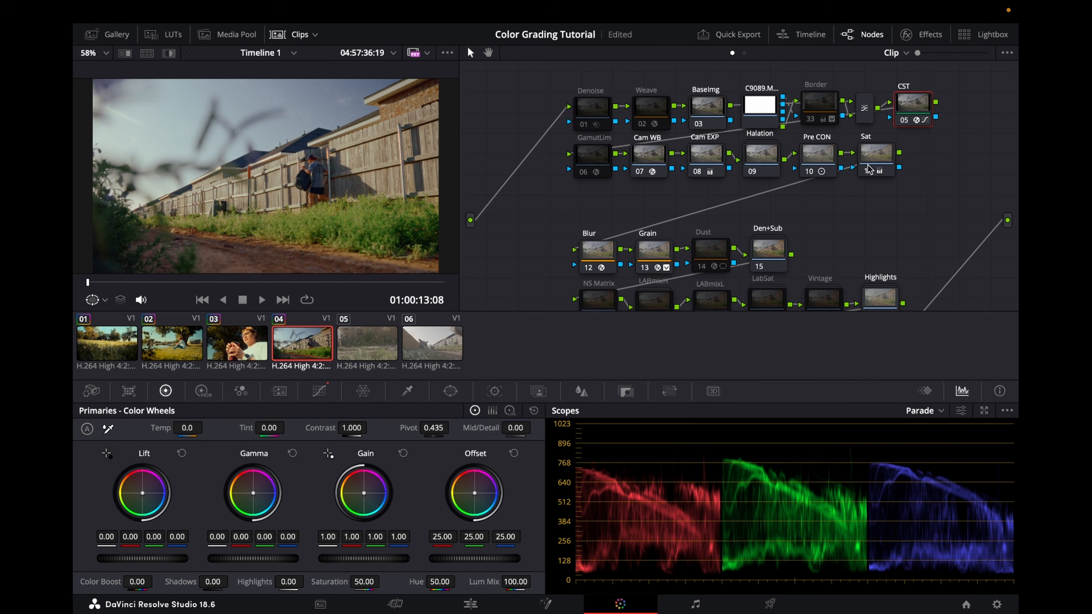
scroll(918, 196, "down", 10)
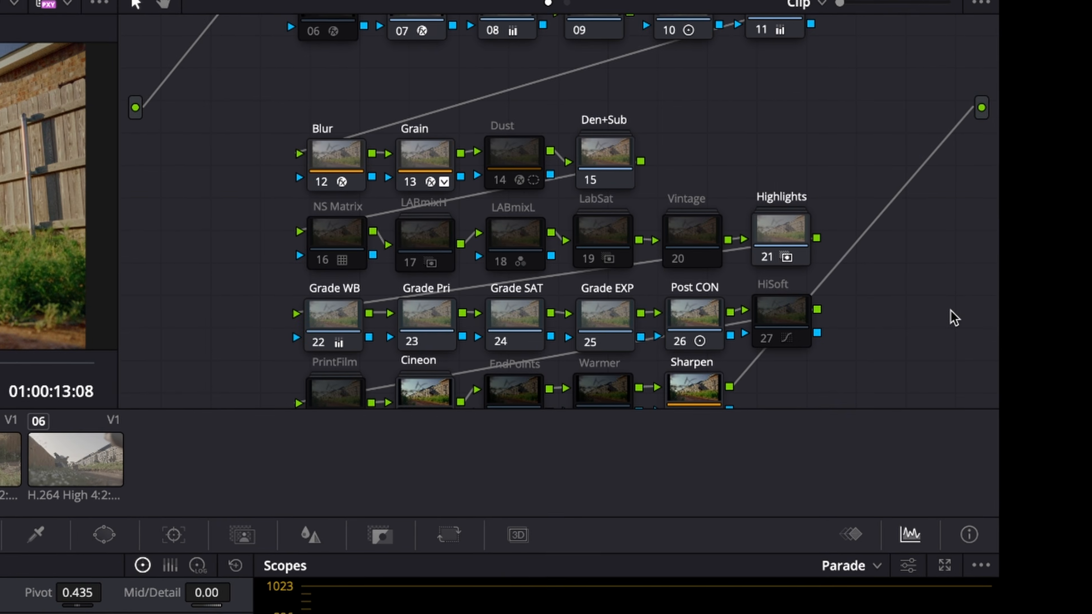
left_click(591, 153)
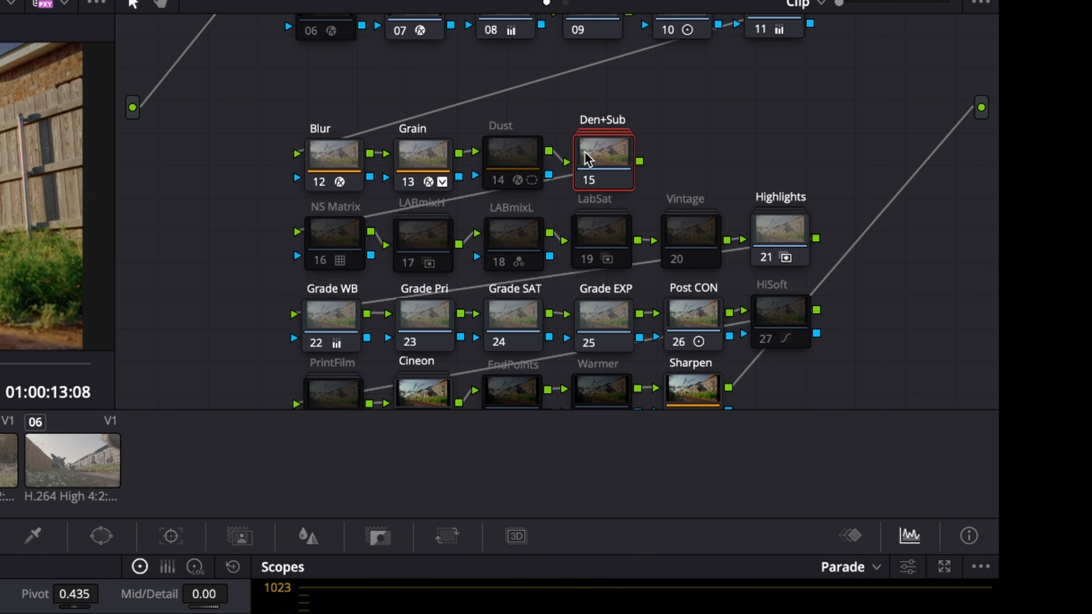
left_click(423, 159)
left_click(342, 156)
scroll(394, 187, "down", 1)
left_click(333, 313)
left_click(441, 317)
left_click(516, 319)
left_click(603, 323)
left_click(692, 318)
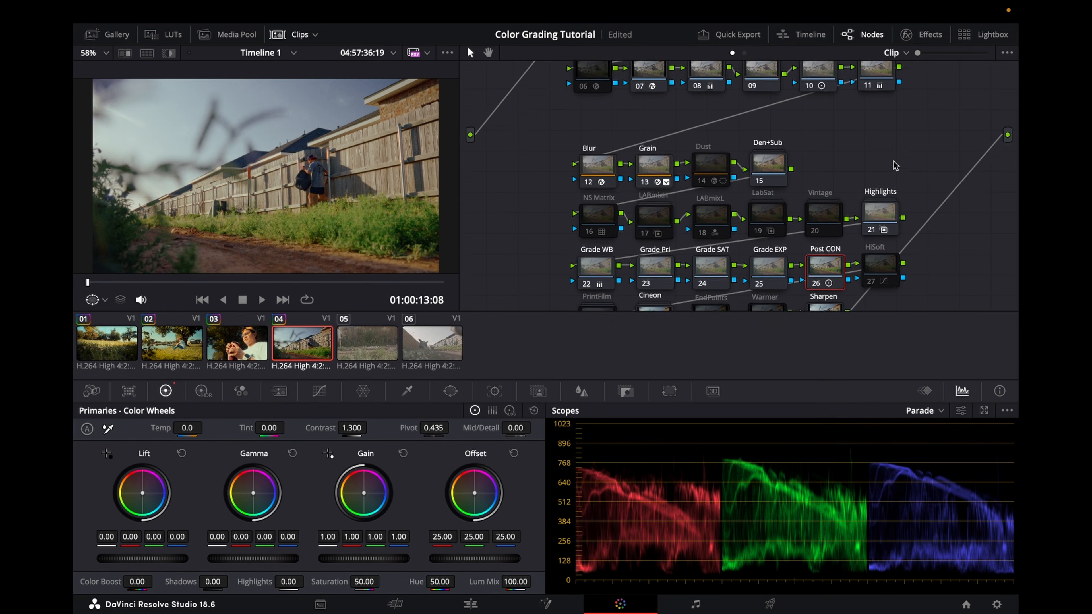
scroll(895, 165, "up", 5)
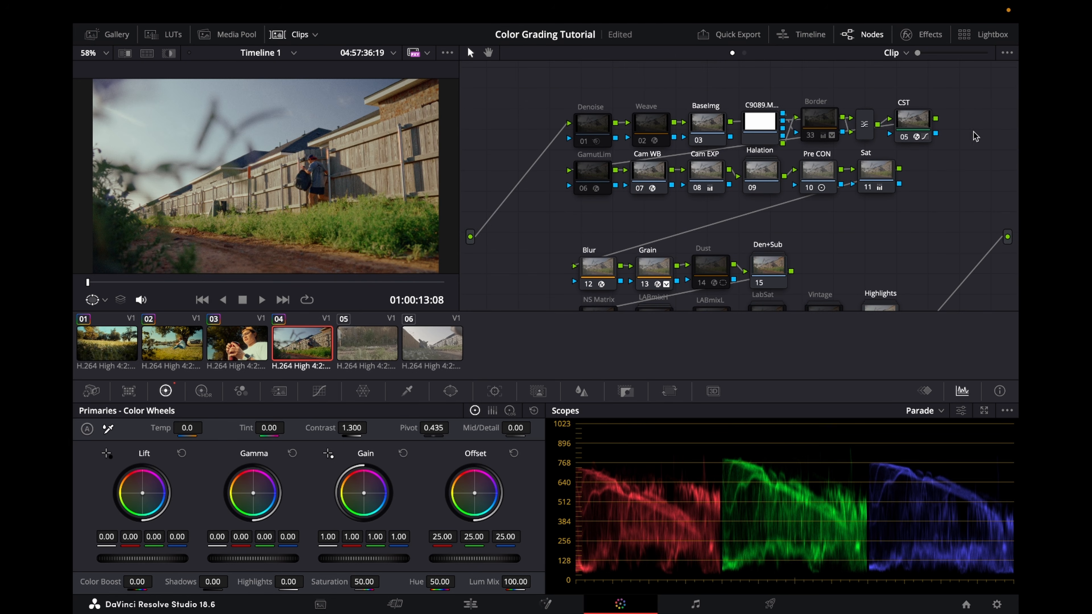
scroll(306, 187, "down", 4)
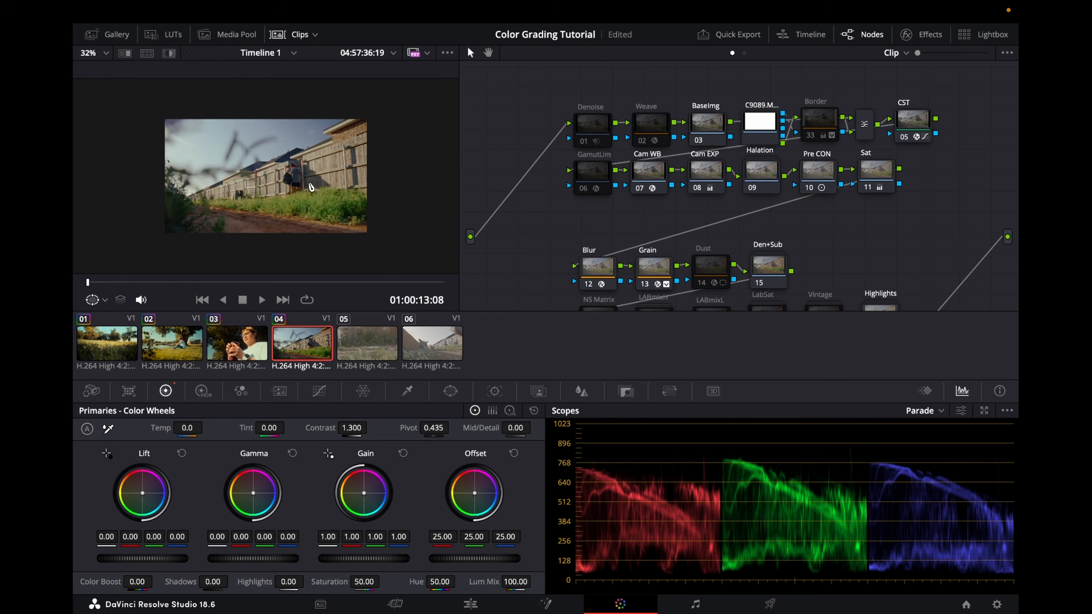
scroll(307, 187, "up", 2)
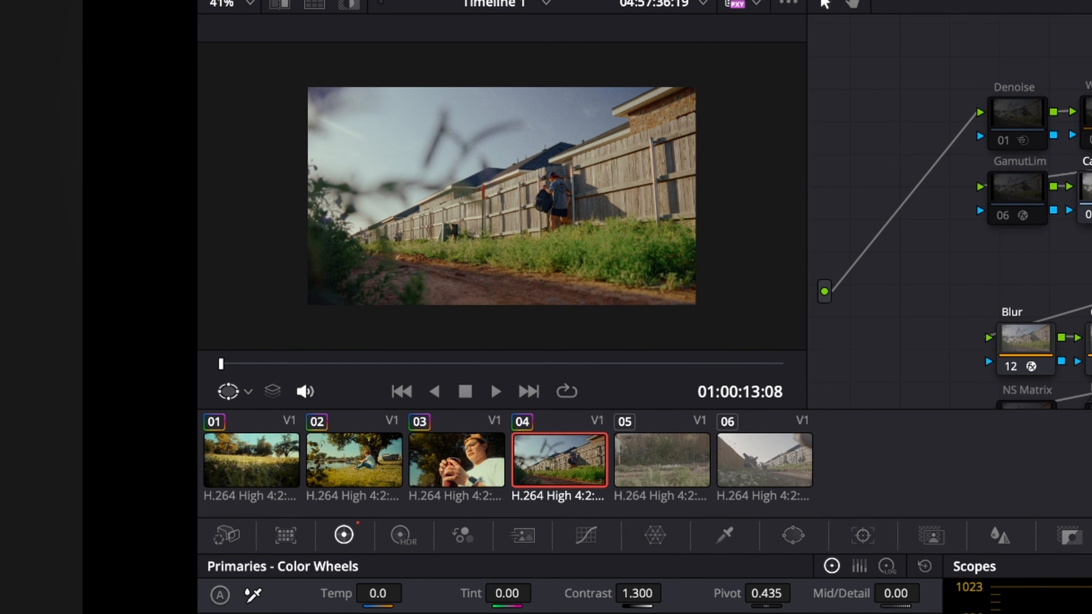
scroll(207, 179, "up", 2)
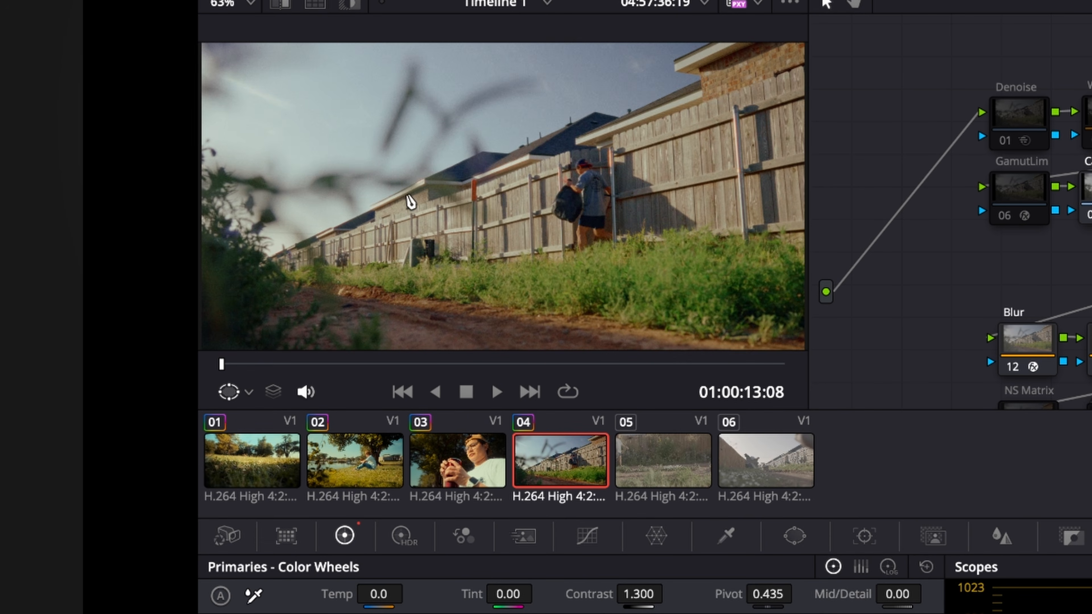
scroll(410, 202, "down", 1)
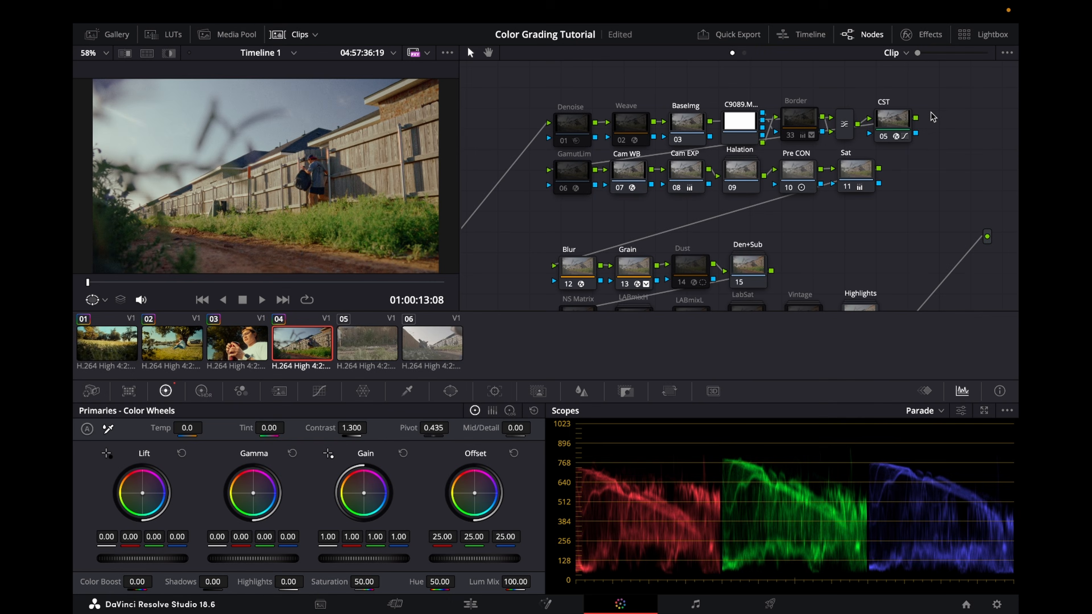
Step: Set the CST node's Input Color Space to Sony S-Gamut3.Cine and scrub through clip 04 full screen
left_click(921, 34)
scroll(694, 130, "right", 5)
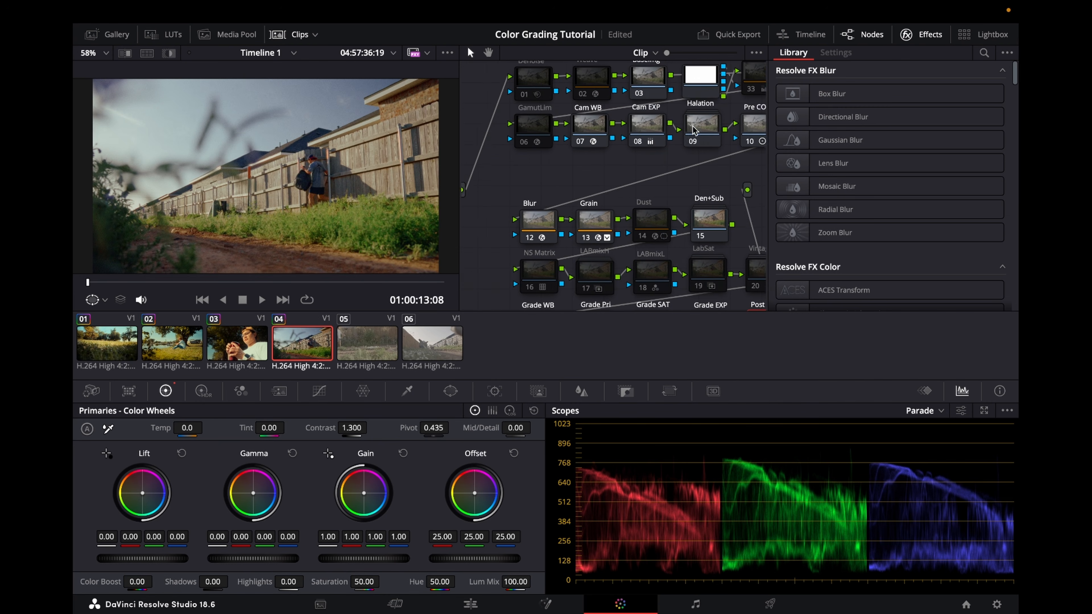
left_click(738, 103)
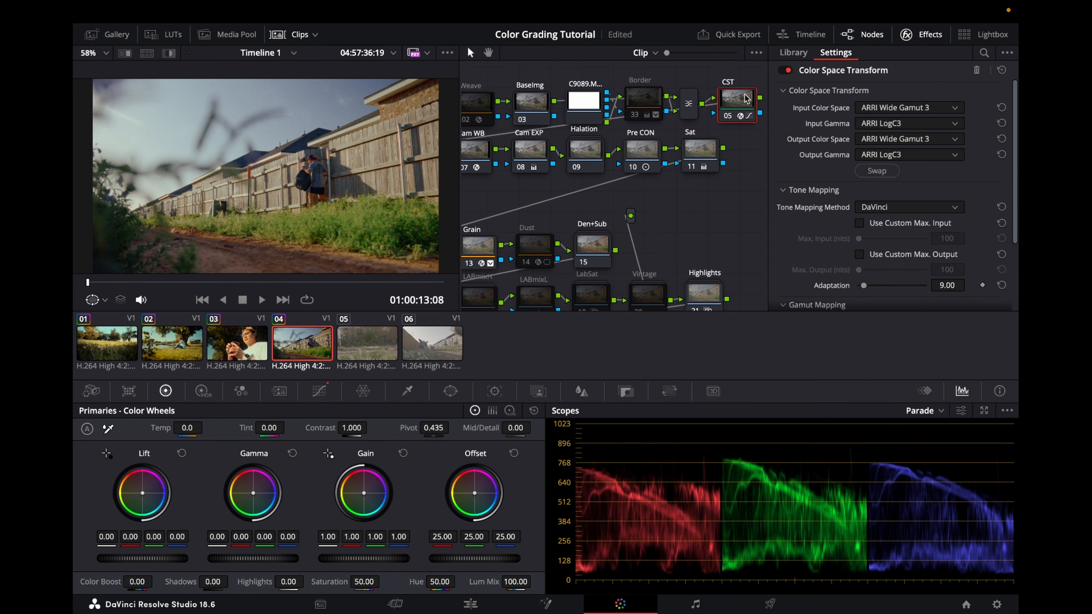
left_click(889, 101)
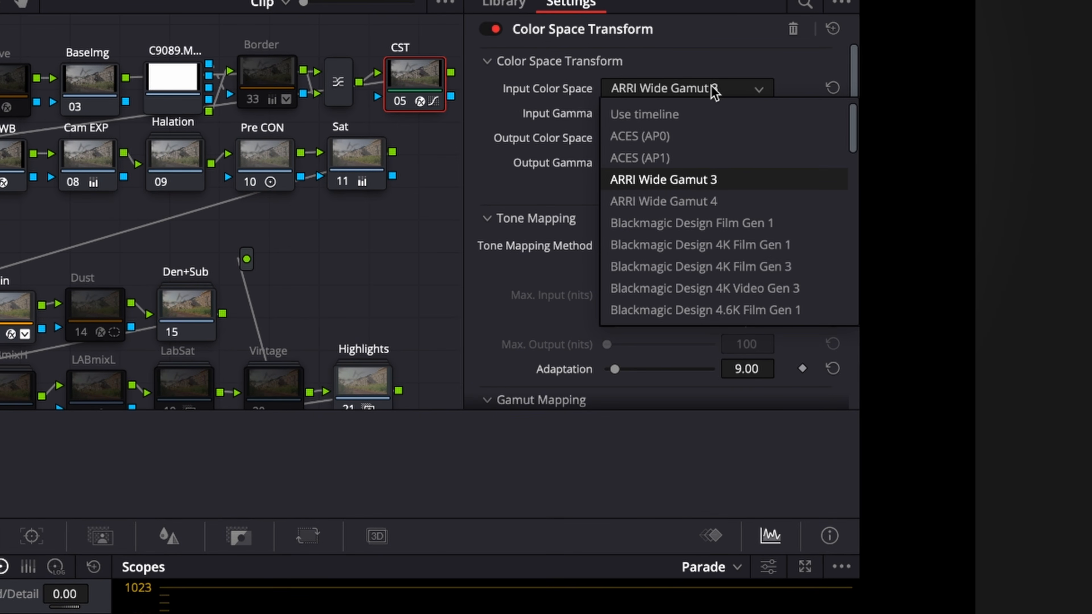
key("s")
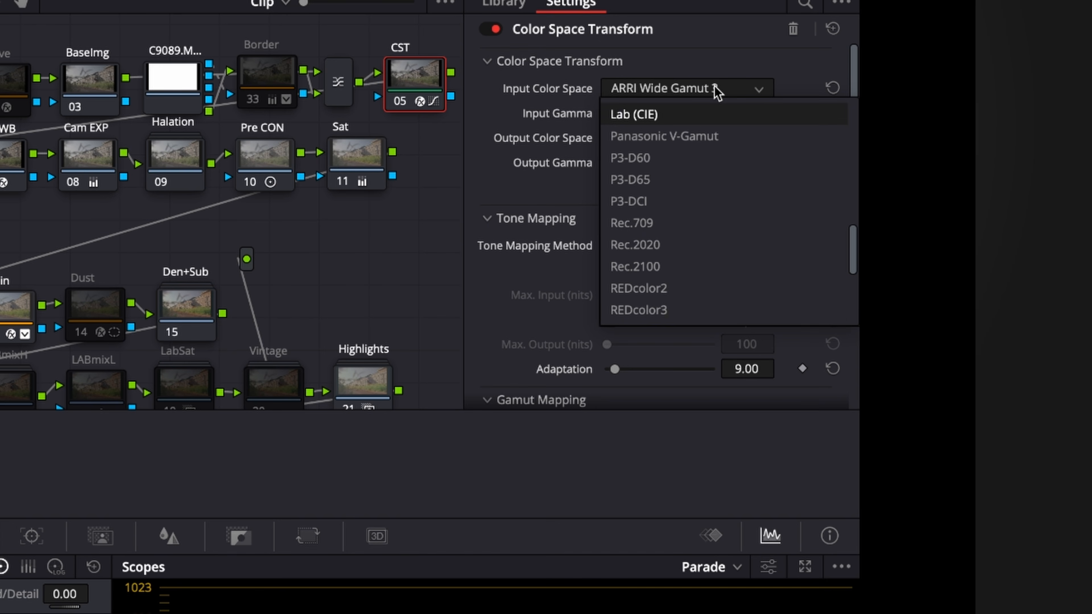
scroll(708, 253, "down", 2)
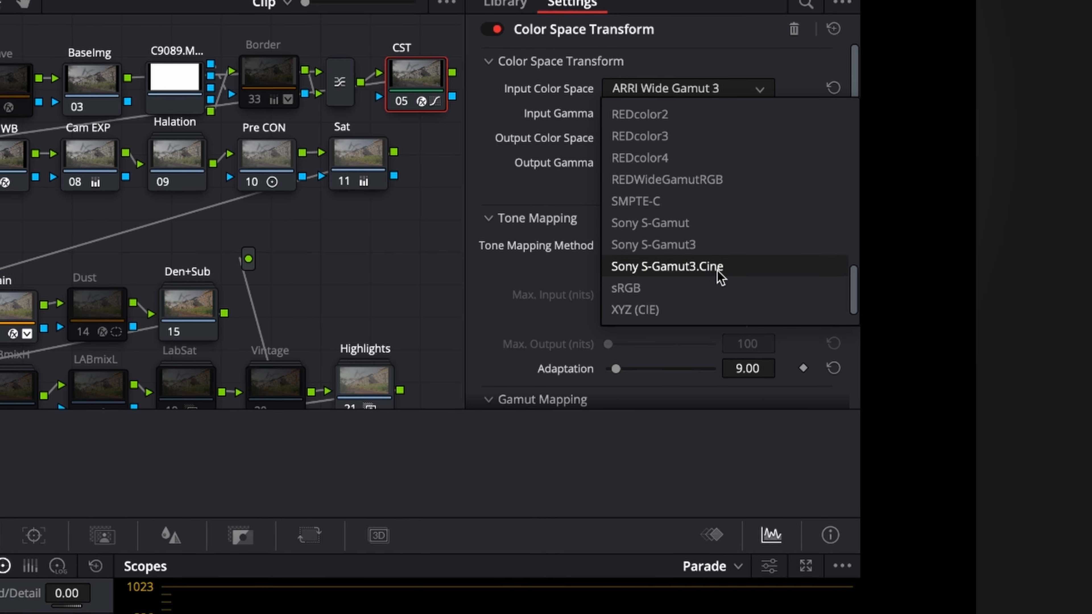
left_click(714, 268)
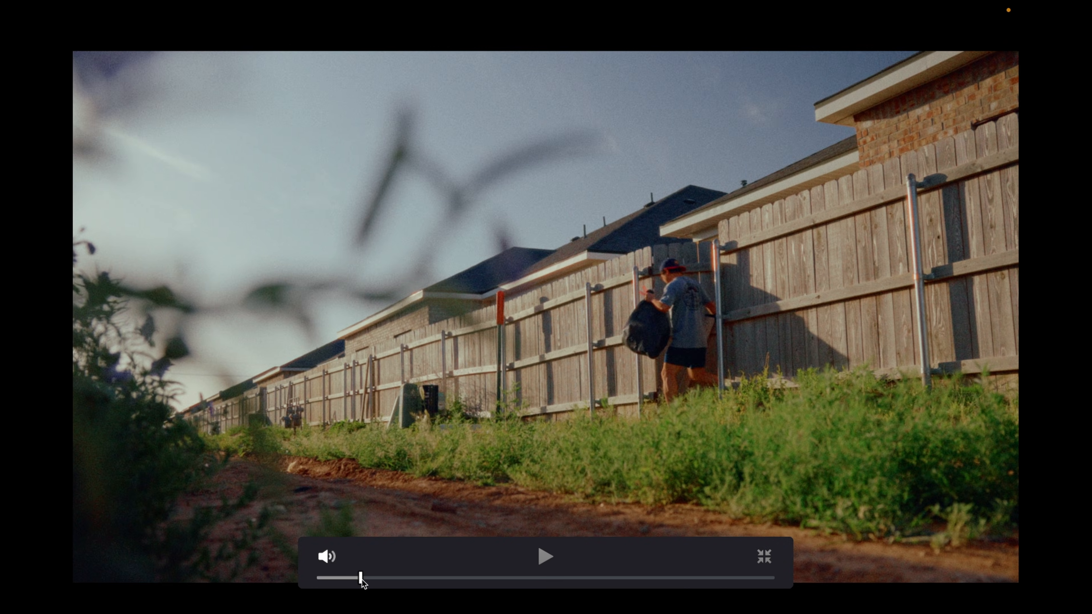
left_click_drag(362, 579, 549, 579)
key("Escape")
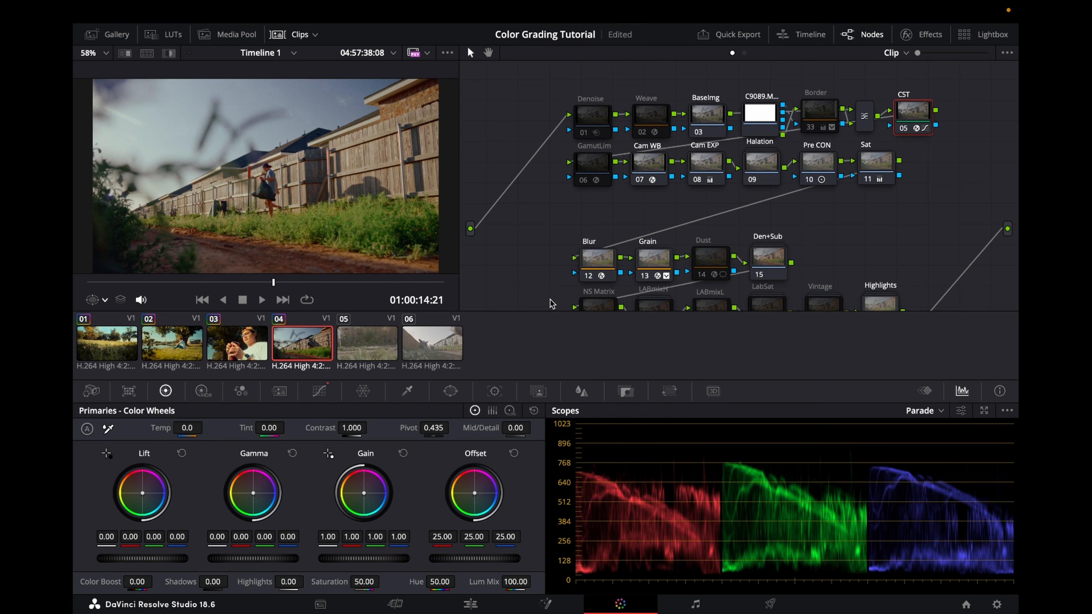
Step: Disable clip 04's Blur node and play the shot full screen
scroll(516, 234, "down", 5)
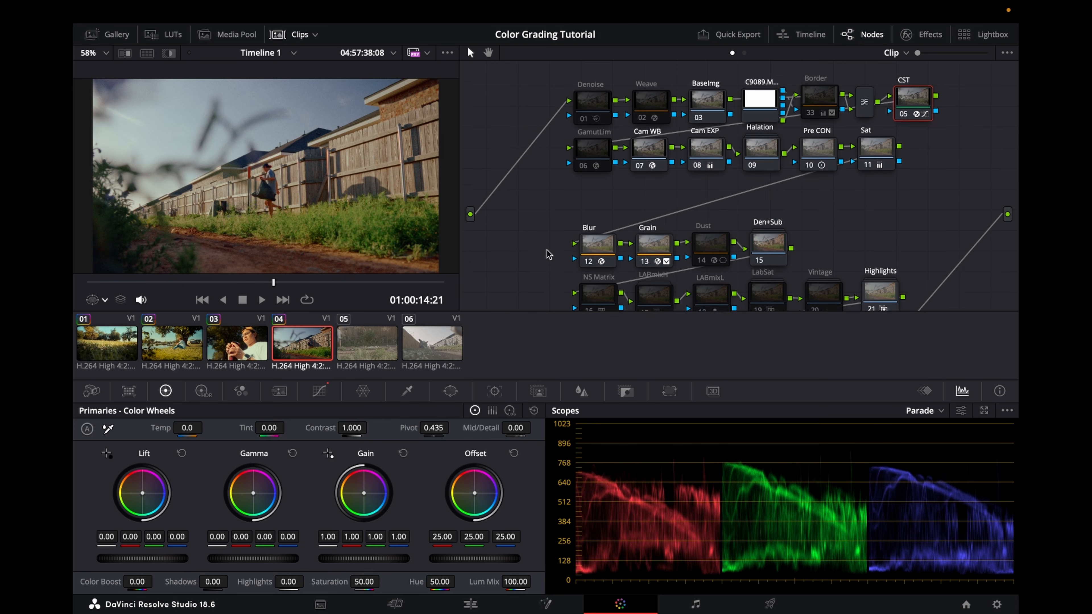
key("ctrl+d")
scroll(524, 223, "down", 2)
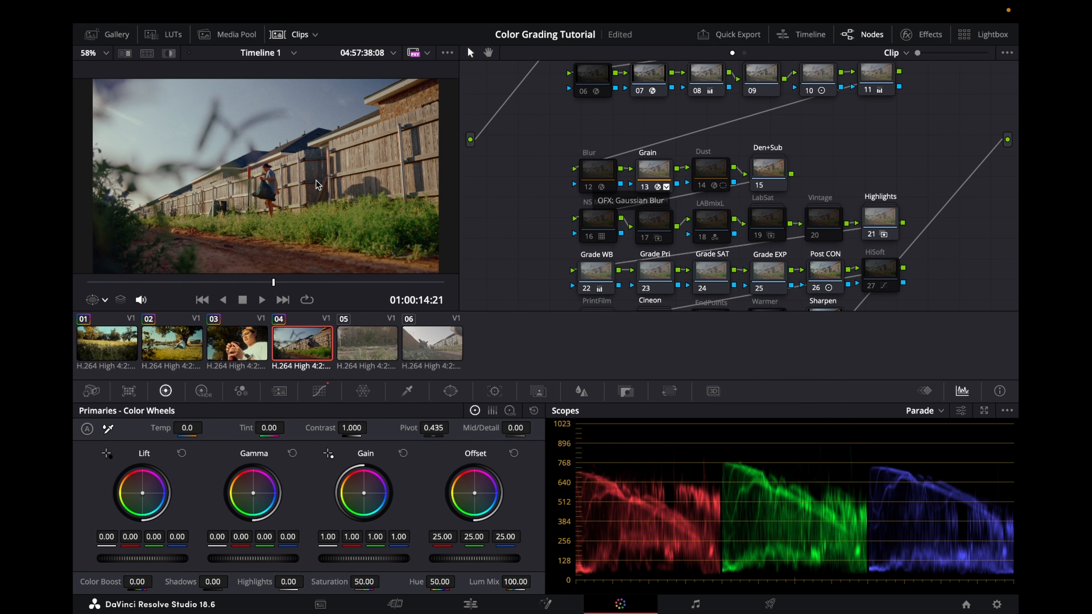
key("ctrl+f")
key("space")
key("Escape")
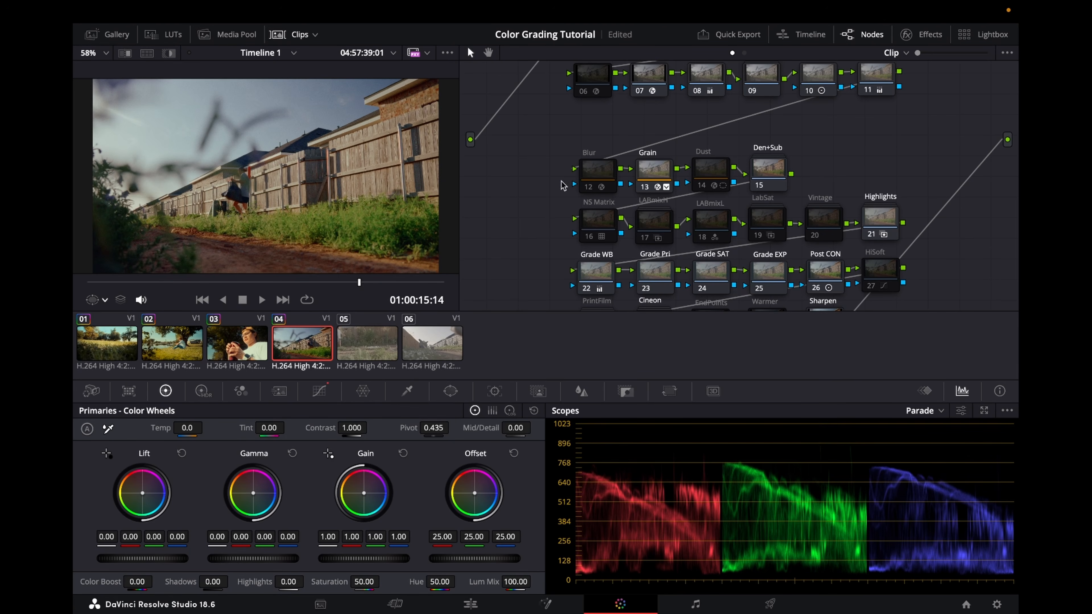
Step: Lower the Grain Strength of the Film Grain effect on the Grain node
left_click(654, 178)
left_click(919, 34)
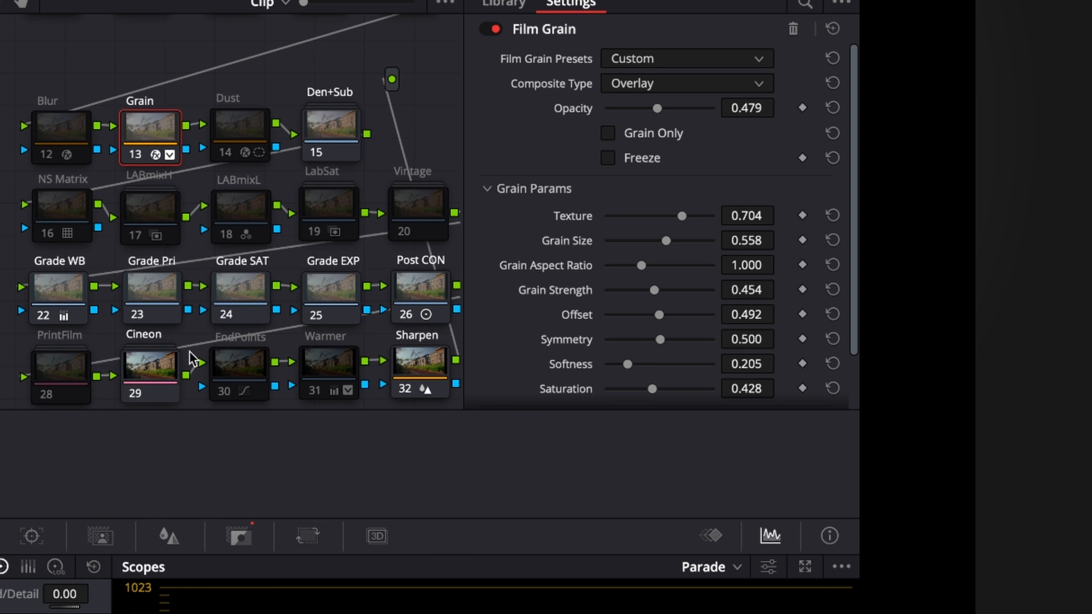
scroll(507, 134, "down", 3)
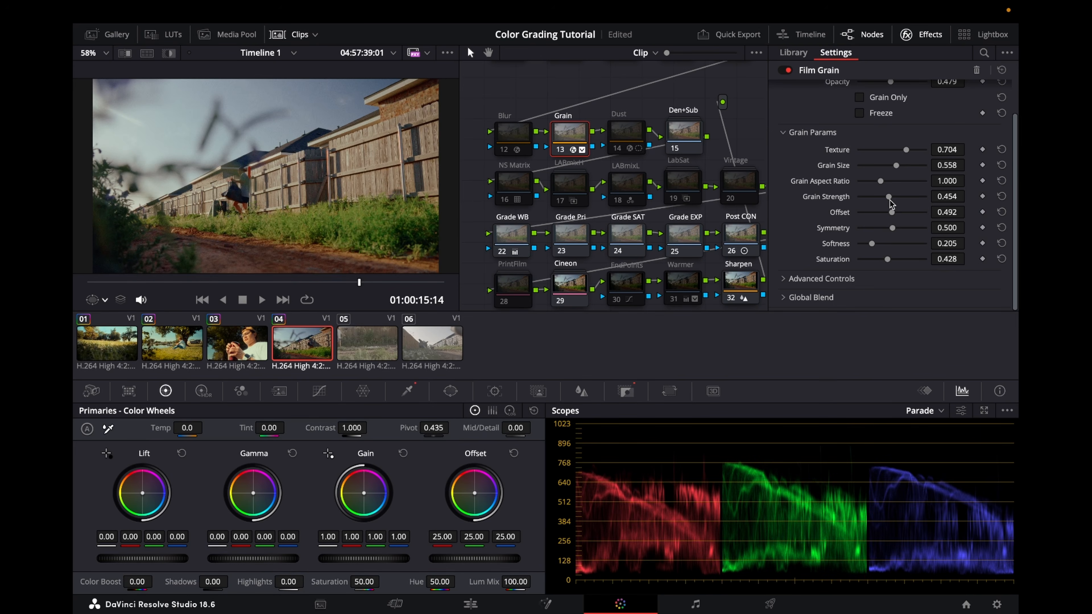
left_click_drag(885, 198, 874, 198)
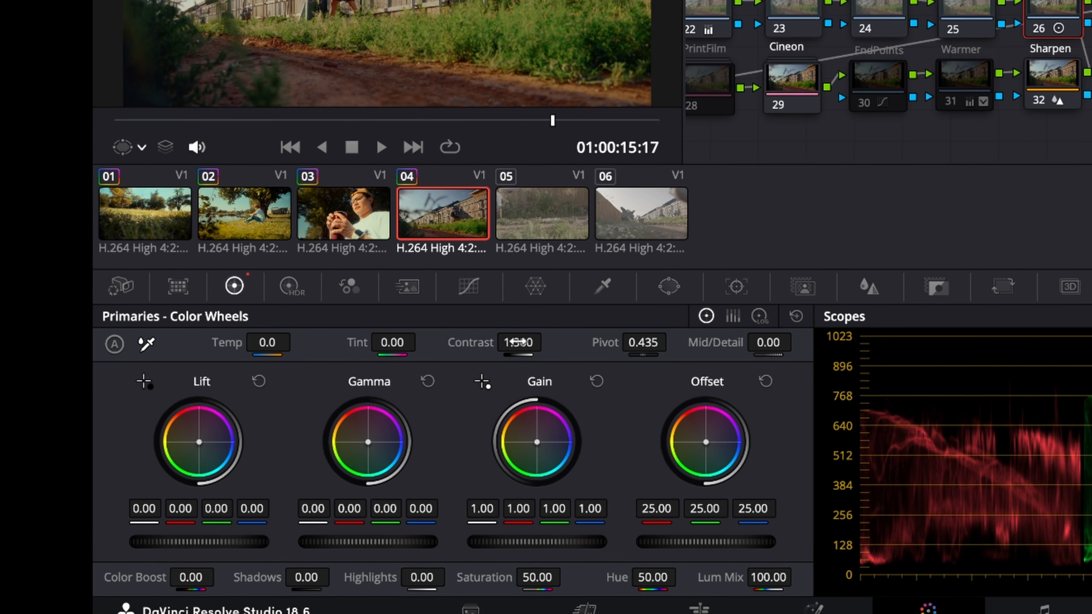
Step: Set the Post CON node's Contrast to 1.356 and its Pivot to 0.427
left_click_drag(355, 428, 370, 427)
left_click_drag(534, 334, 599, 325)
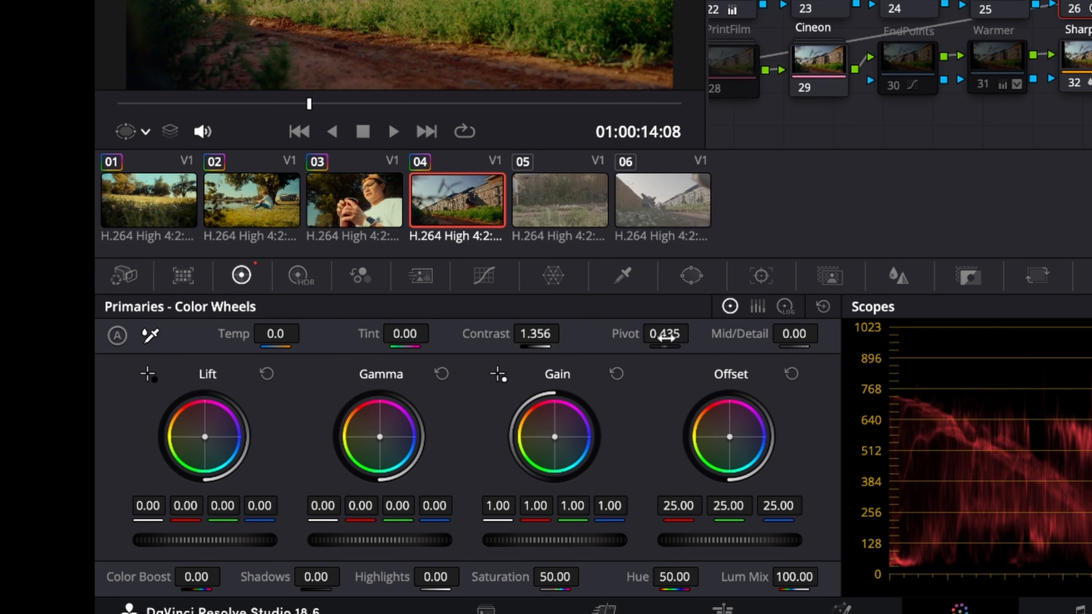
left_click_drag(665, 337, 695, 333)
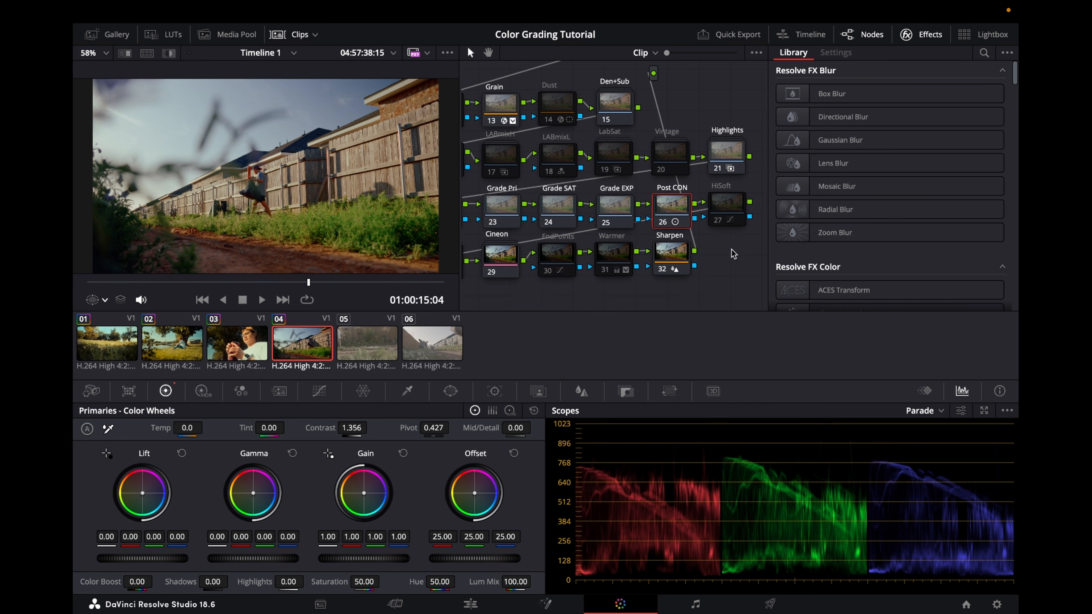
Step: Toggle the HiSoft node to compare its effect on the image and leave it enabled
left_click(718, 222)
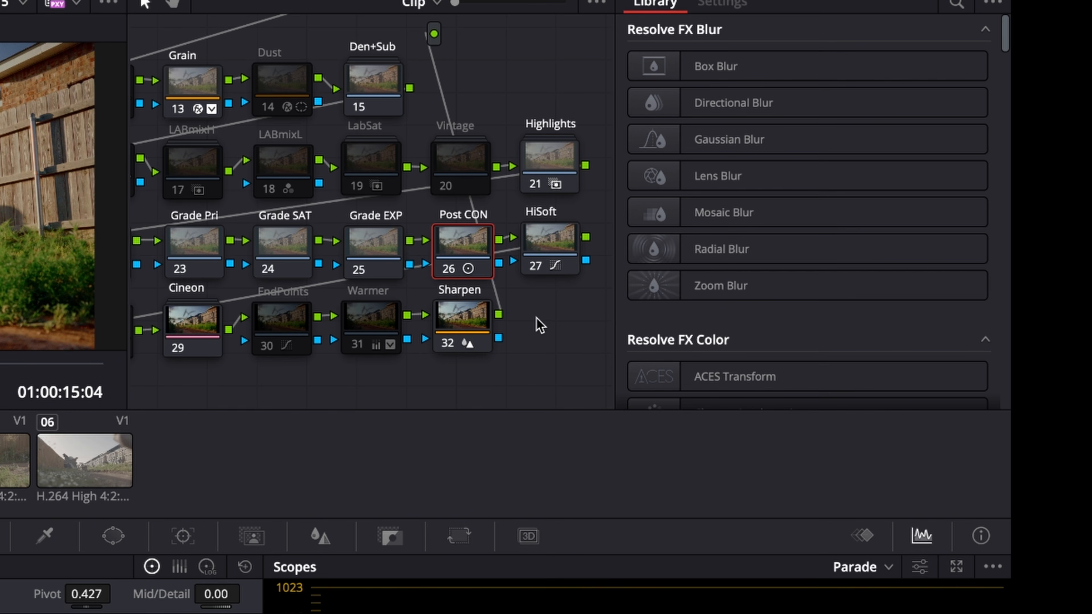
scroll(546, 350, "left", 2)
left_click(582, 266)
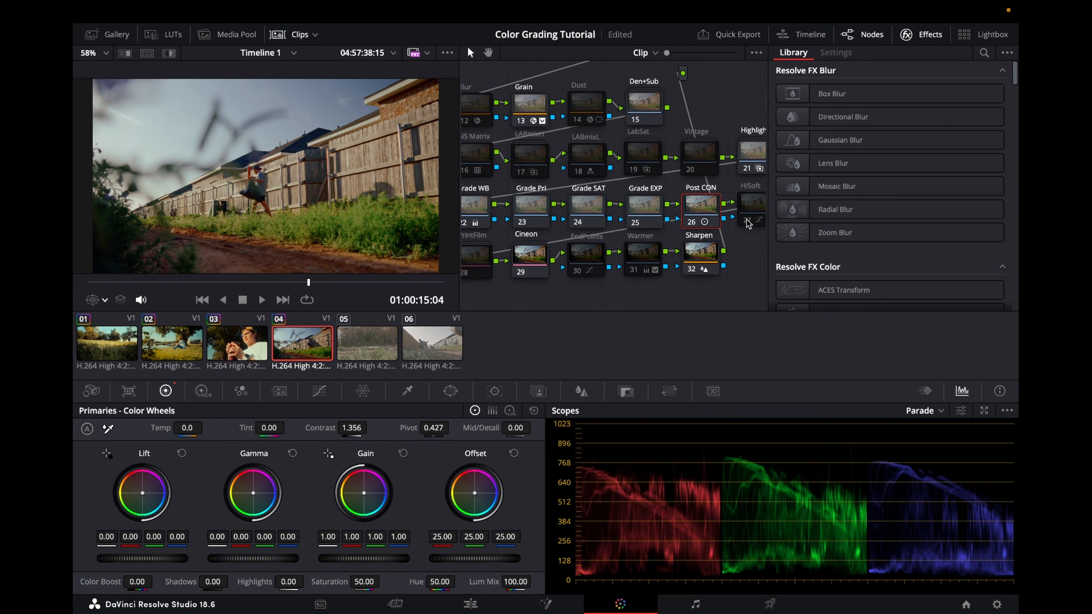
left_click(747, 222)
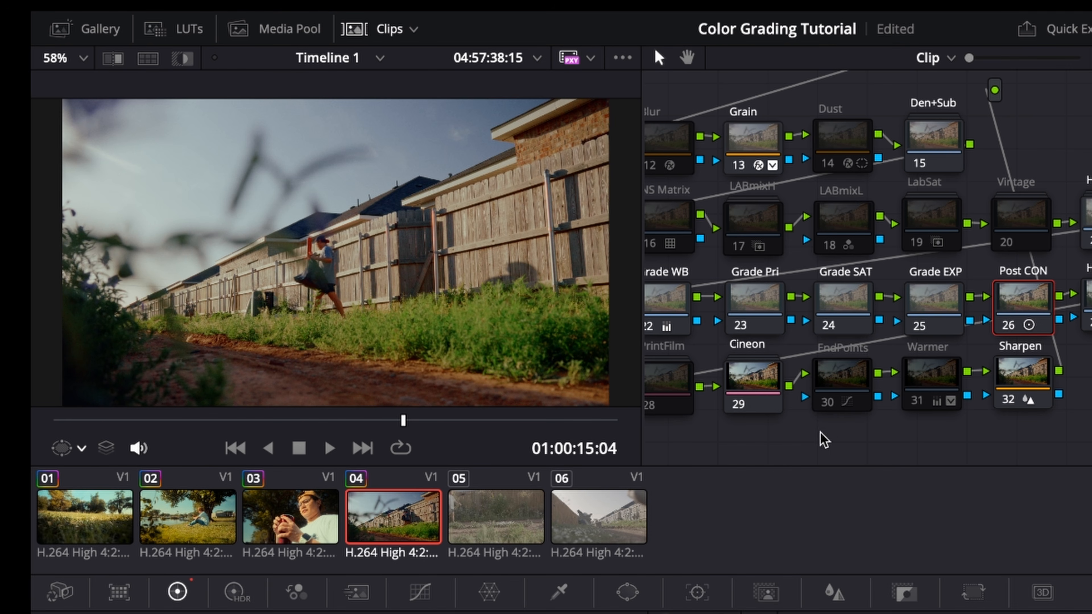
Step: Enable the EndPoints and Warmer nodes and set the Post CON node's Pivot to 0.381
left_click(826, 406)
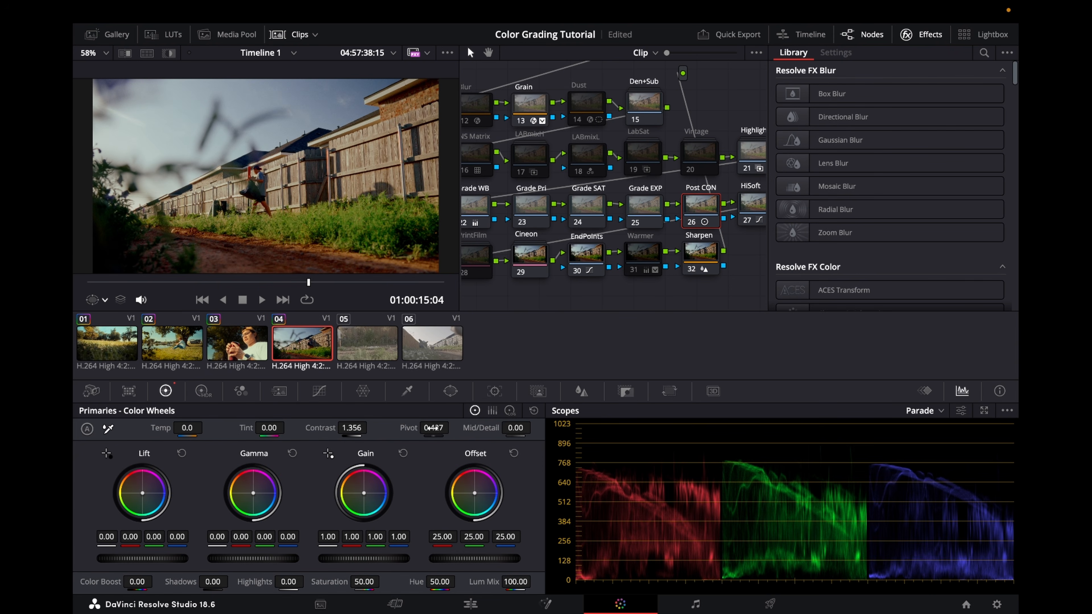
mouse_move(433, 427)
left_mouse_down()
mouse_move(459, 428)
mouse_move(399, 428)
mouse_move(412, 427)
left_mouse_up()
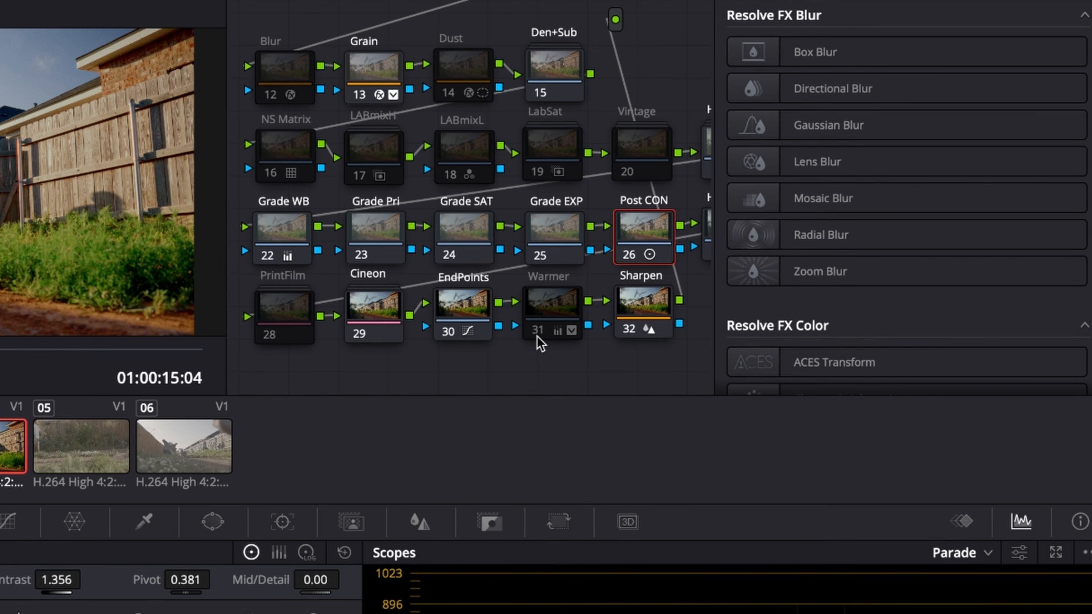
left_click(537, 331)
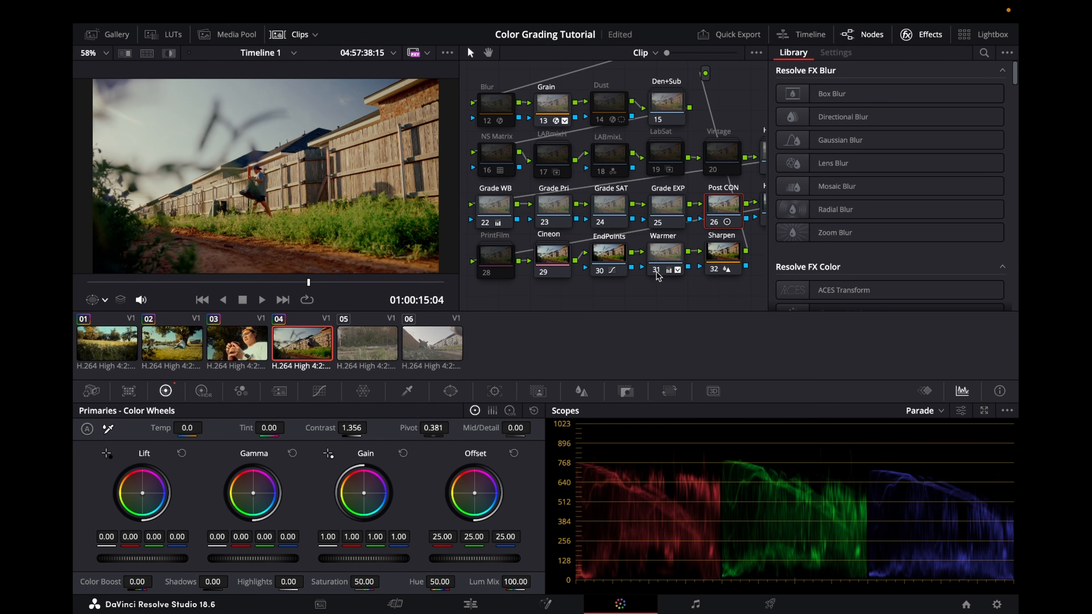
Step: Try the NS Matrix, LABmixH, LABmixL and LabSat nodes on clip 04, switching each on and off to compare
scroll(719, 285, "right", 2)
scroll(719, 285, "up", 2)
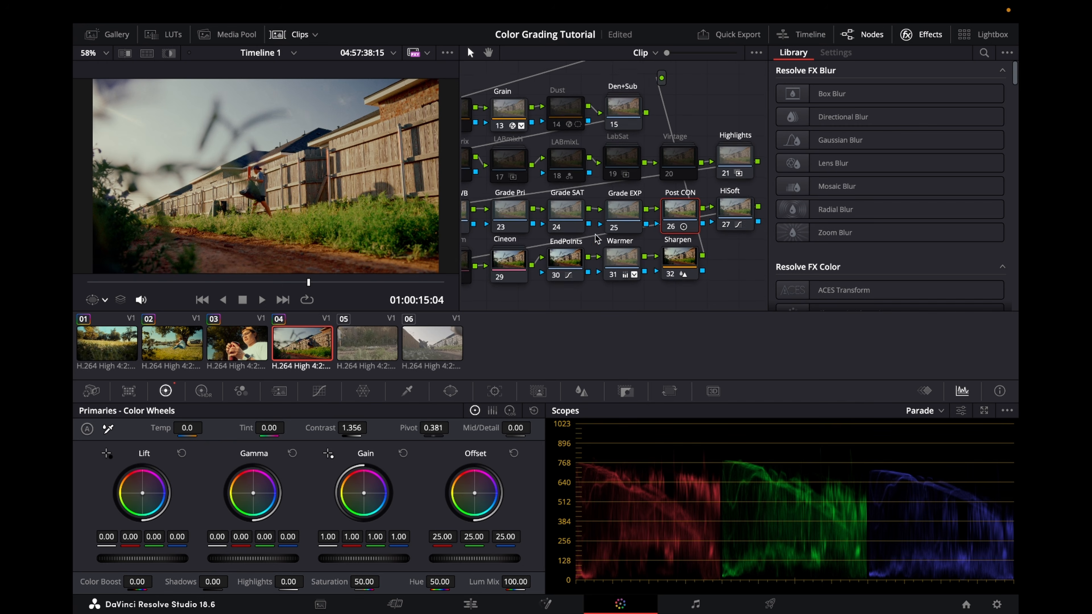
scroll(596, 237, "left", 2)
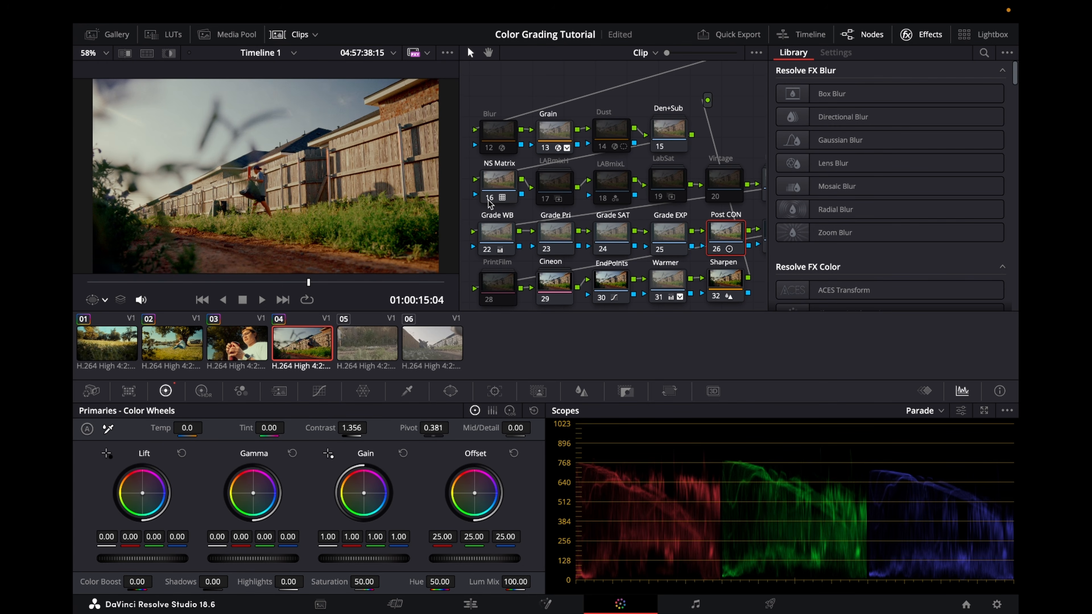
left_click(605, 198)
left_click(602, 199)
left_click(603, 199)
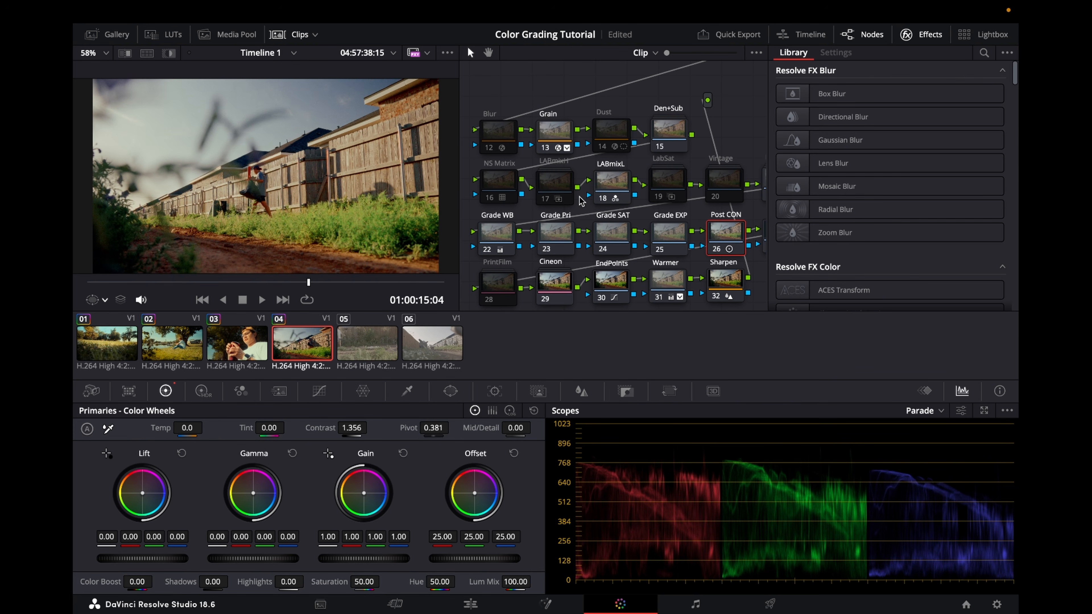
left_click(545, 199)
left_click(604, 197)
left_click(659, 197)
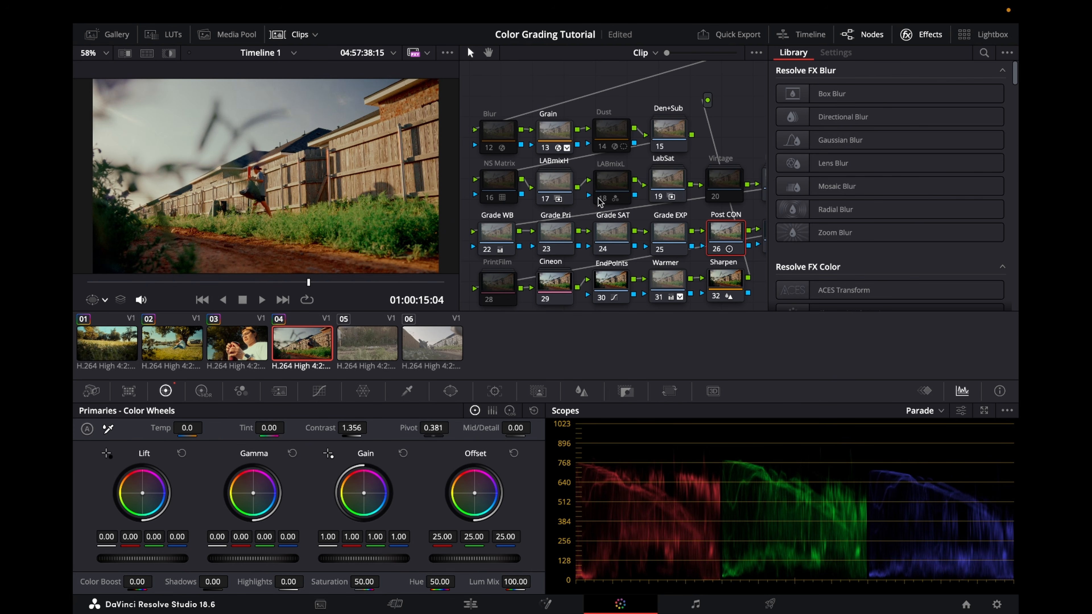
left_click(544, 201)
left_click(659, 198)
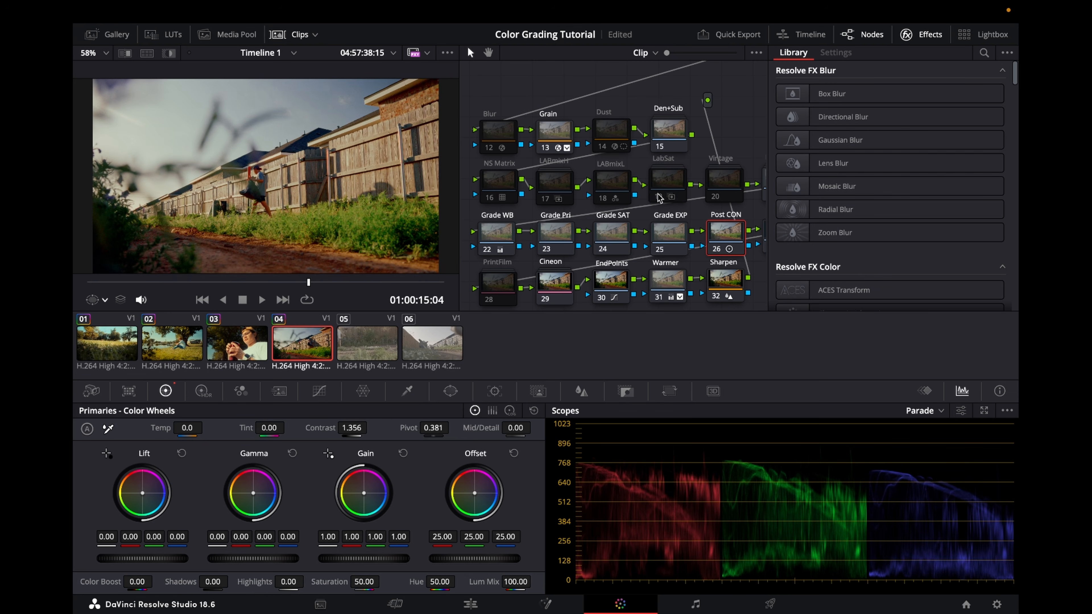
Step: Examine the Cam EXP, Cam WB and Halation nodes and their settings
scroll(659, 199, "up", 3)
left_click(607, 177)
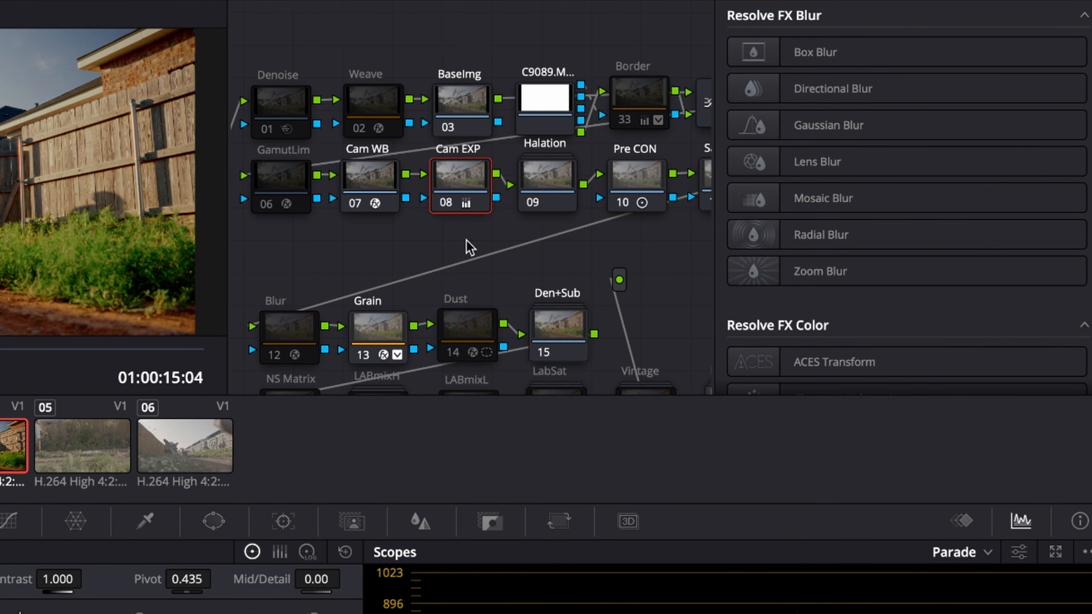
scroll(457, 267, "down", 2)
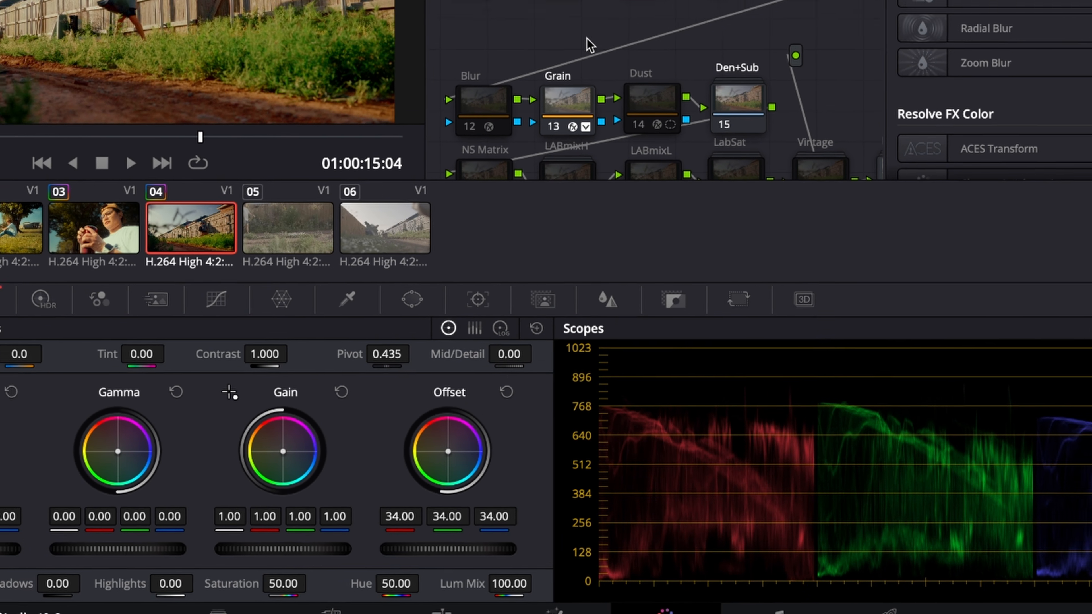
left_click(557, 67)
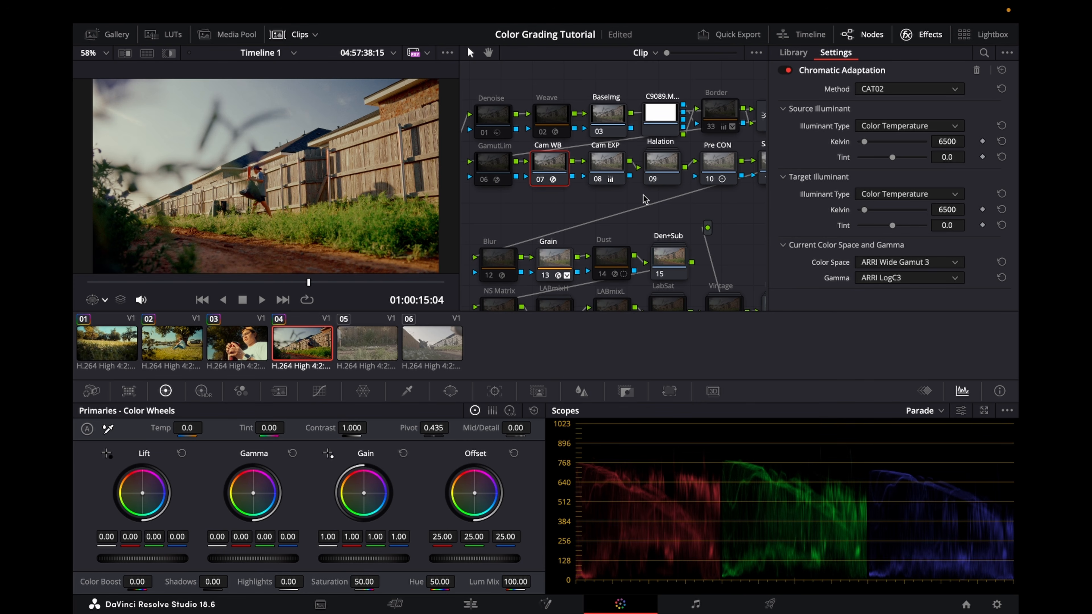
left_click(668, 166)
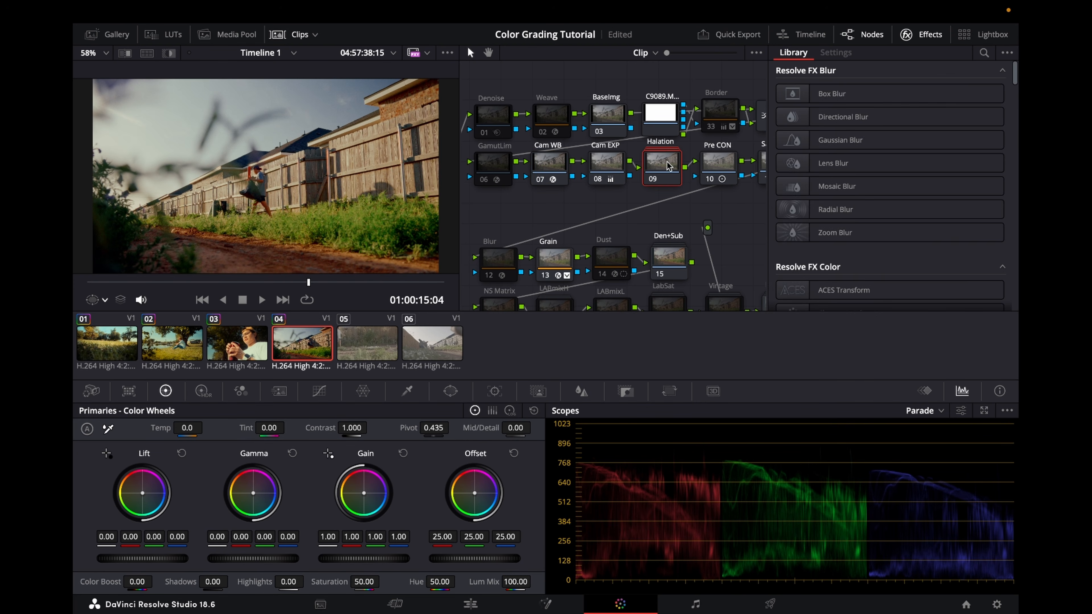
Step: Show the contents of clip 04's Halation compound node and examine the blur radius of its +Blur nodes
right_click(668, 166)
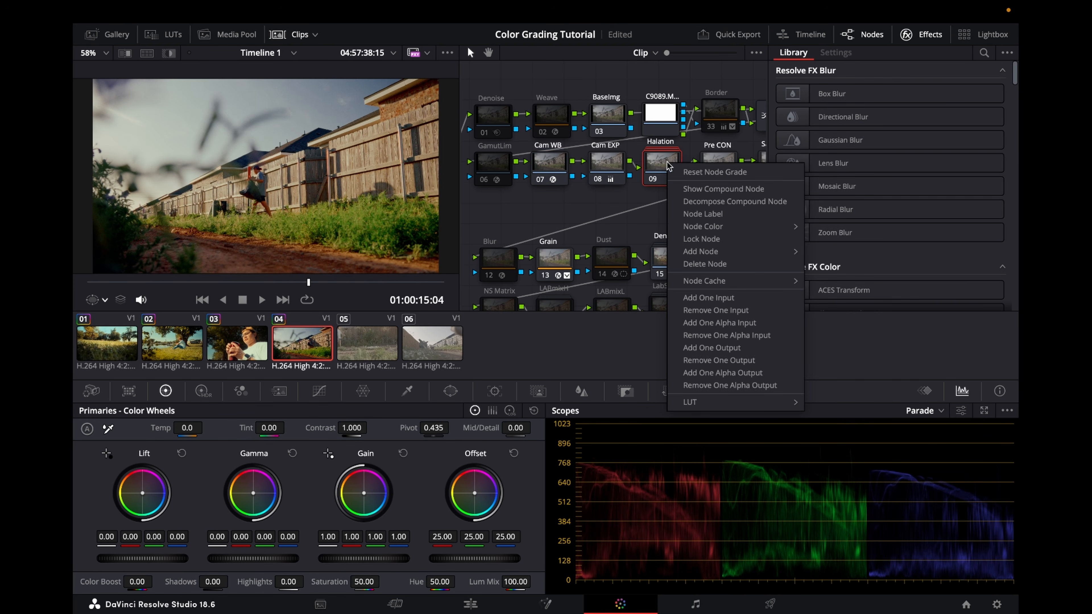
left_click(750, 189)
scroll(737, 181, "down", 5)
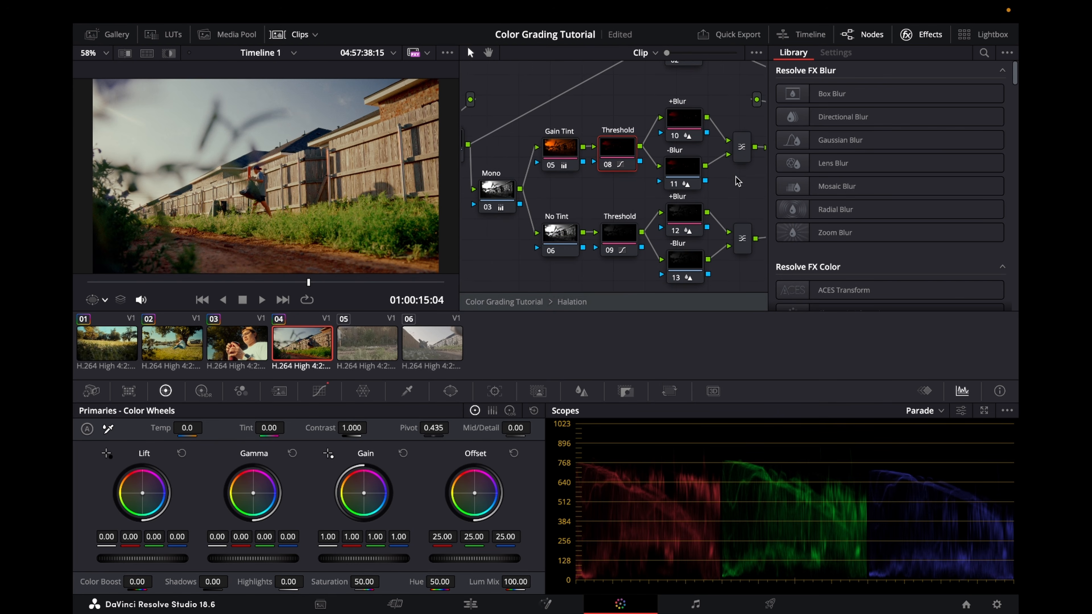
scroll(739, 184, "right", 2)
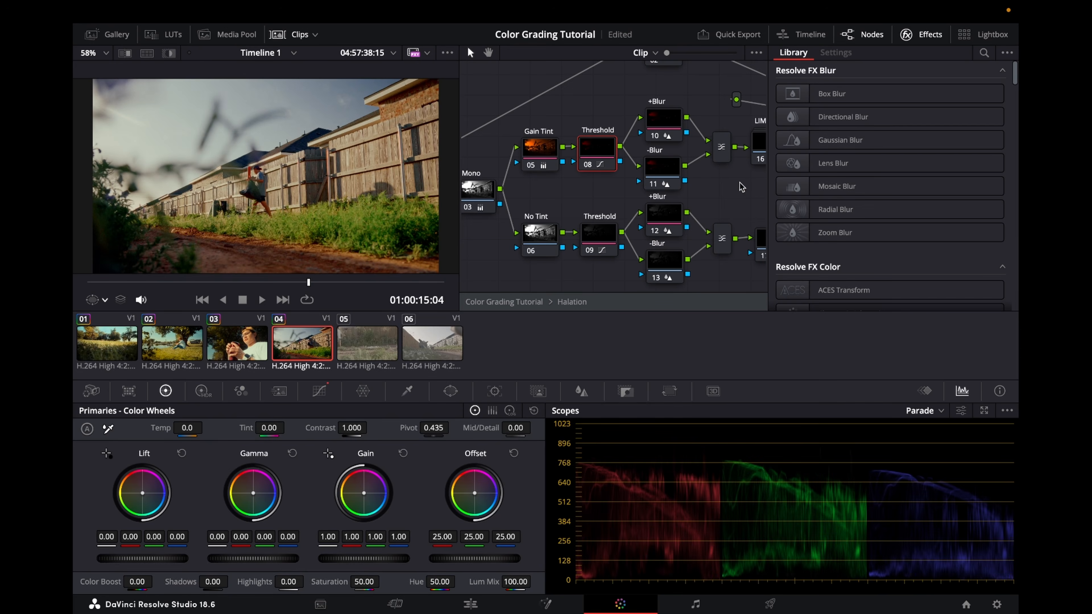
left_click(661, 125)
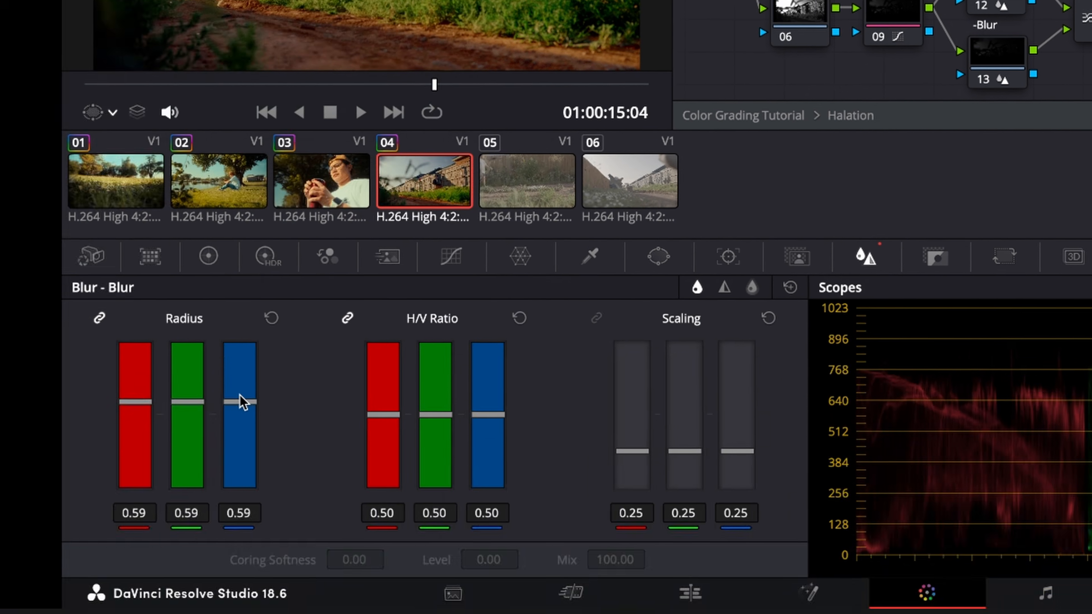
left_click_drag(243, 402, 243, 406)
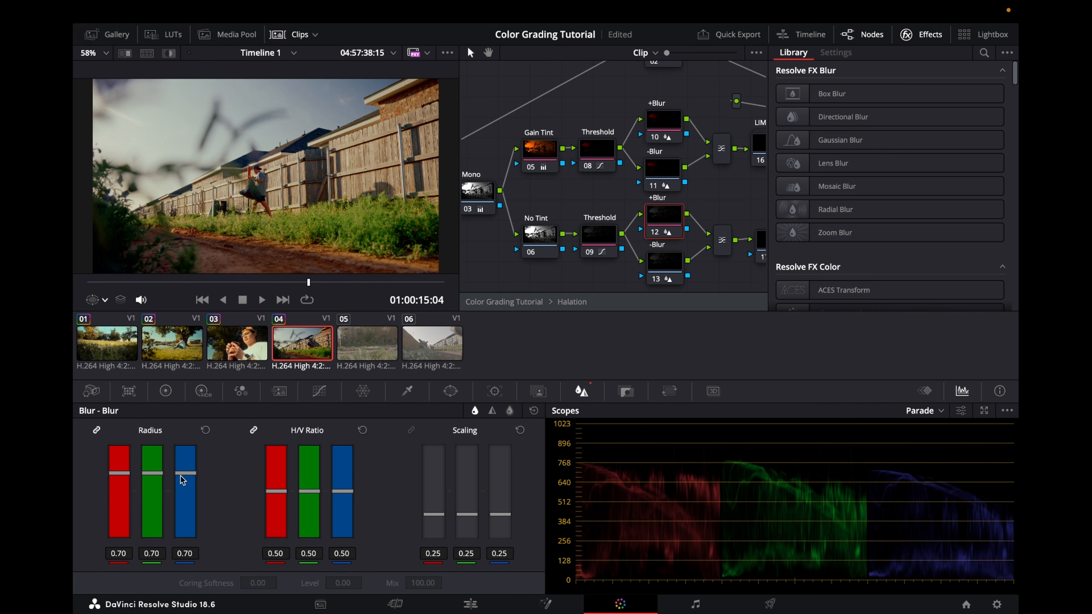
left_click_drag(181, 480, 186, 481)
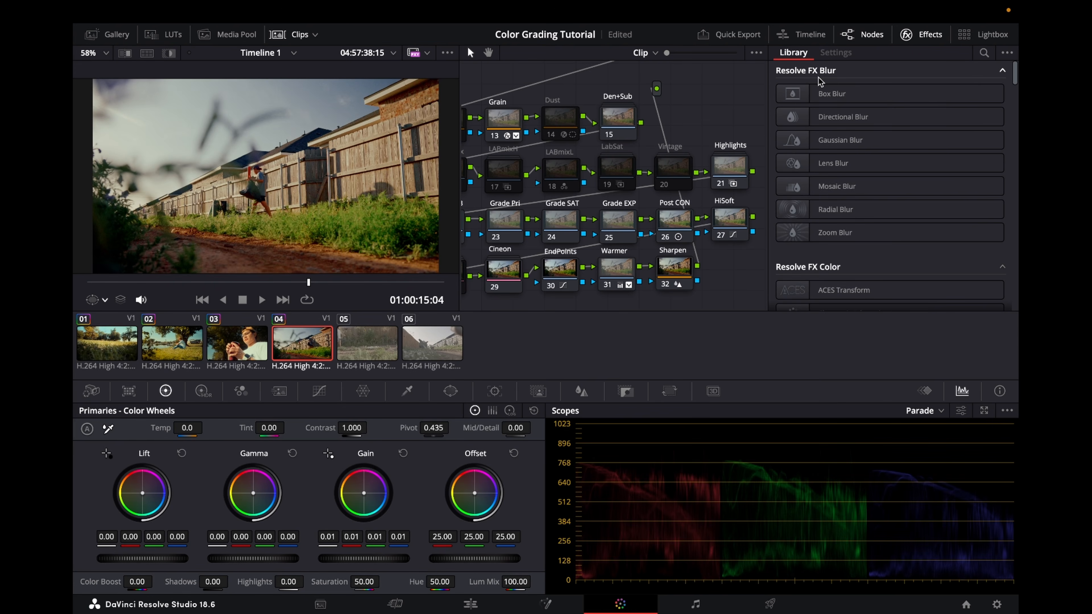
Step: Hide the effects library and copy clip 04's grade onto clip 05
left_click(922, 34)
scroll(892, 189, "up", 2)
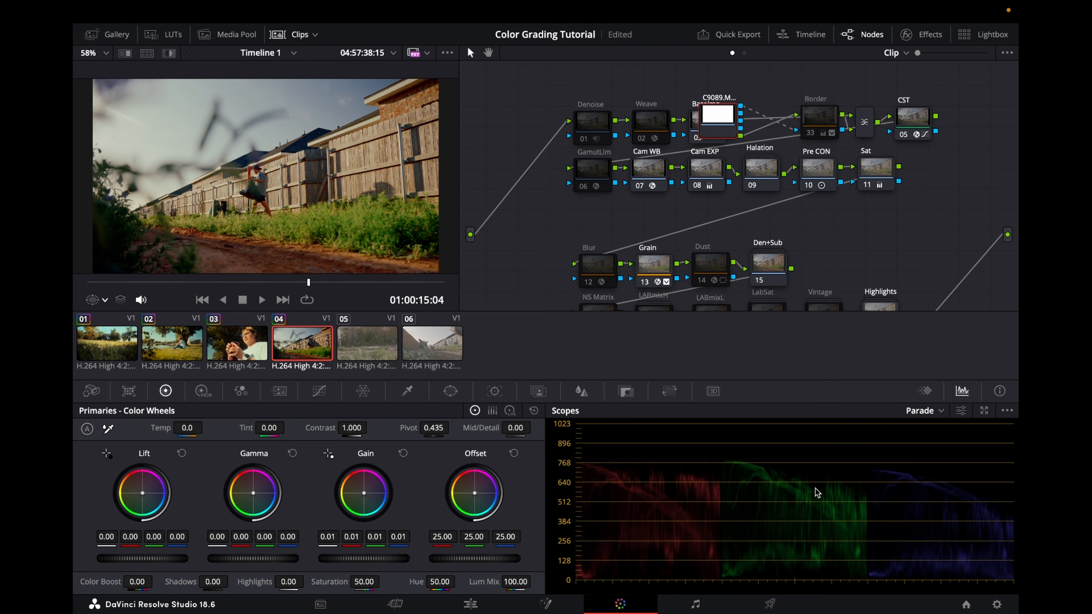
left_click(377, 340)
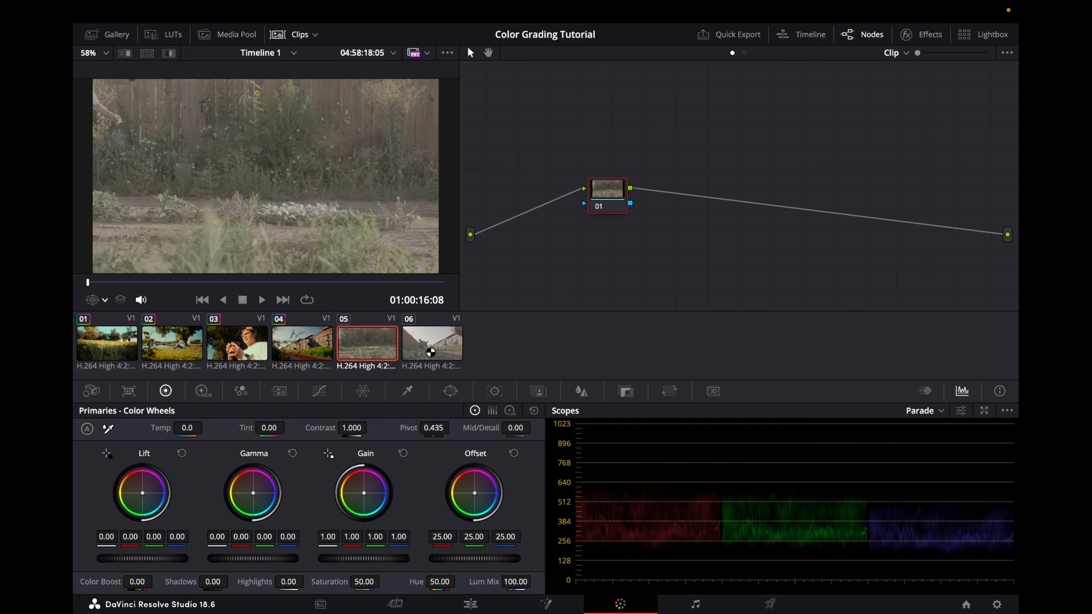
left_click(433, 348)
left_click(347, 351)
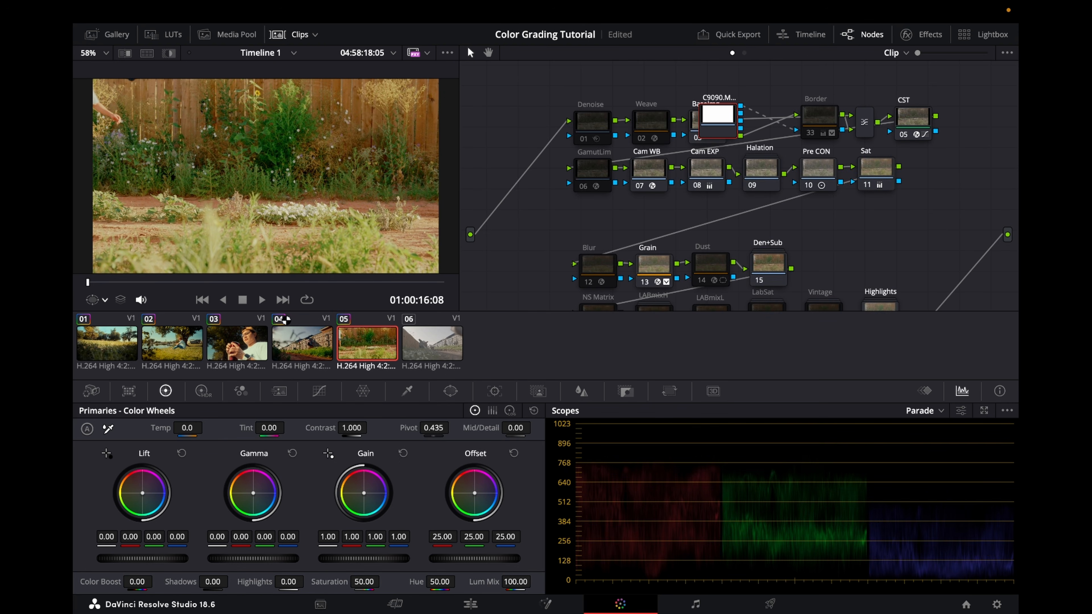
Step: On a frame of clip 05 showing the walking man, set the Post CON node's Contrast to 1.382 and Pivot to 0.515
mouse_move(226, 287)
left_mouse_down()
mouse_move(242, 286)
mouse_move(219, 286)
mouse_move(233, 286)
left_mouse_up()
scroll(822, 228, "down", 5)
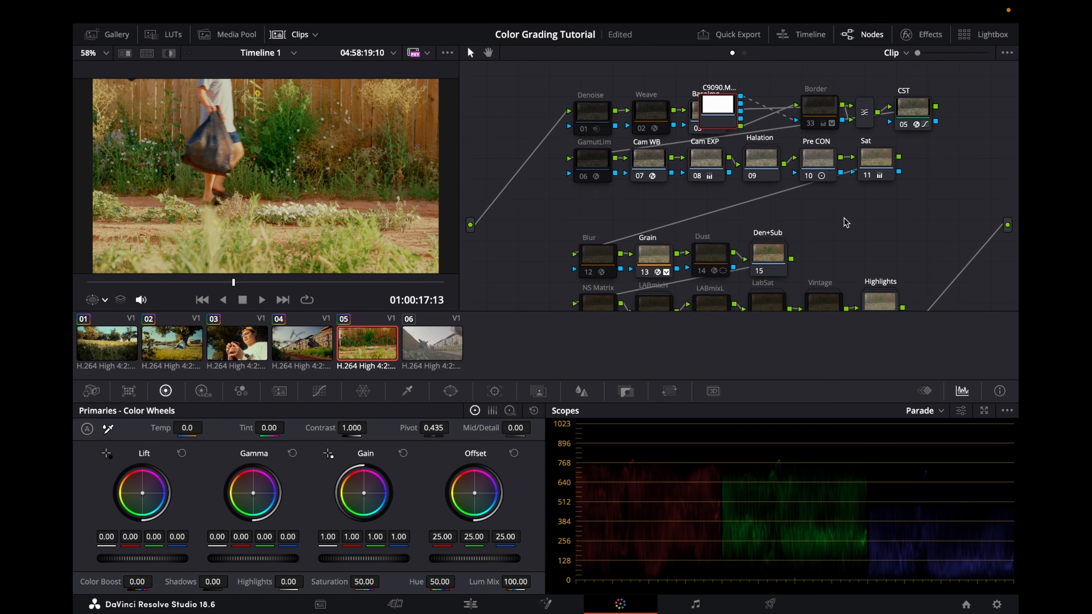
left_click(823, 230)
mouse_move(432, 428)
left_mouse_down()
mouse_move(424, 427)
mouse_move(452, 427)
left_mouse_up()
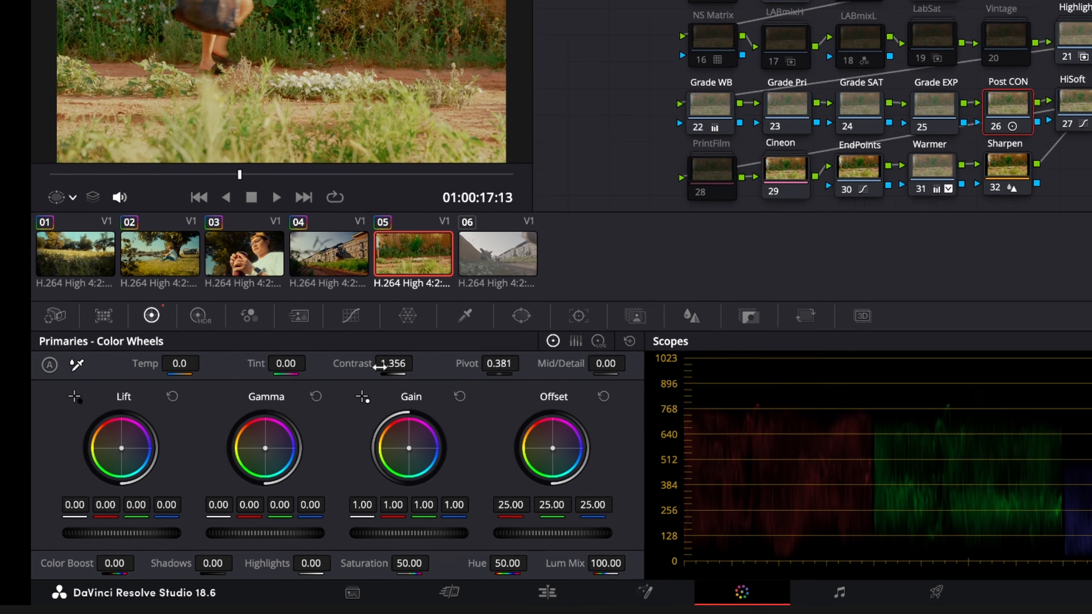
left_click_drag(591, 301, 594, 301)
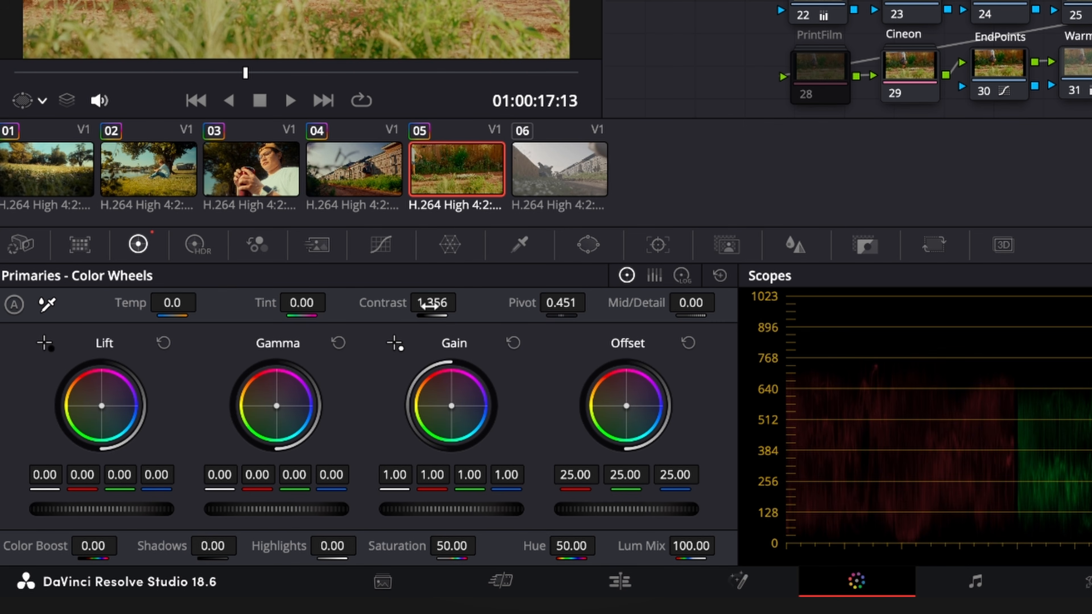
left_click_drag(462, 302, 464, 301)
left_click_drag(580, 301, 591, 302)
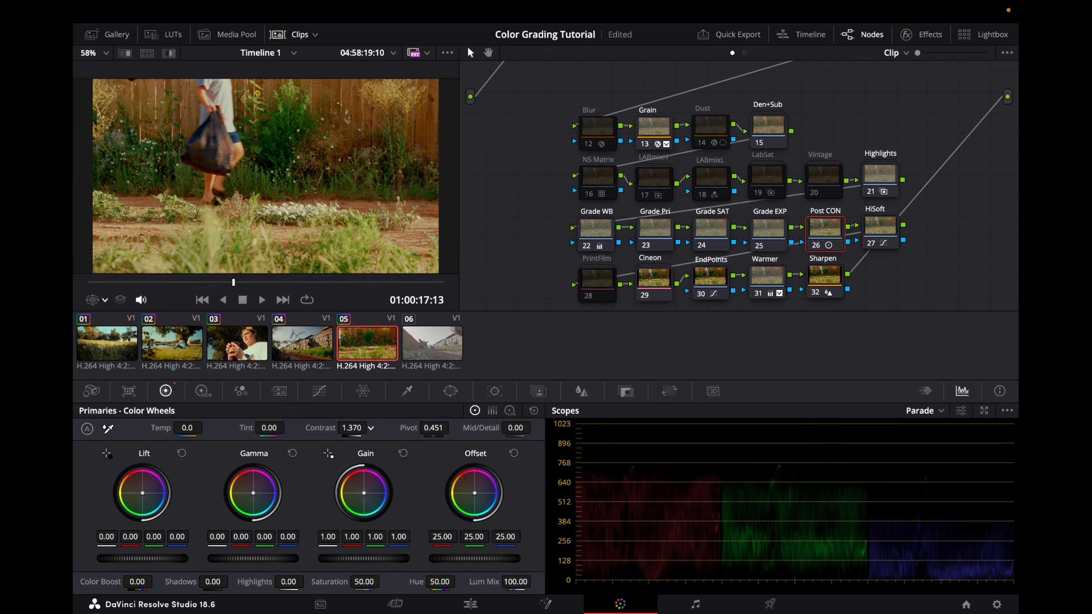
left_click_drag(453, 427, 453, 427)
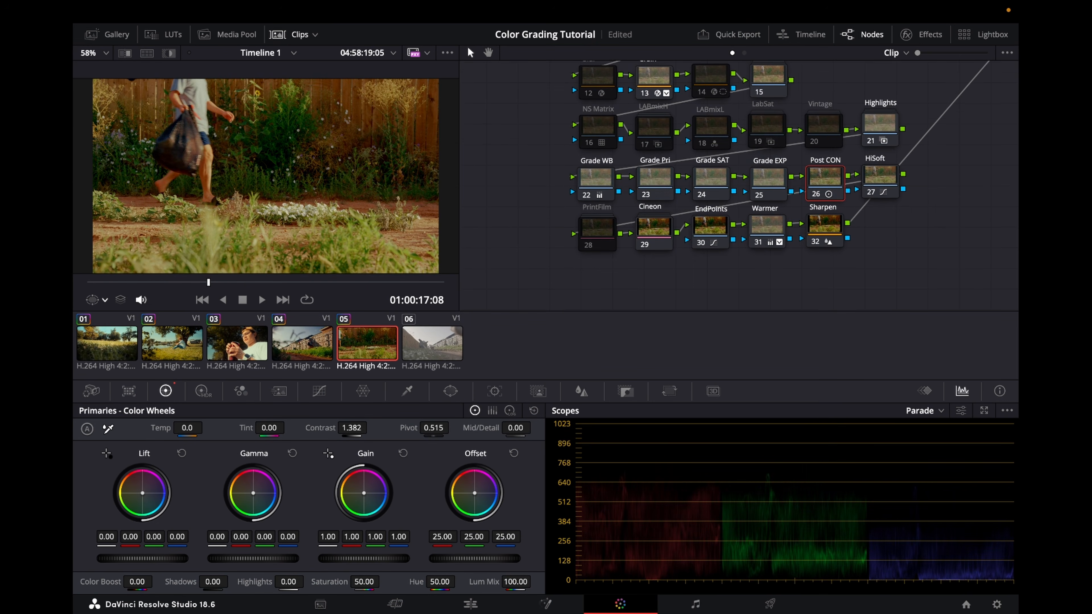
Step: Review the graded clip 05 in full screen and return to the normal view
key("super+f")
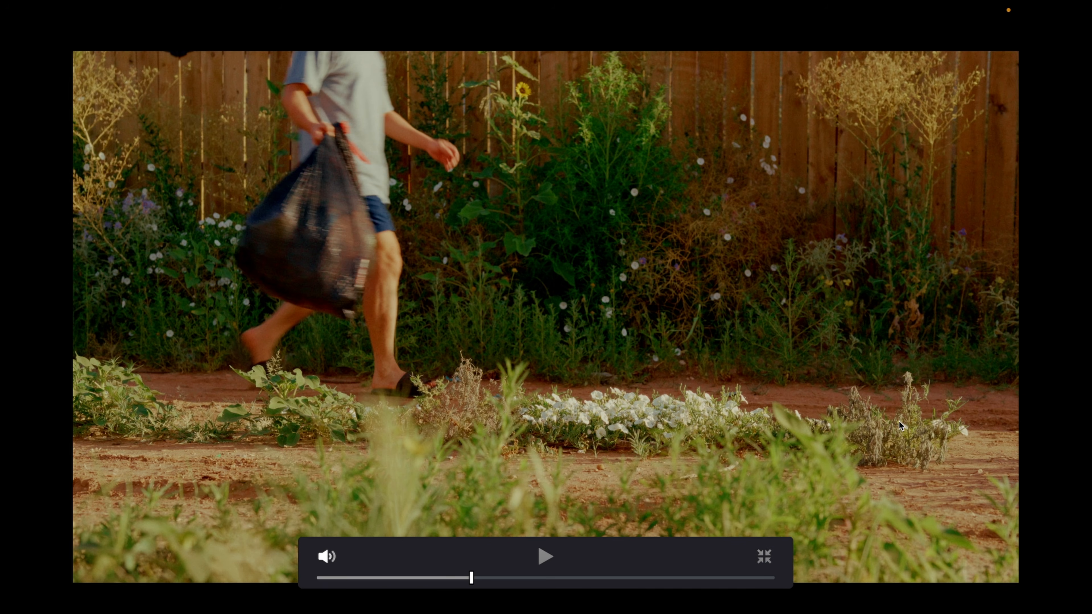
key("super+f")
key("super+f")
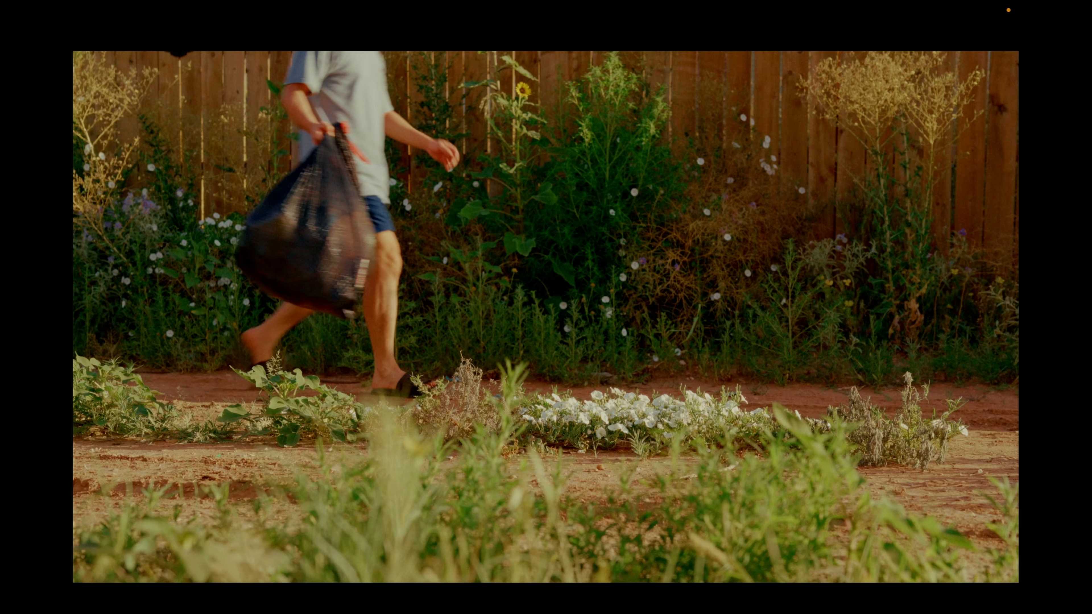
key("super+f")
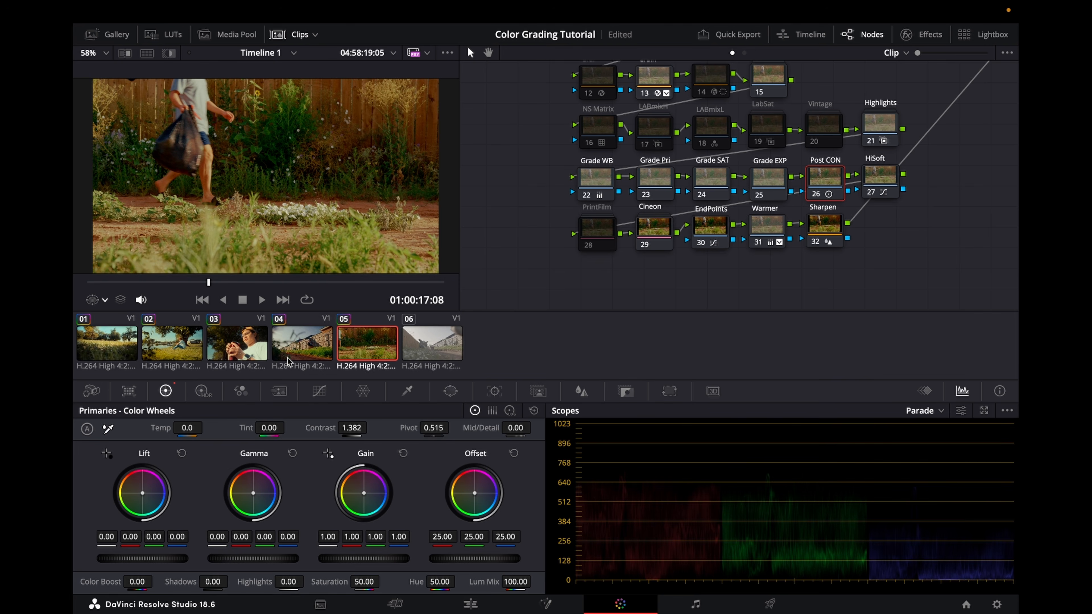
Step: Apply clip 05's film-look grade to clip 06
left_click(442, 347)
scroll(614, 254, "up", 3)
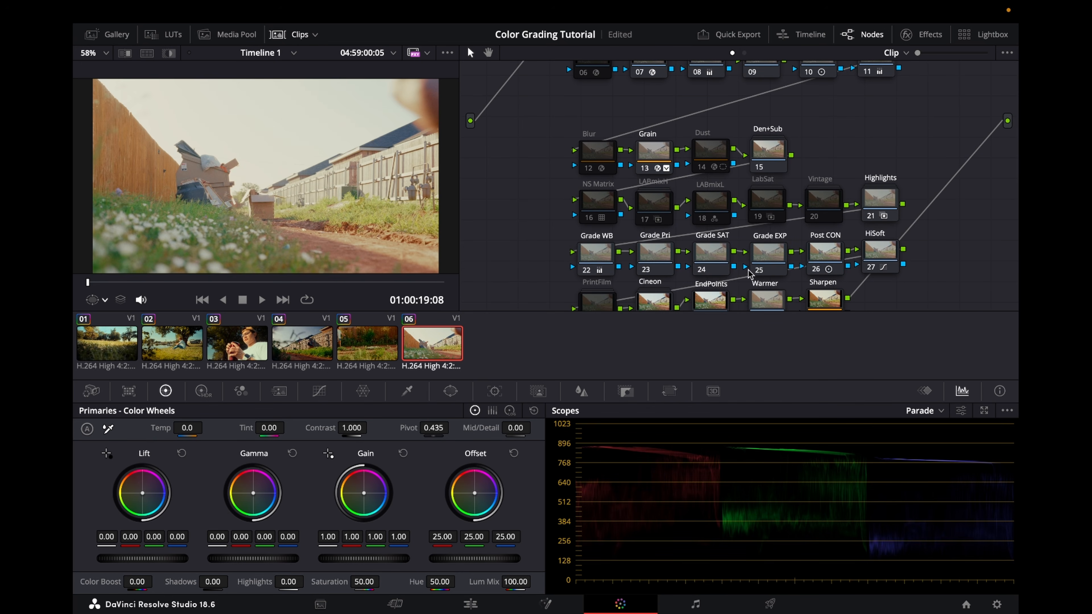
left_click(363, 351)
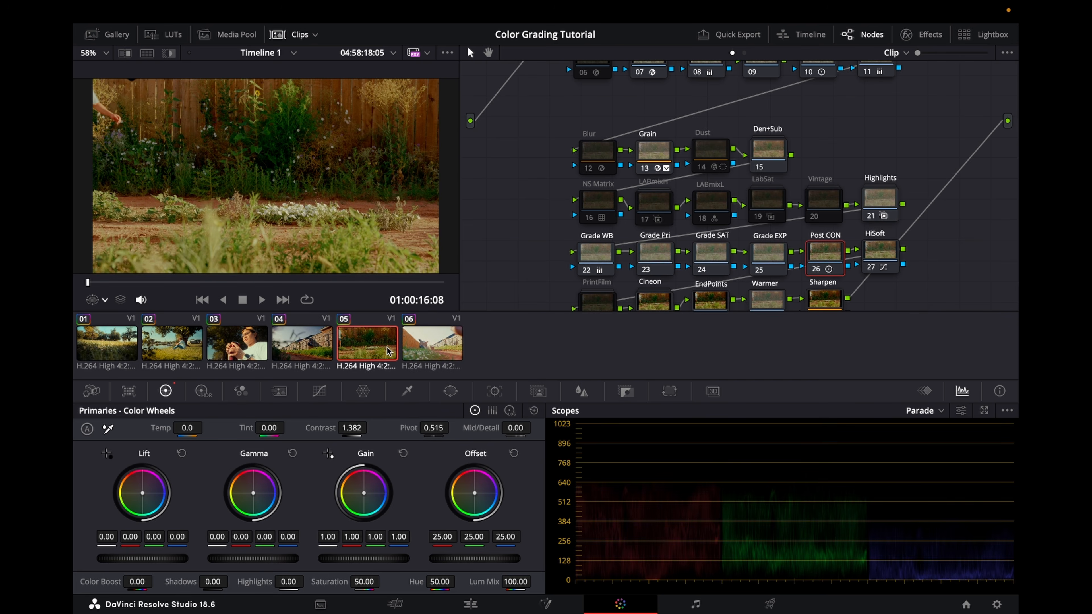
left_click(439, 347)
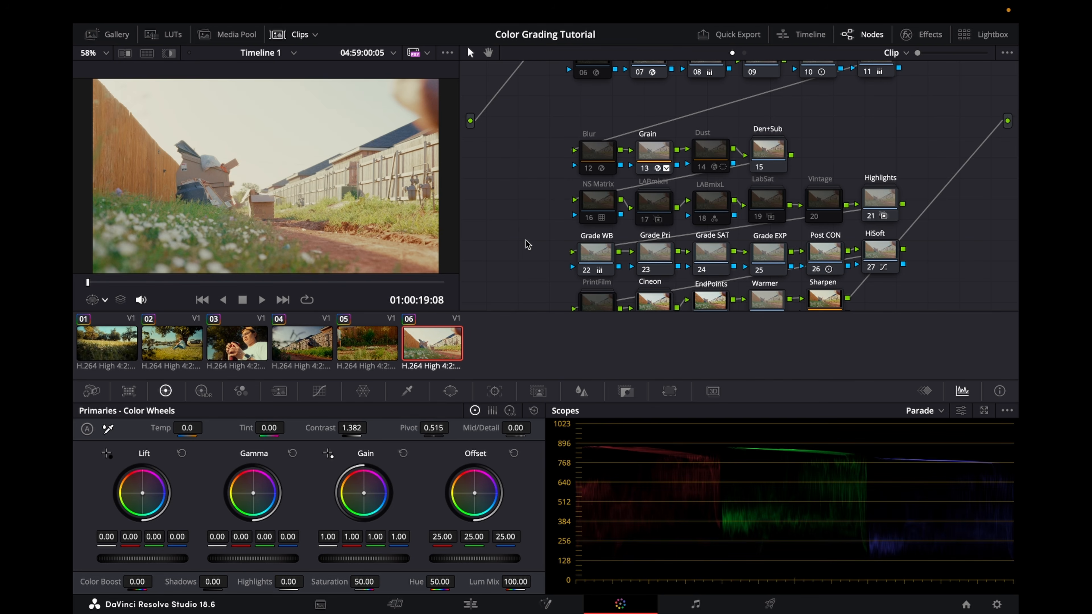
key("super+v")
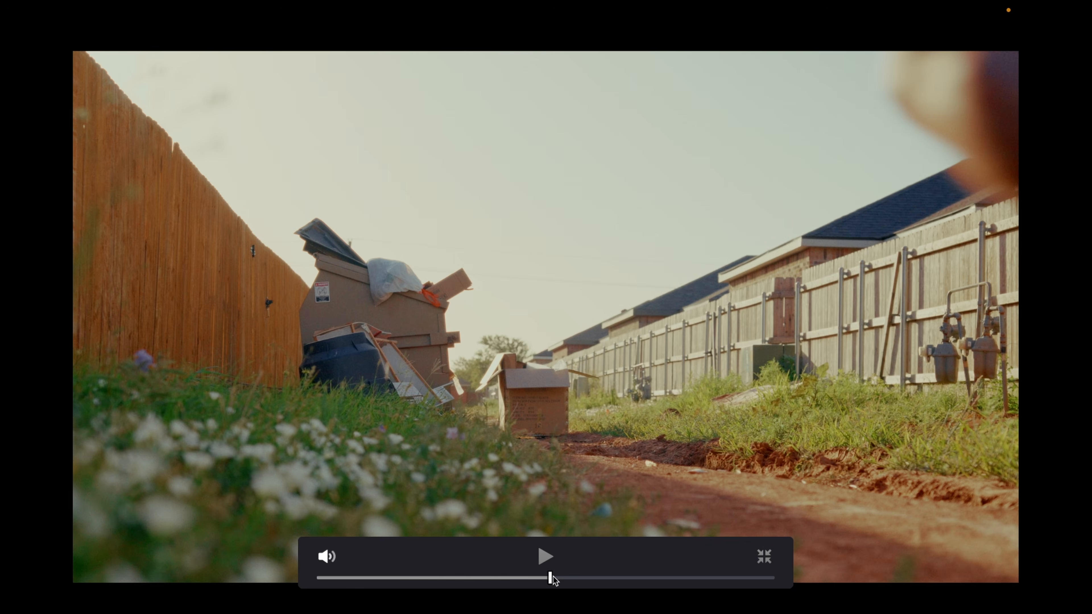
Step: Review the graded clip 06 in full screen by scrubbing through its frames
left_click(612, 578)
left_click_drag(612, 578, 660, 576)
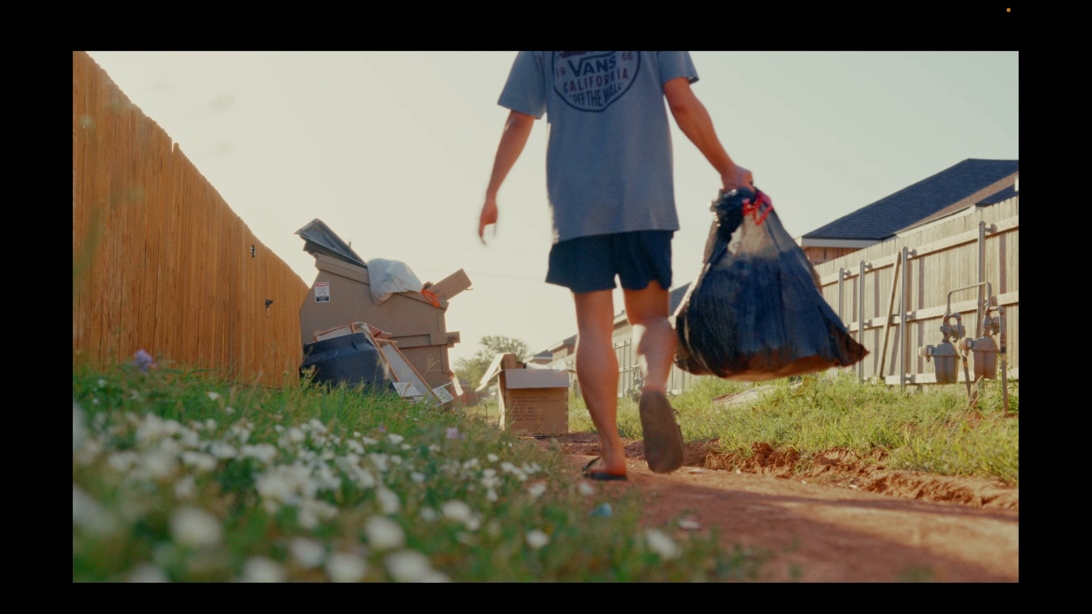
mouse_move(442, 344)
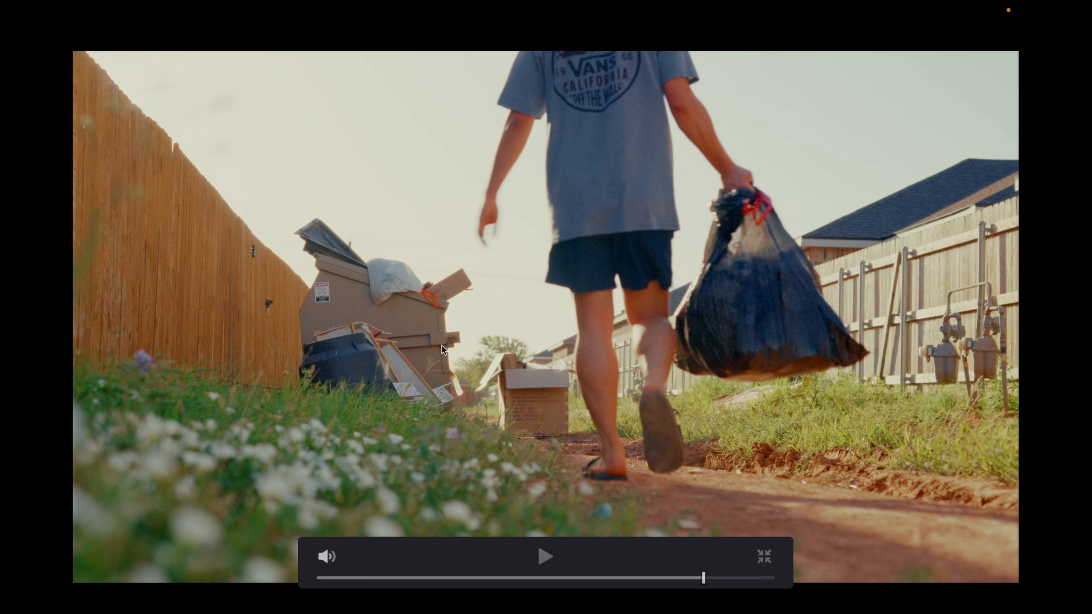
key("space")
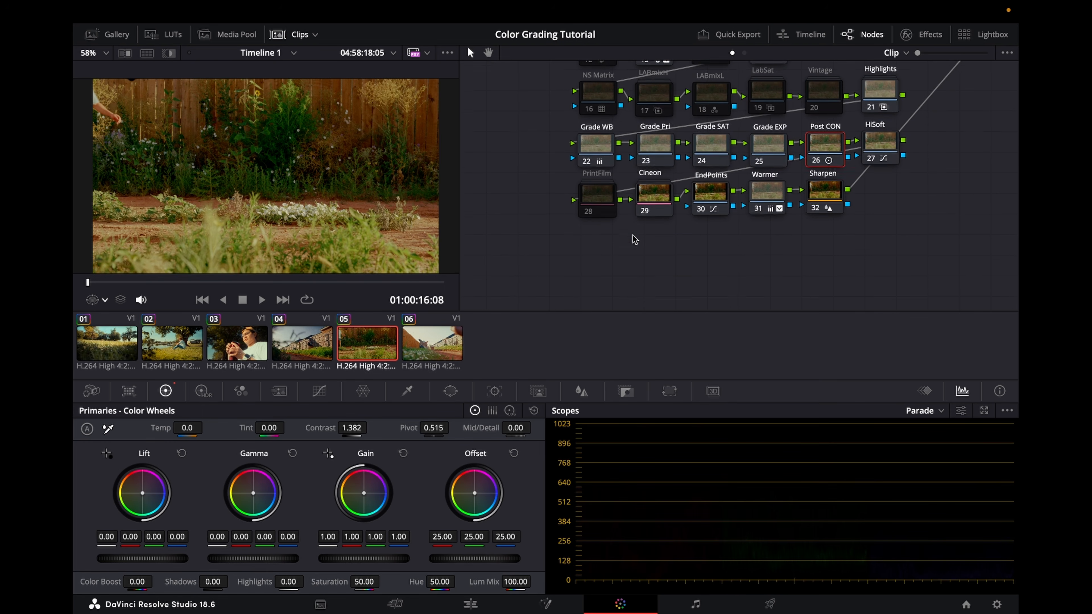
Step: Examine clip 05's node tree from Denoise through Sharpen, selecting its upper rows of nodes
scroll(632, 235, "up", 3)
scroll(1001, 193, "down", 5)
scroll(1002, 193, "up", 2)
scroll(543, 97, "up", 6)
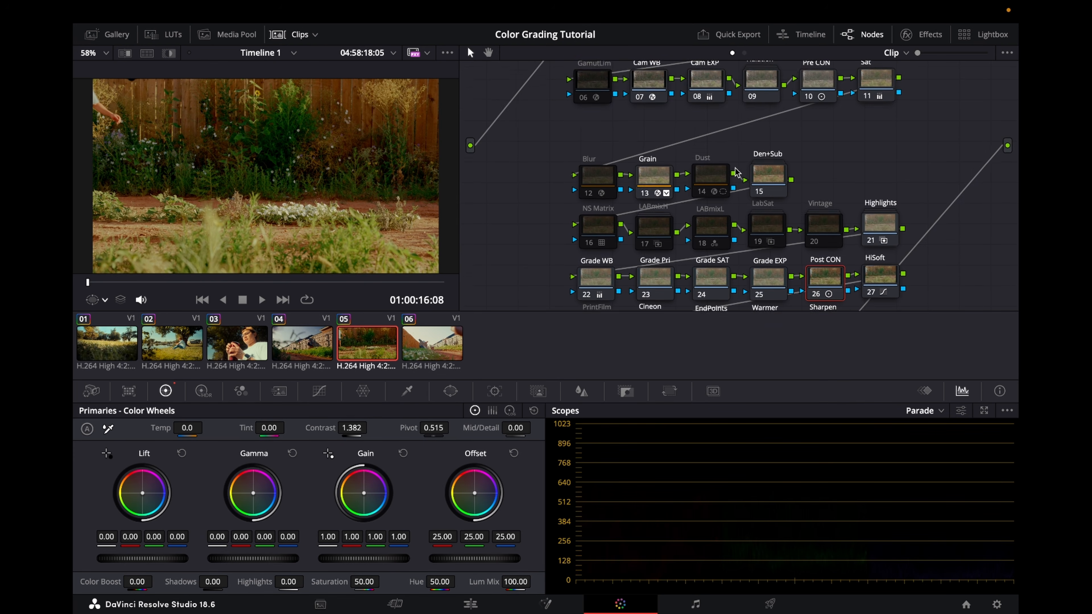
left_click_drag(560, 107, 967, 303)
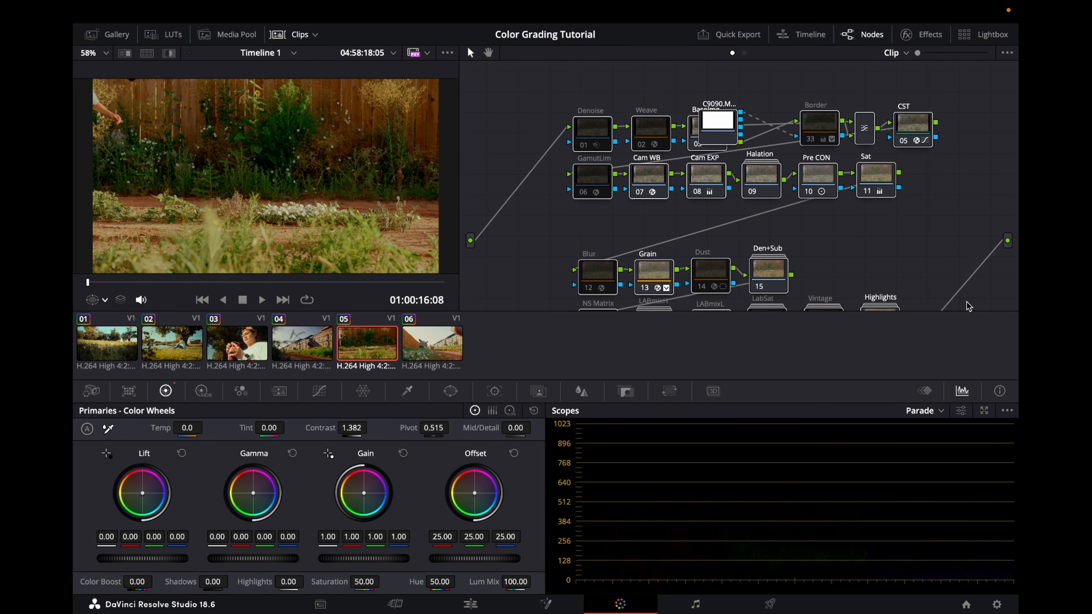
scroll(965, 302, "down", 5)
scroll(968, 305, "down", 1)
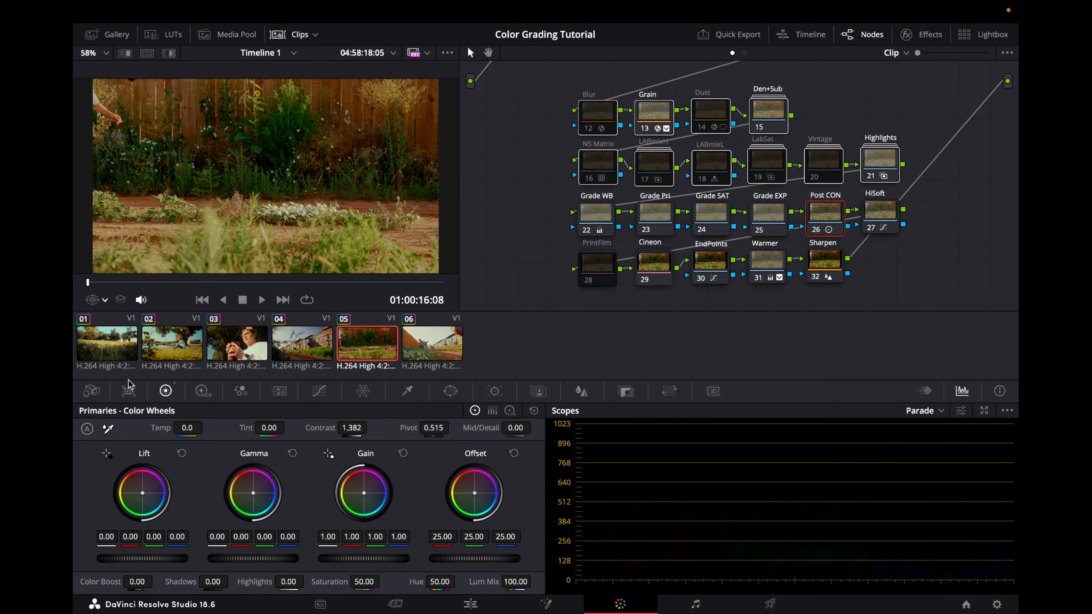
Step: Examine the Dehancer Pro settings in clip 03's three-node tree
left_click(242, 352)
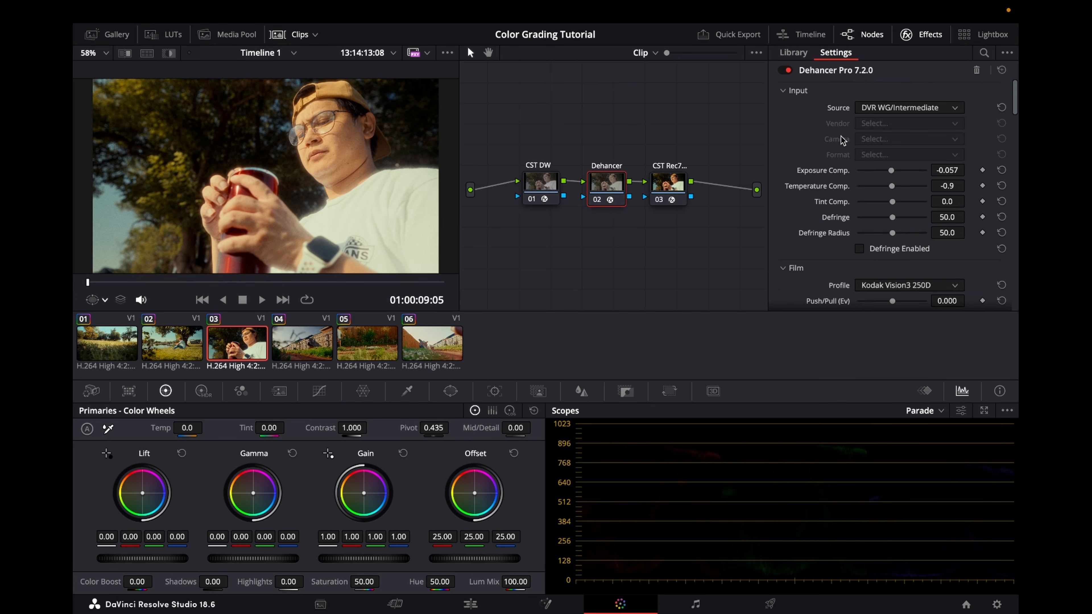
scroll(842, 139, "down", 15)
scroll(812, 254, "up", 15)
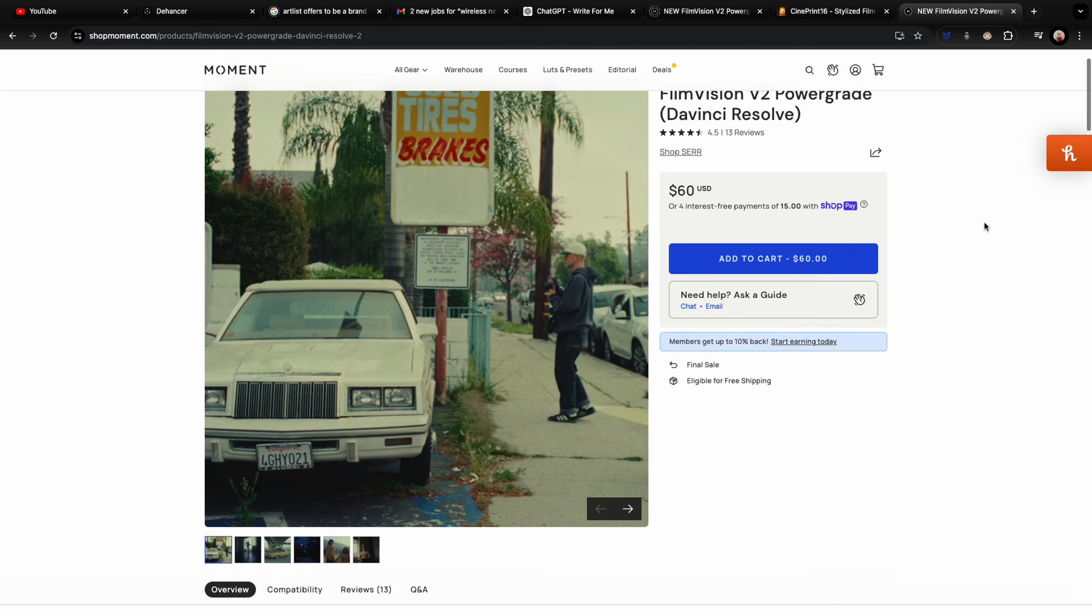
Step: Switch to the browser and examine the FilmVision V2 Powergrade product page, including its before/after comparisons
scroll(985, 226, "down", 8)
scroll(984, 223, "down", 10)
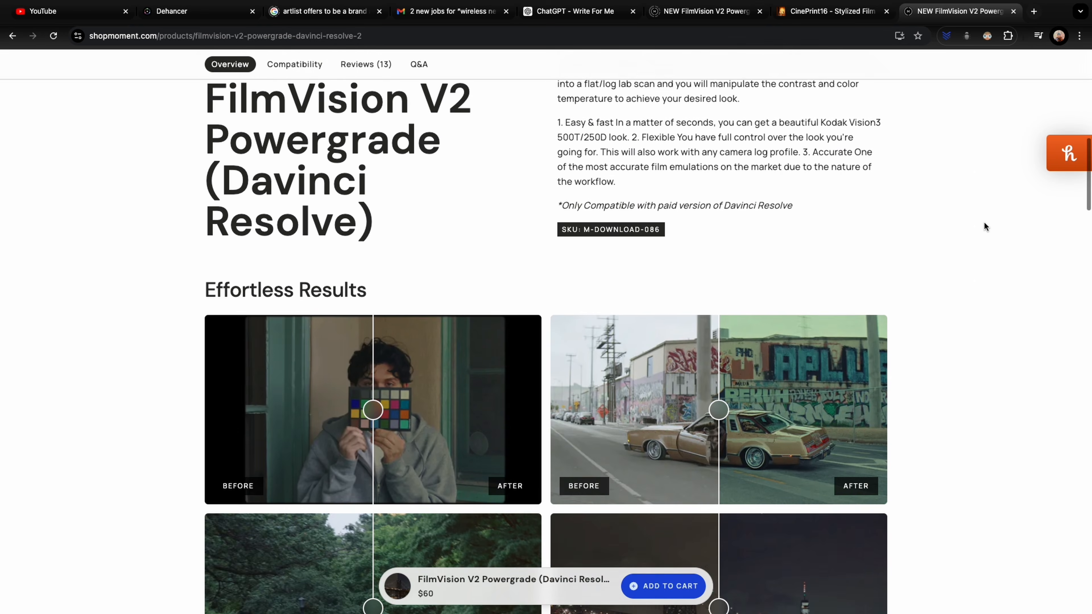
scroll(983, 221, "down", 3)
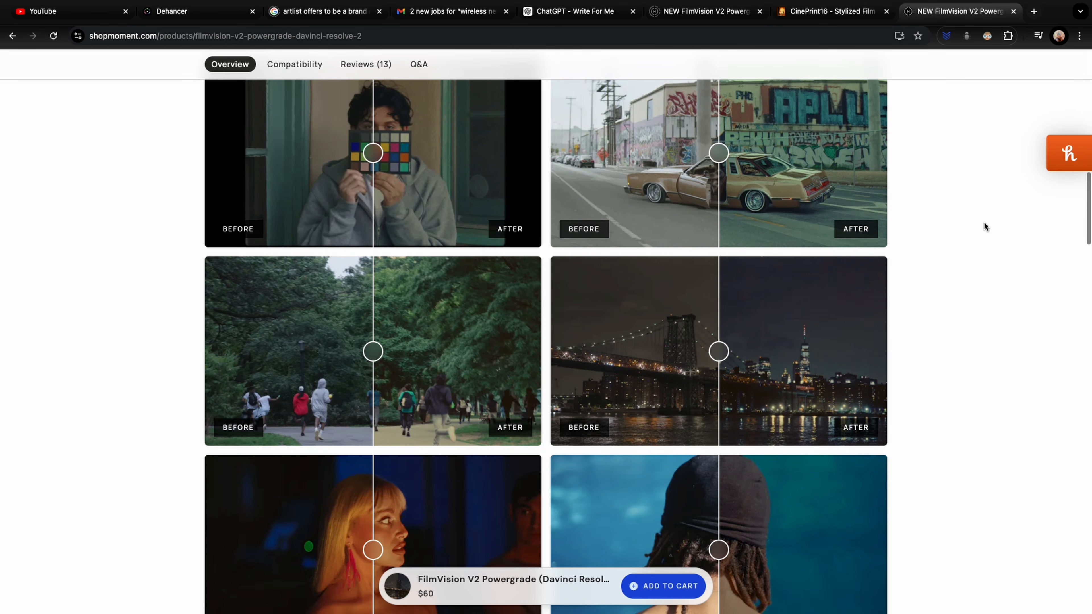
mouse_move(368, 160)
left_mouse_down()
mouse_move(324, 159)
mouse_move(387, 160)
mouse_move(370, 162)
left_mouse_up()
mouse_move(716, 158)
left_mouse_down()
mouse_move(645, 158)
mouse_move(708, 160)
left_mouse_up()
scroll(984, 251, "down", 10)
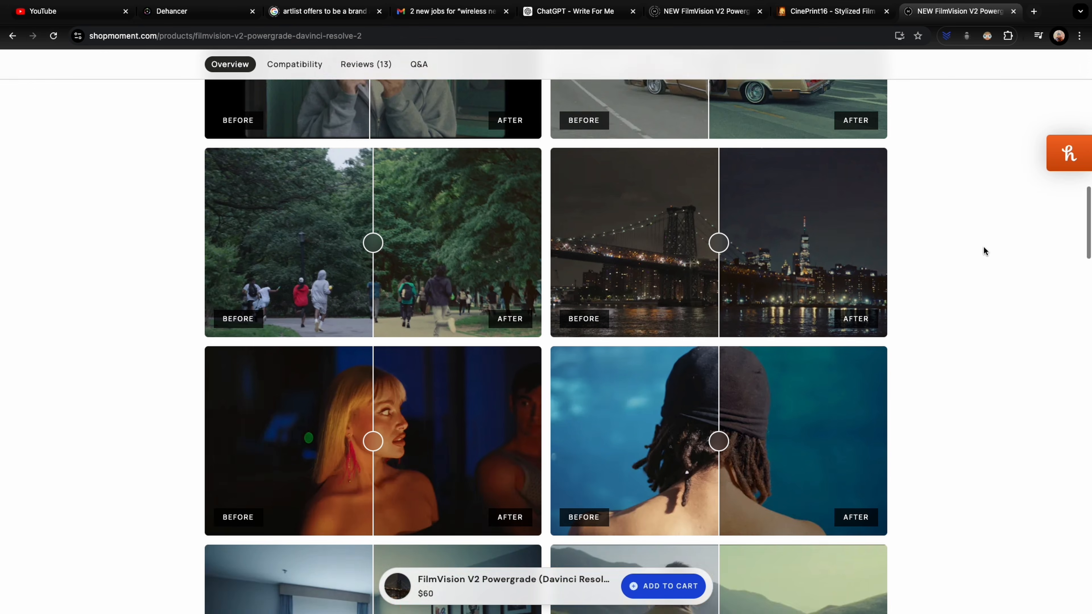
scroll(982, 247, "down", 10)
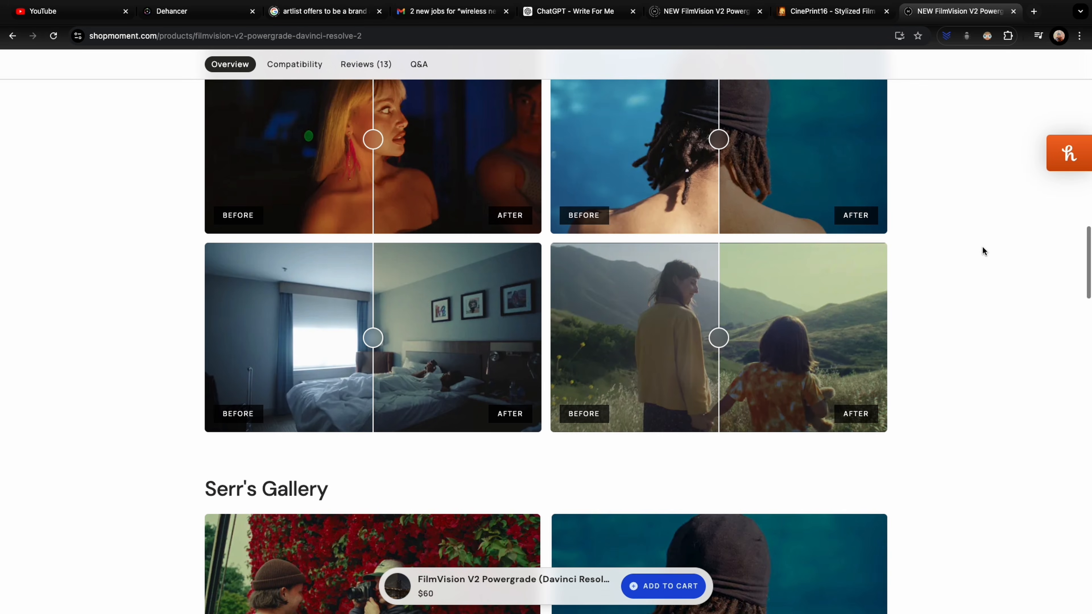
scroll(982, 247, "down", 4)
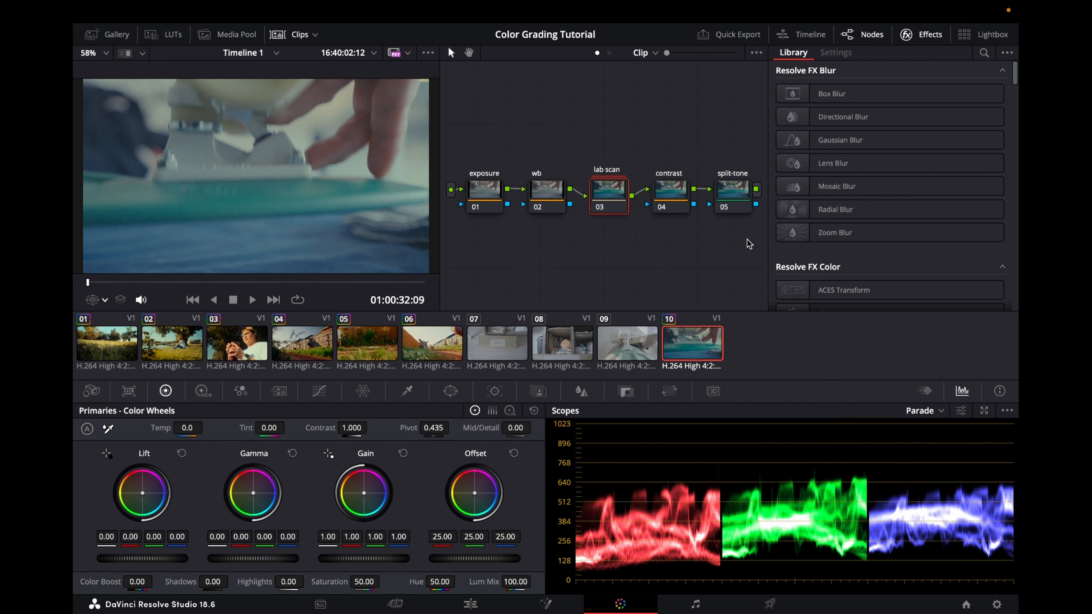
Step: Switch back to DaVinci Resolve and select clip 10's nodes from exposure through split-tone
left_click_drag(747, 239, 473, 168)
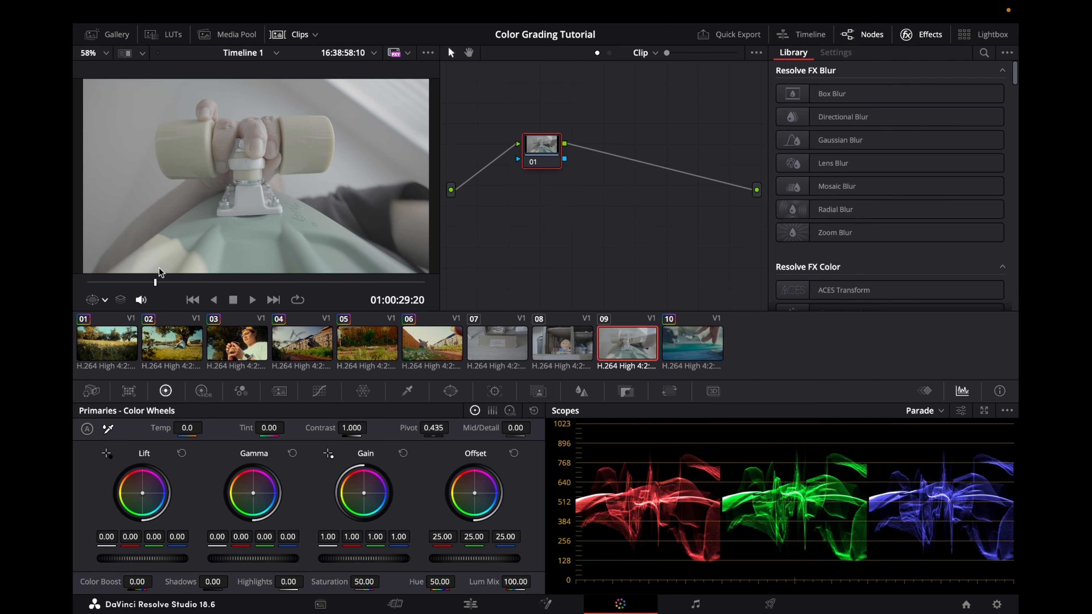
Step: Apply the saved FilmVision V2 grade from the gallery to clip 09 and open its lab scan compound node
left_click(112, 34)
middle_click(185, 157)
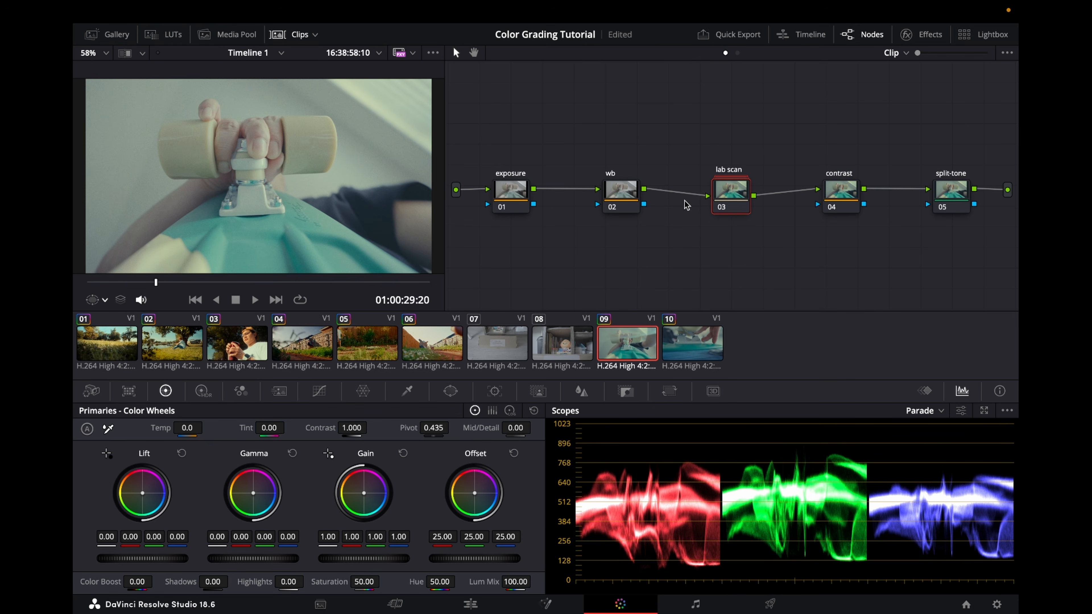
right_click(739, 190)
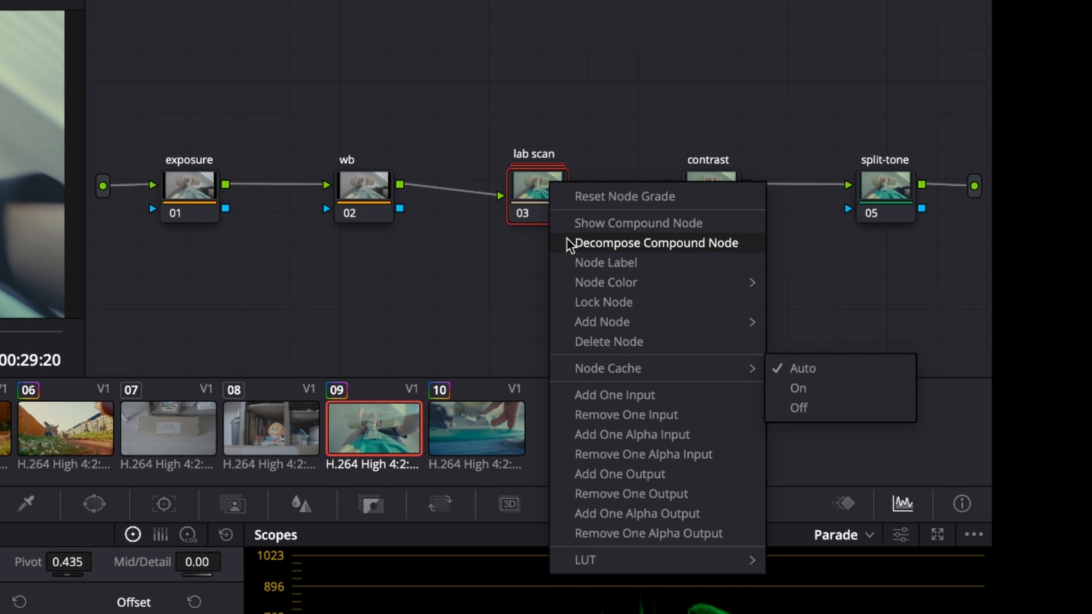
left_click(585, 223)
scroll(400, 210, "right", 5)
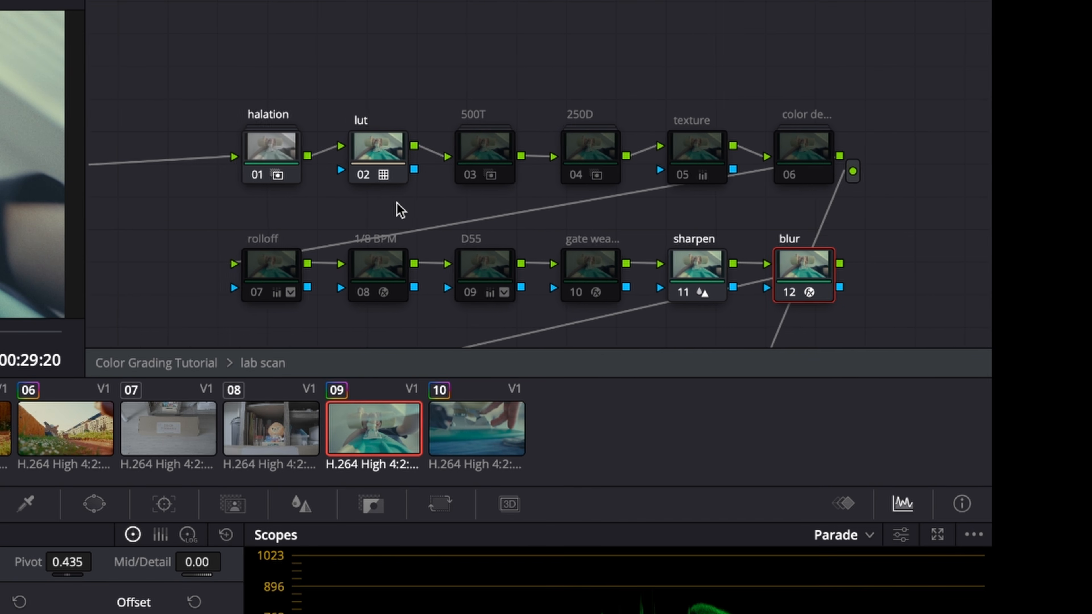
Step: Assign the FilmVision II LUT "FV2 Sony S-Log 3" to the lut node inside lab scan
right_click(357, 149)
mouse_move(392, 367)
mouse_move(723, 569)
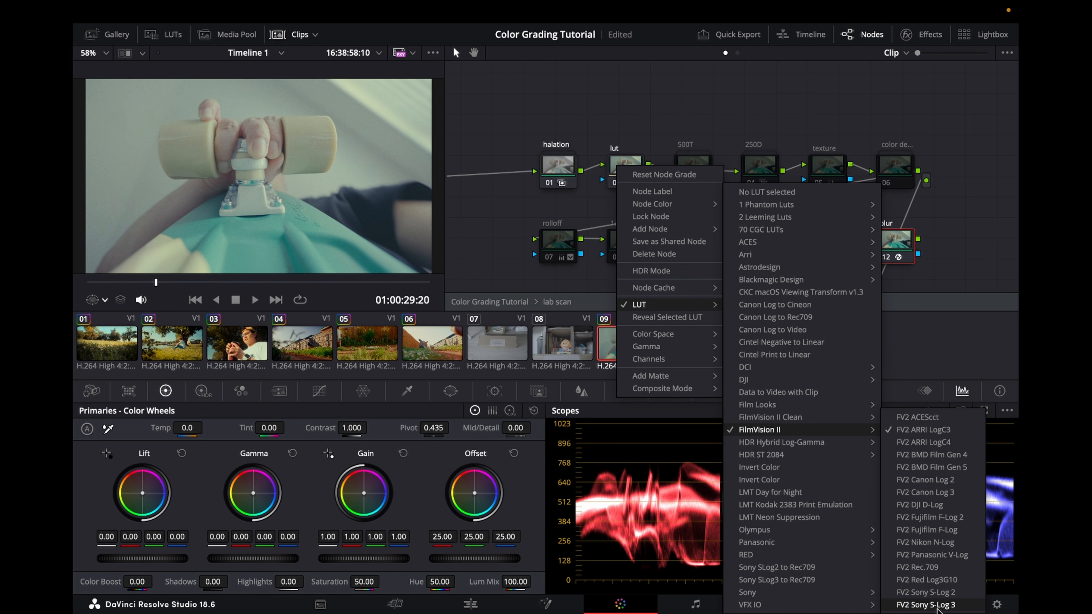
left_click(928, 605)
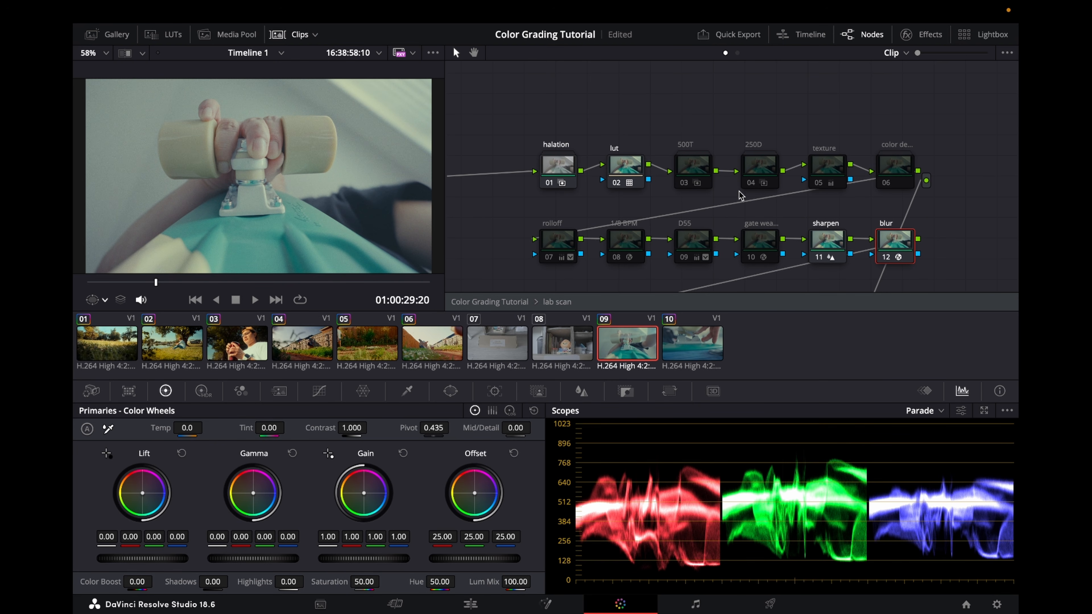
Step: Enable the 250D, texture, rolloff and D55 nodes and node 06 inside the lab scan compound
left_click(751, 183)
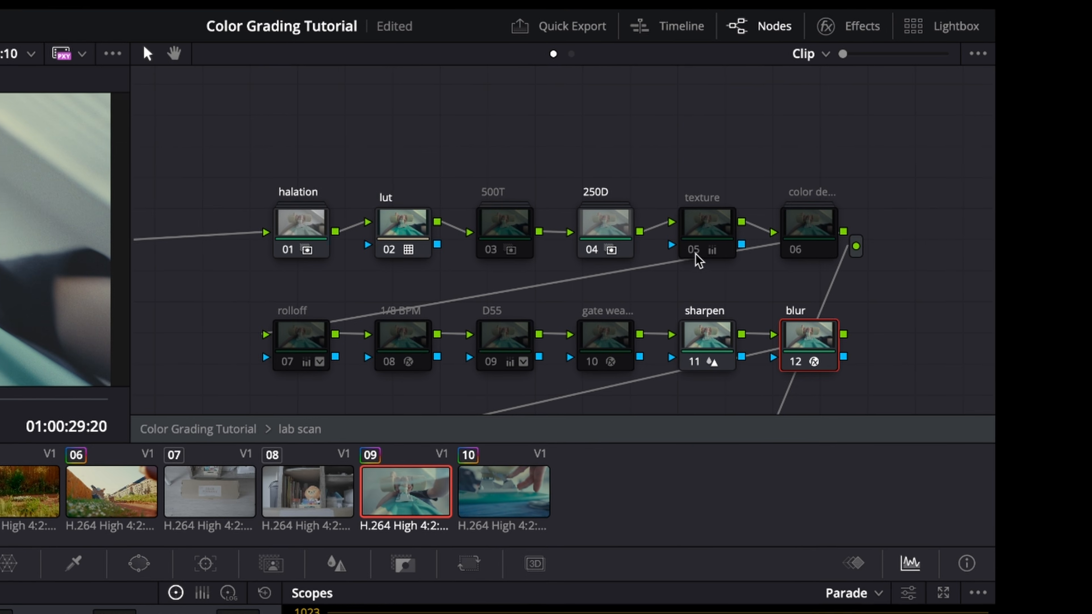
left_click(695, 254)
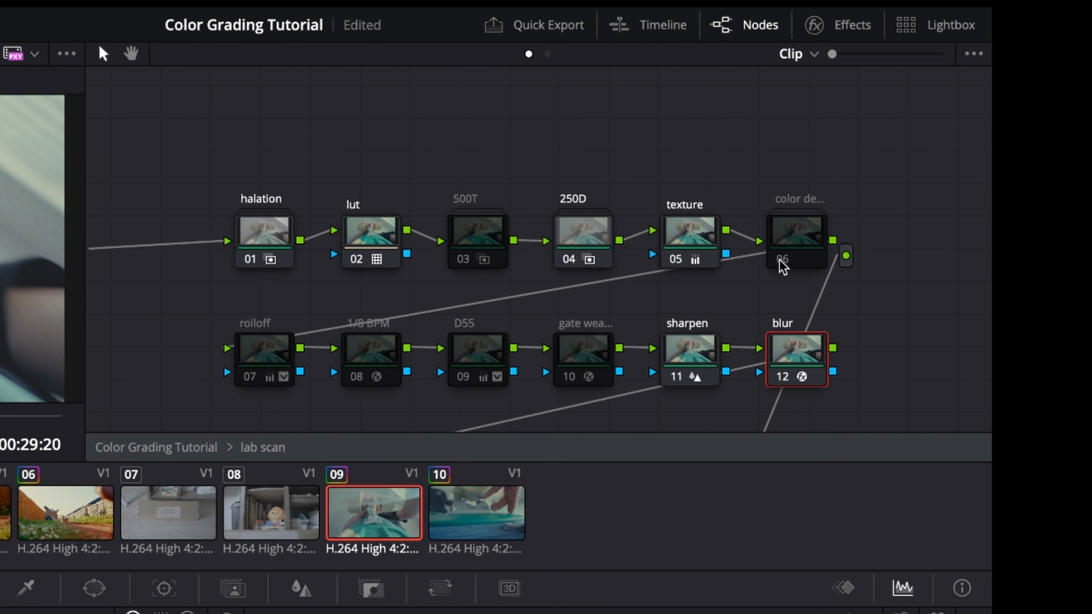
left_click(792, 251)
left_click(245, 319)
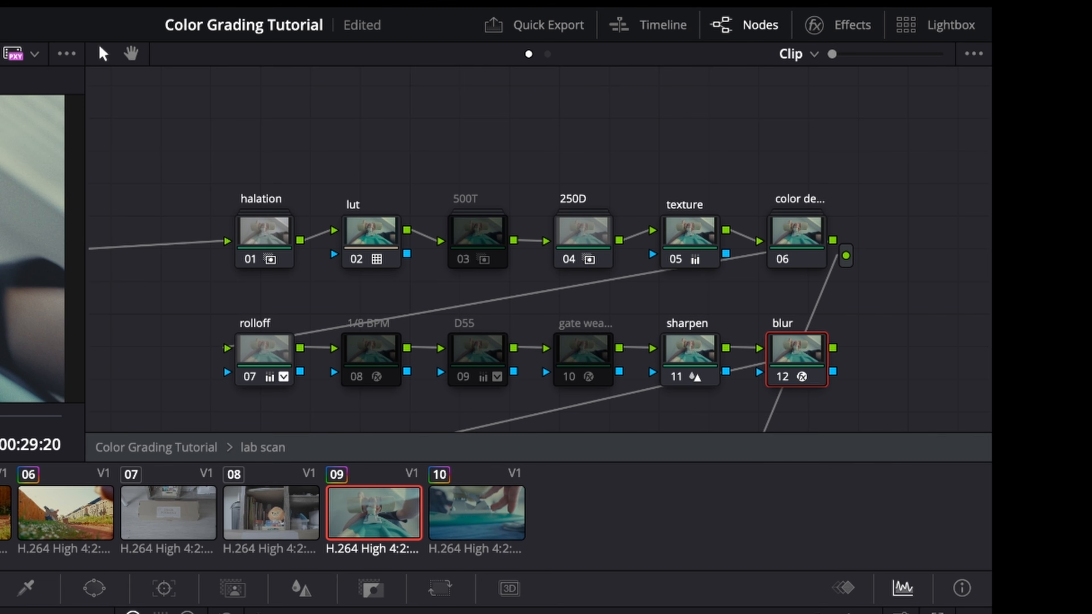
left_click(358, 344)
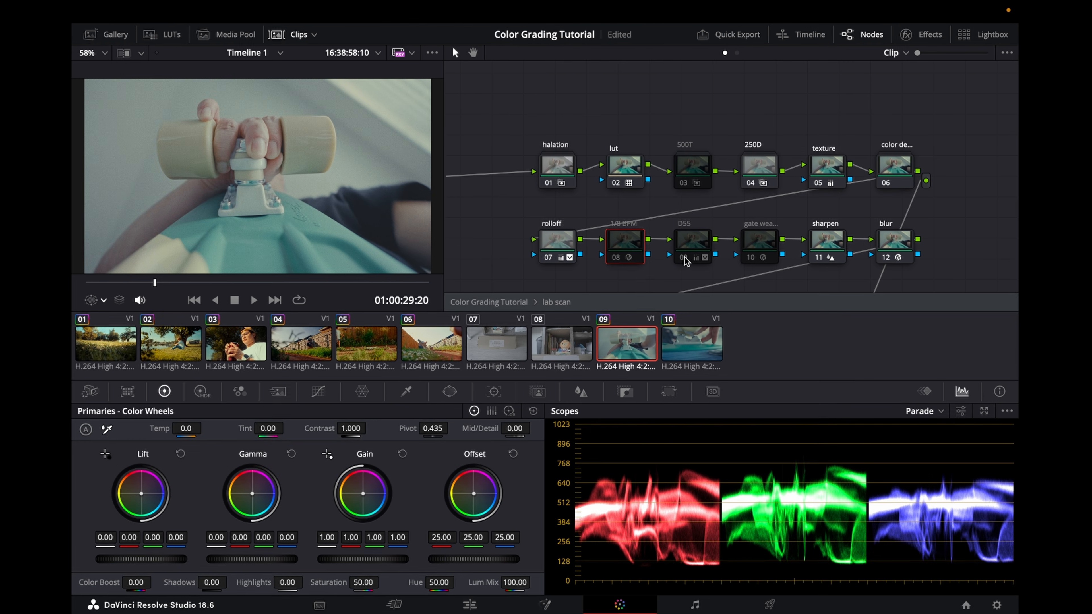
left_click(684, 257)
left_click(685, 258)
left_click(685, 258)
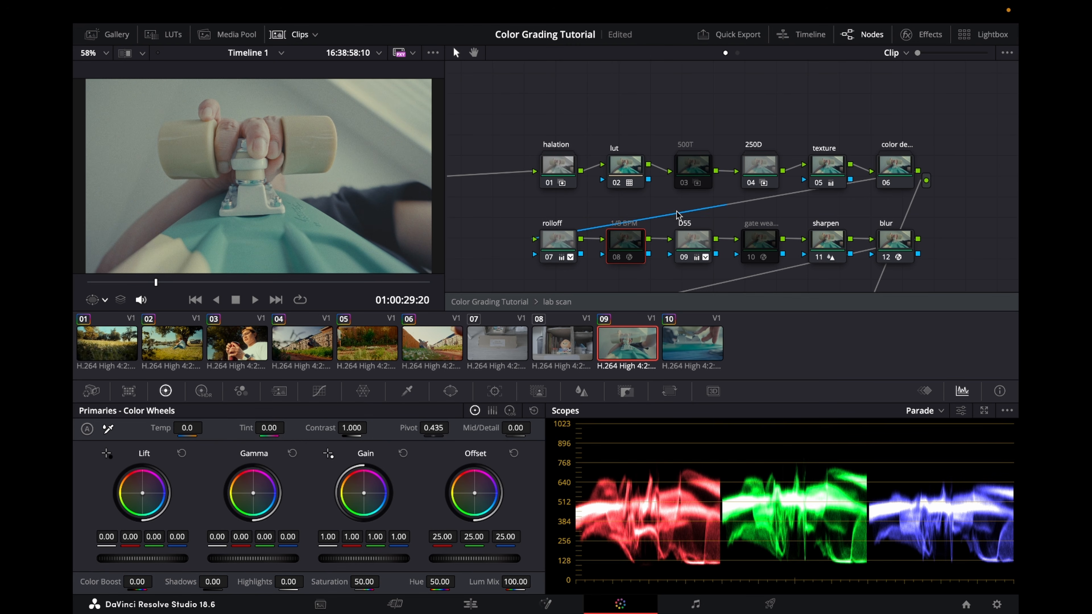
Step: Select the dust node and exit the lab scan compound back to clip 09's main node tree
scroll(763, 280, "down", 3)
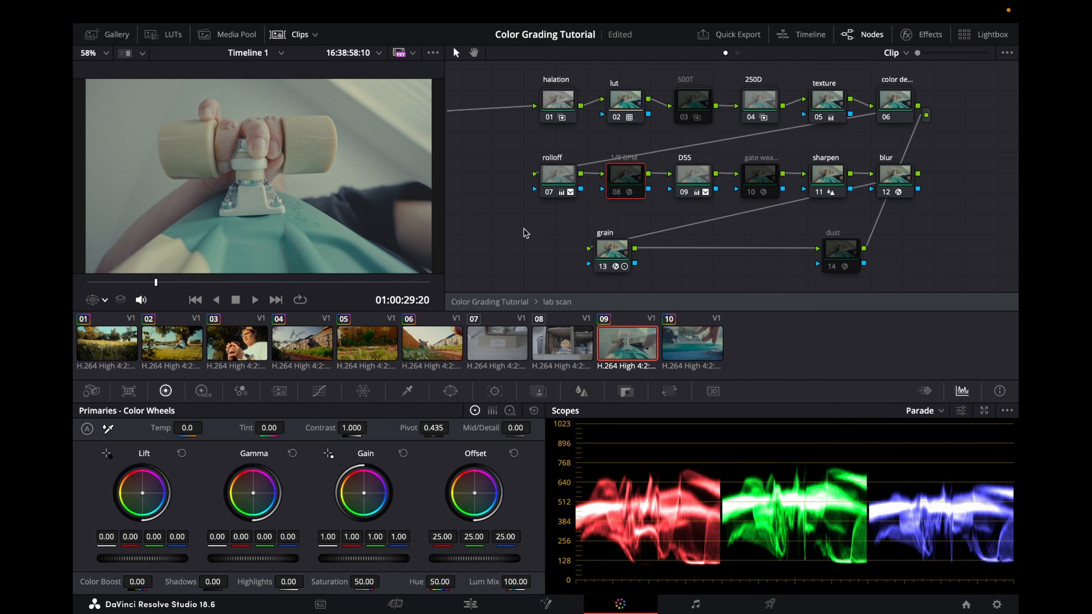
left_click(837, 251)
right_click(506, 235)
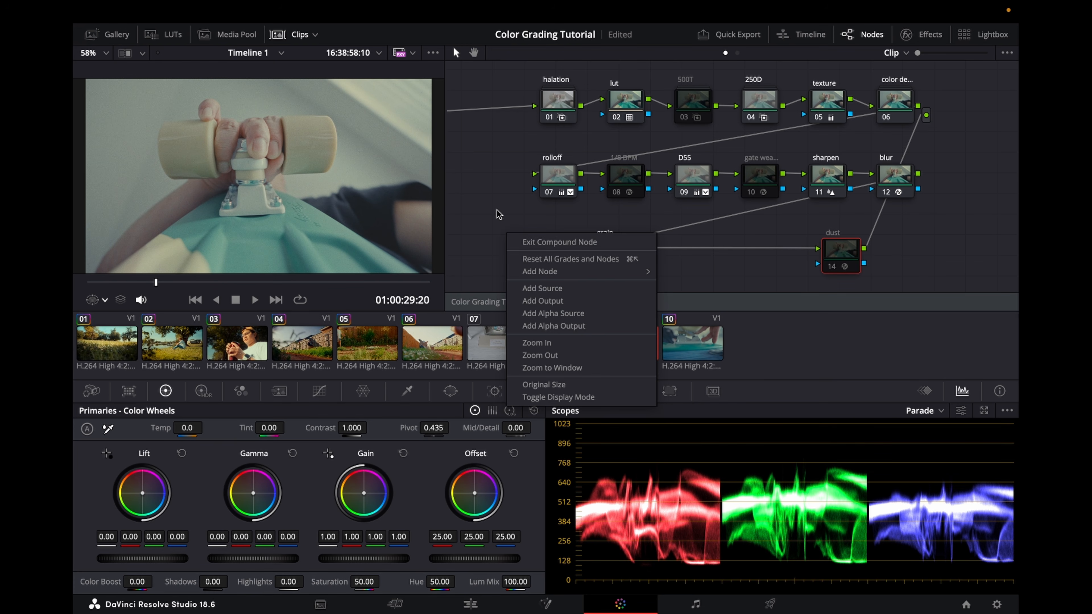
left_click(550, 243)
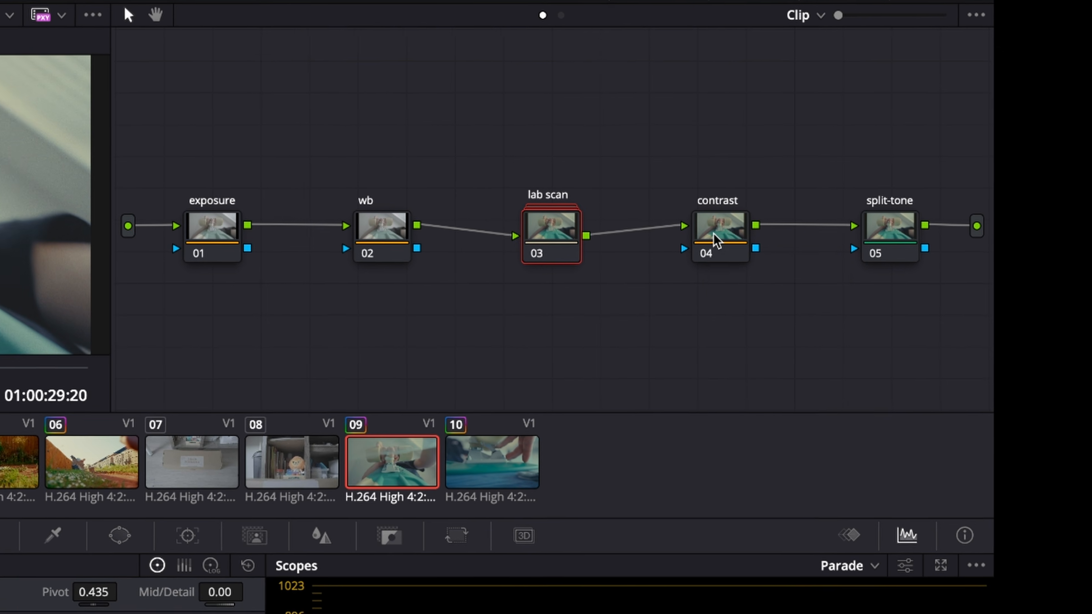
Step: Set the contrast of clip 09's contrast node to 1.358 and scrub through the clip to check it
left_click(839, 199)
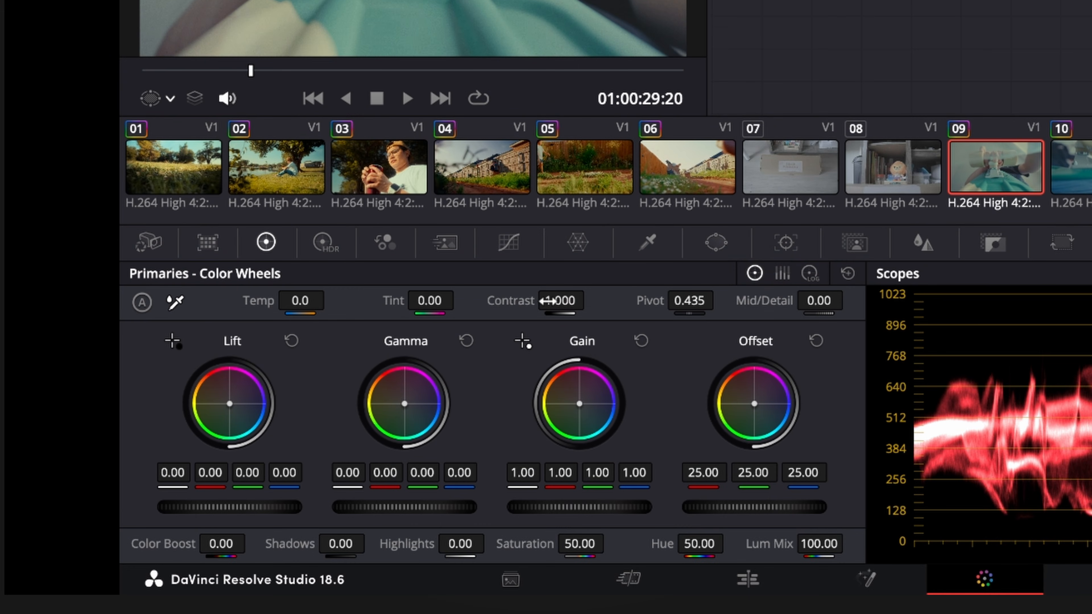
left_click_drag(561, 300, 591, 305)
left_click_drag(371, 427, 344, 428)
left_click_drag(353, 284, 122, 286)
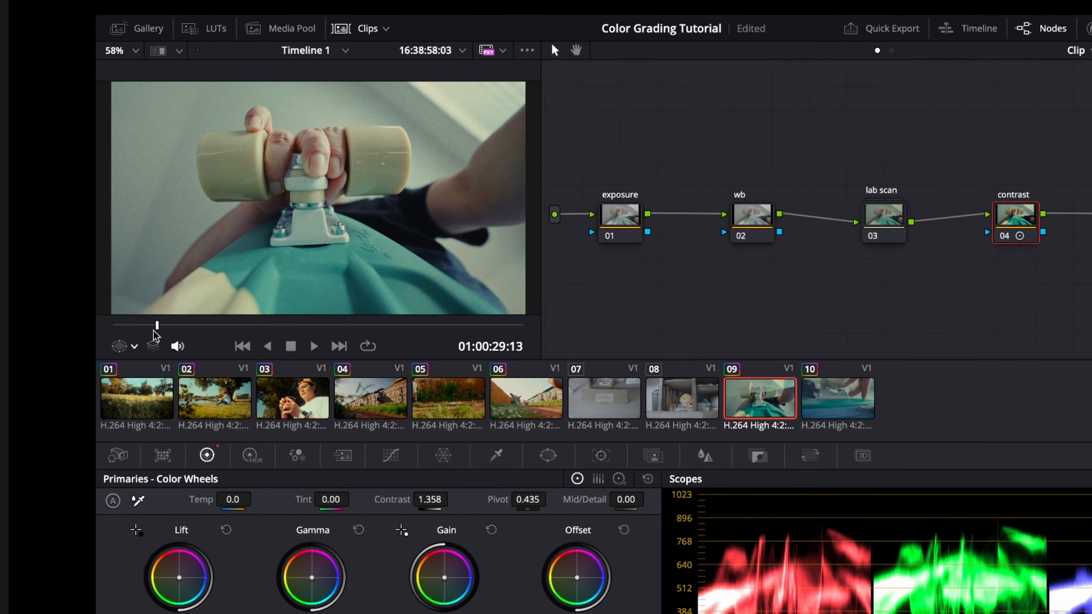
left_click_drag(154, 334, 261, 337)
left_click_drag(359, 423, 271, 415)
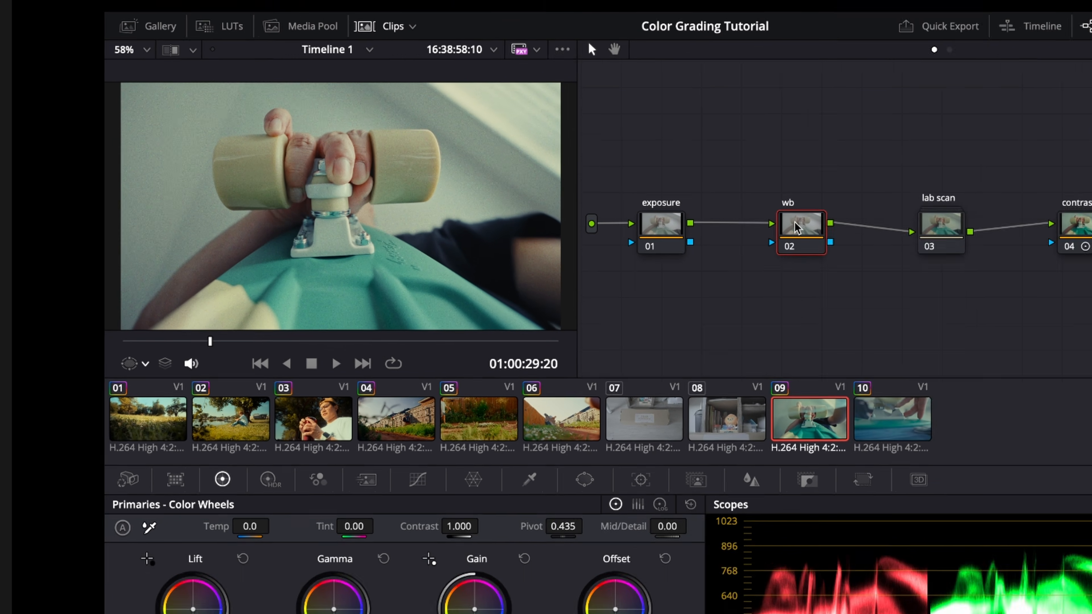
Step: Set the colour temperature of clip 09's wb node to 70.0 and scrub the clip to check it
left_click(999, 267)
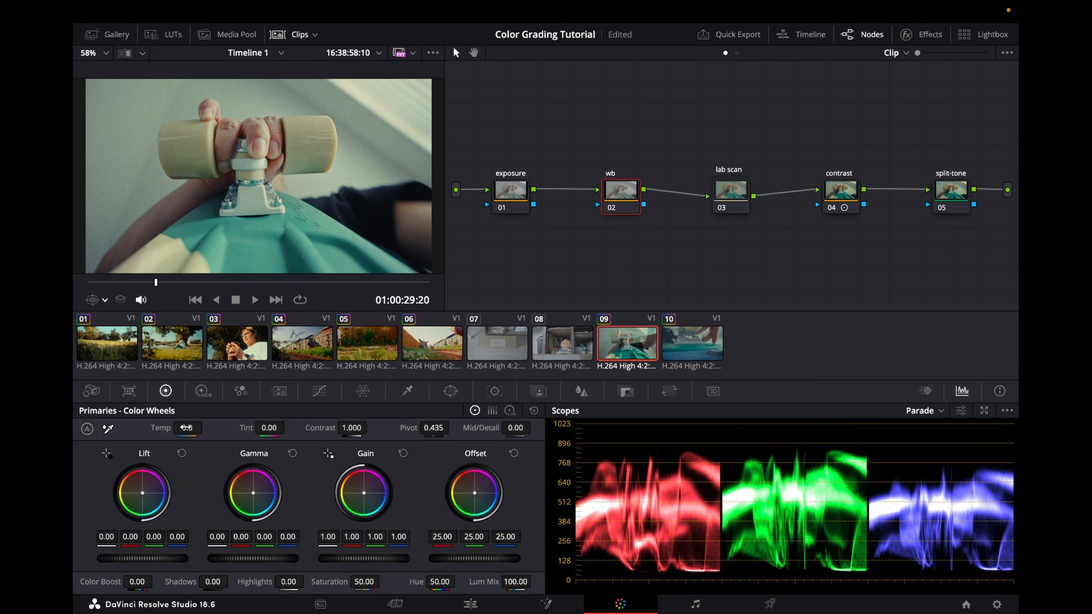
left_click_drag(186, 428, 206, 427)
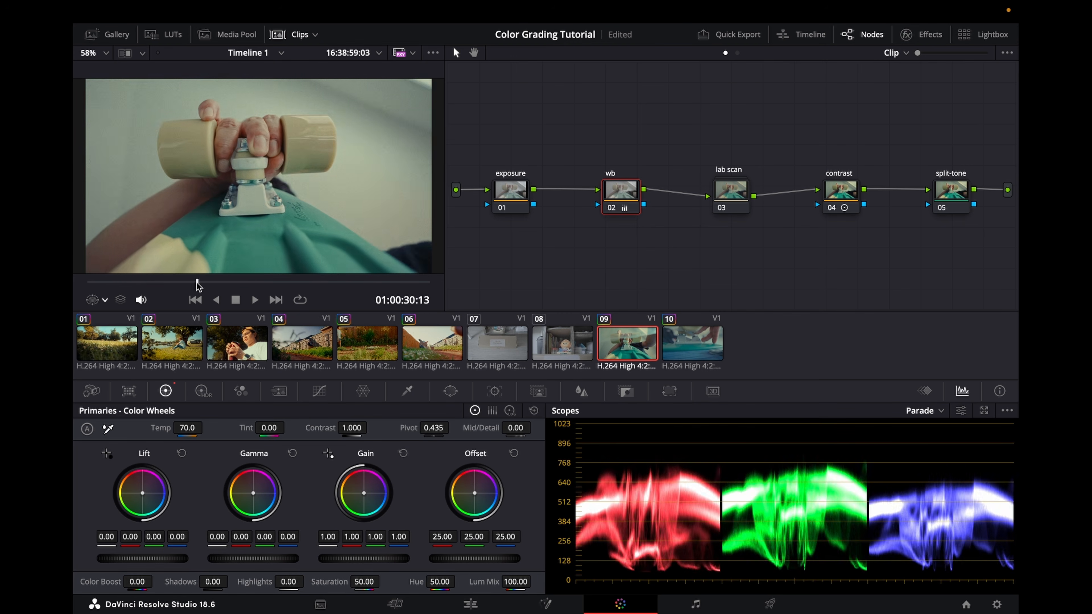
left_click_drag(197, 282, 152, 282)
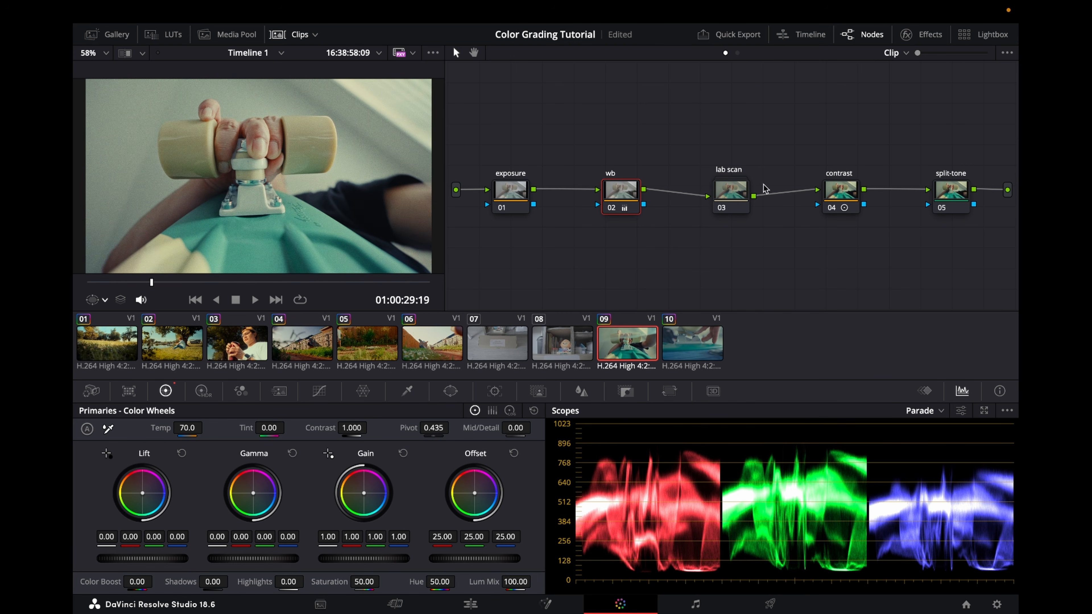
Step: Open clip 09's lab scan compound node and go into the halation compound node inside it
right_click(302, 191)
left_click(726, 263)
left_click(733, 197)
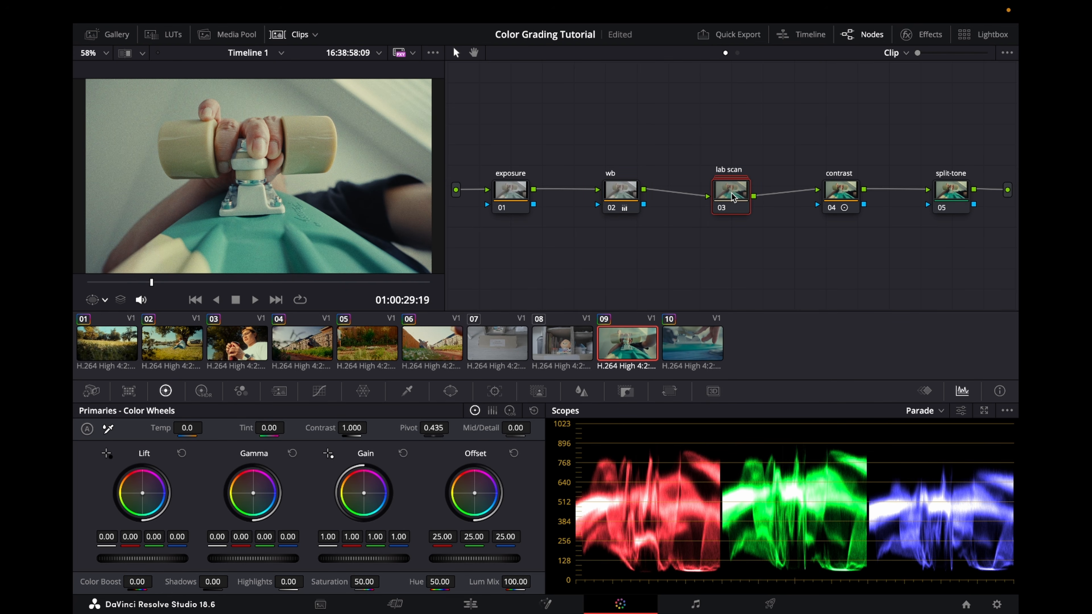
right_click(733, 197)
left_click(838, 218)
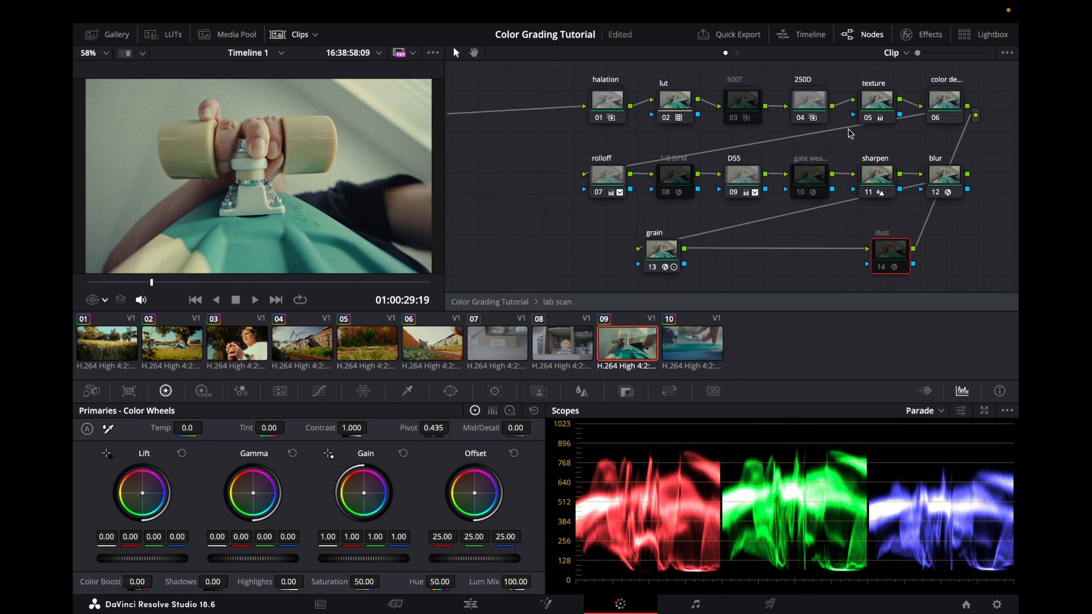
left_click(576, 113)
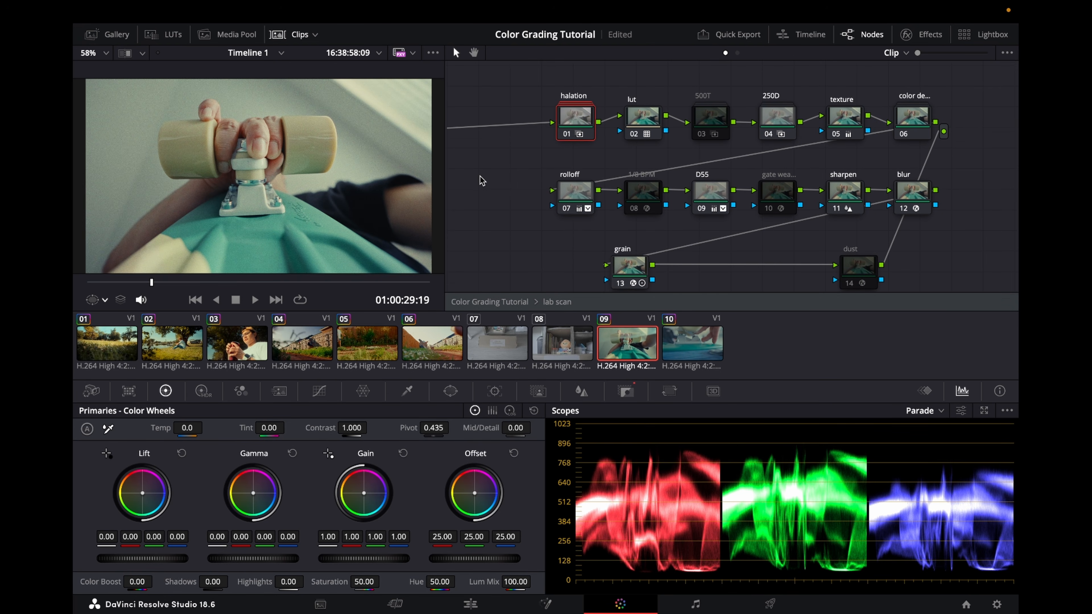
scroll(318, 107, "up", 3)
scroll(270, 127, "down", 4)
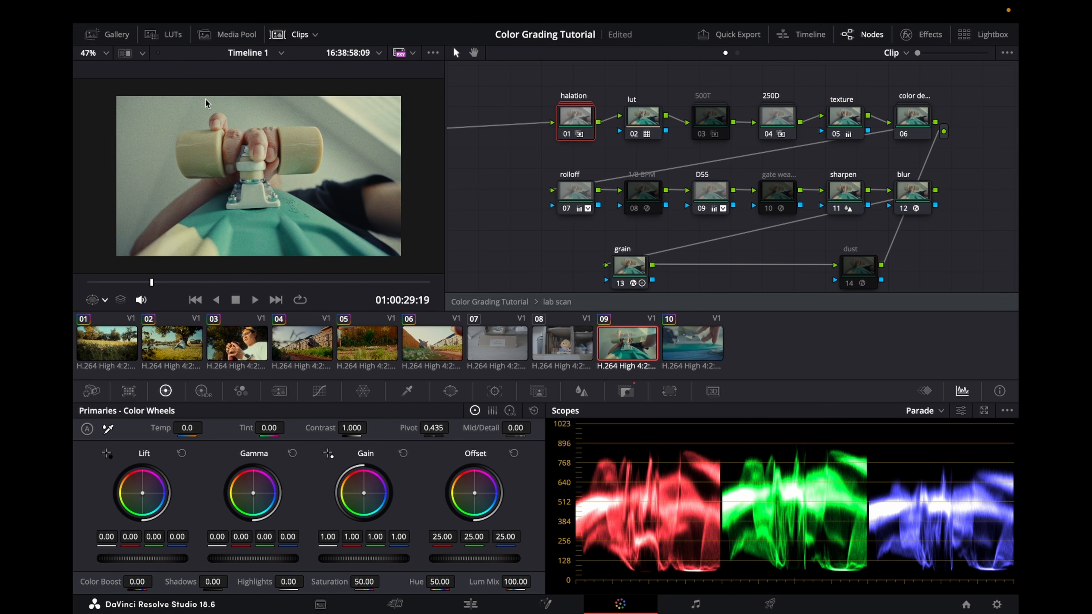
right_click(562, 116)
left_click(622, 141)
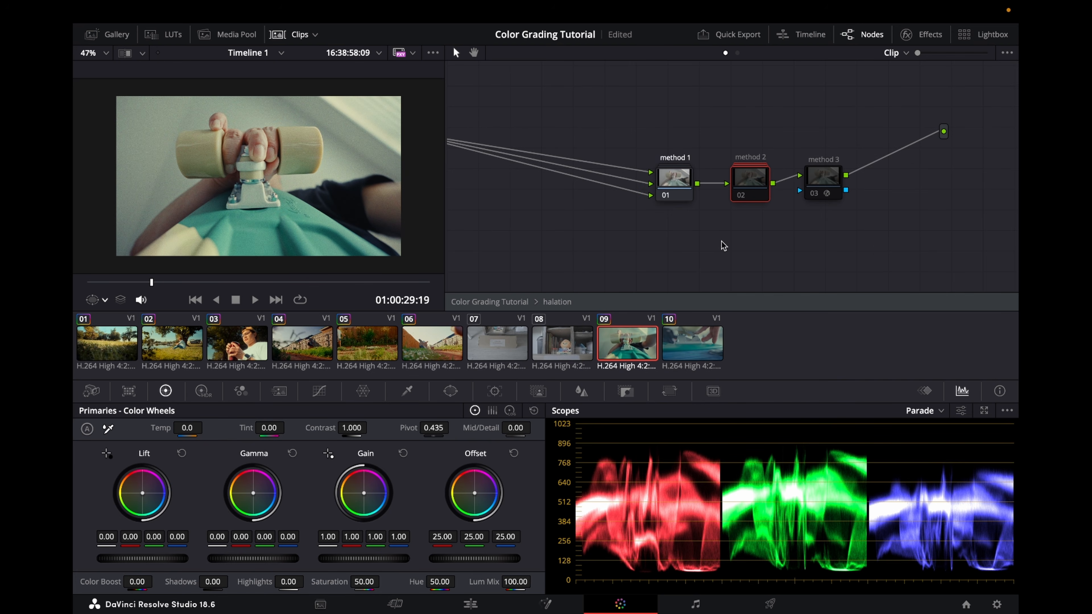
Step: Enable the method 2 and method 3 nodes and toggle method 1 inside the halation compound
left_click(740, 196)
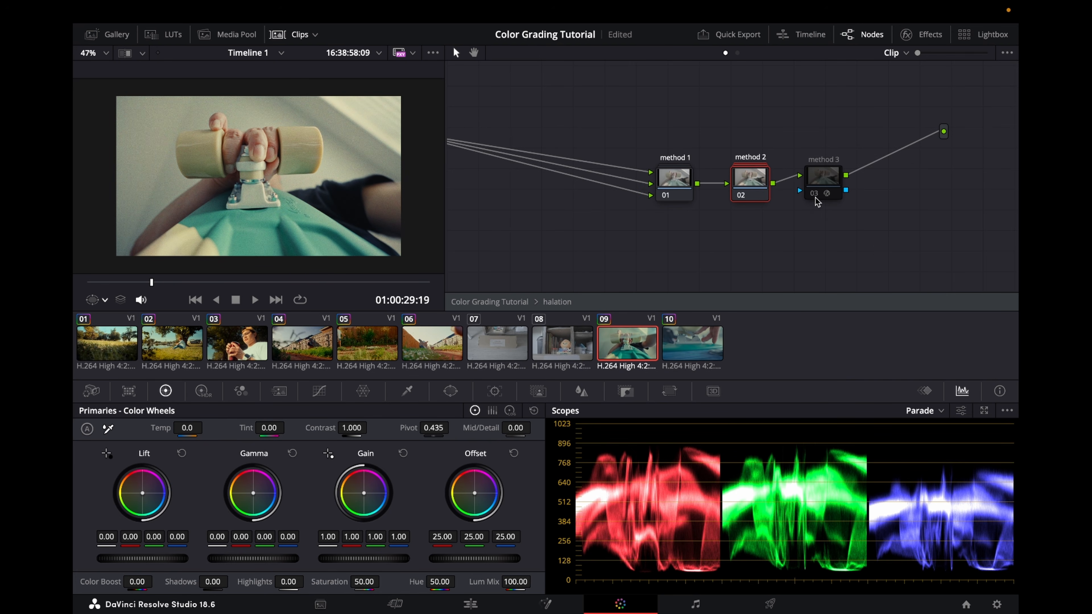
left_click(813, 194)
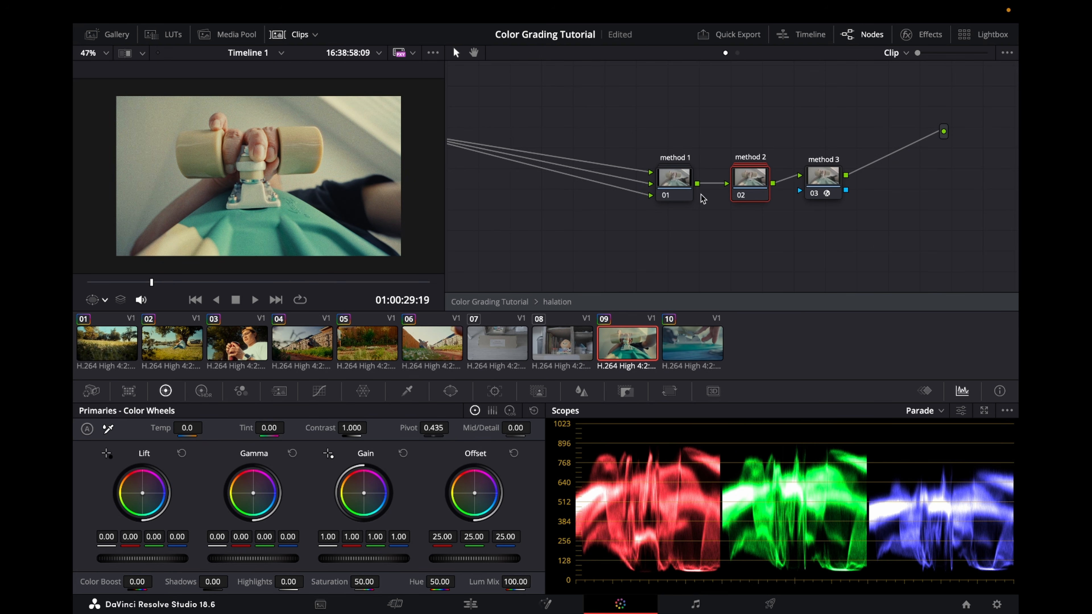
left_click(666, 196)
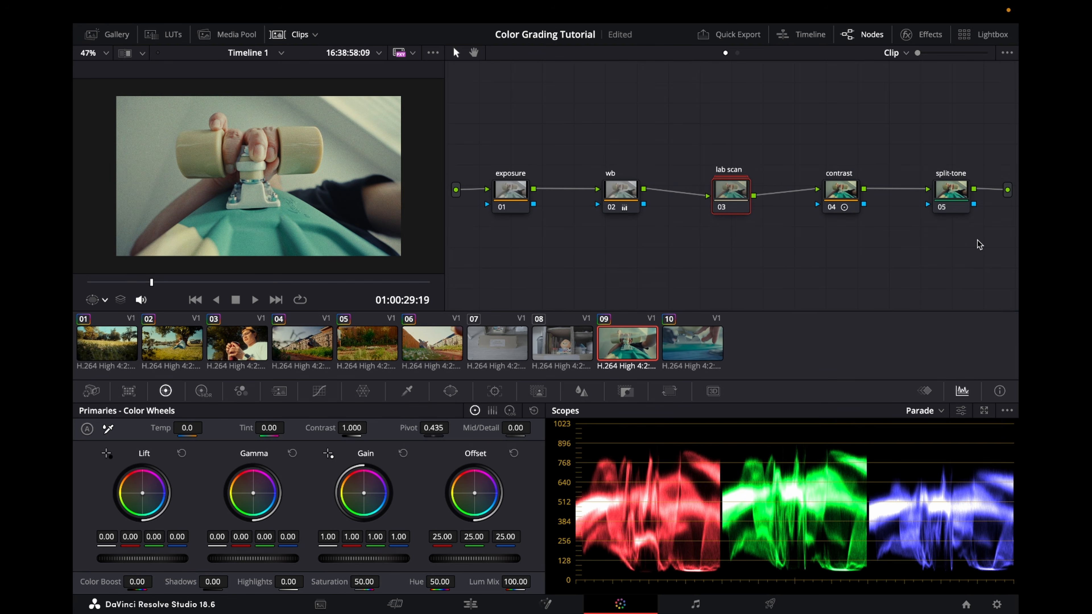
Step: Review the graded clip 09 in the full-screen viewer, scrub towards its end, and return to the grading view
key("super+f")
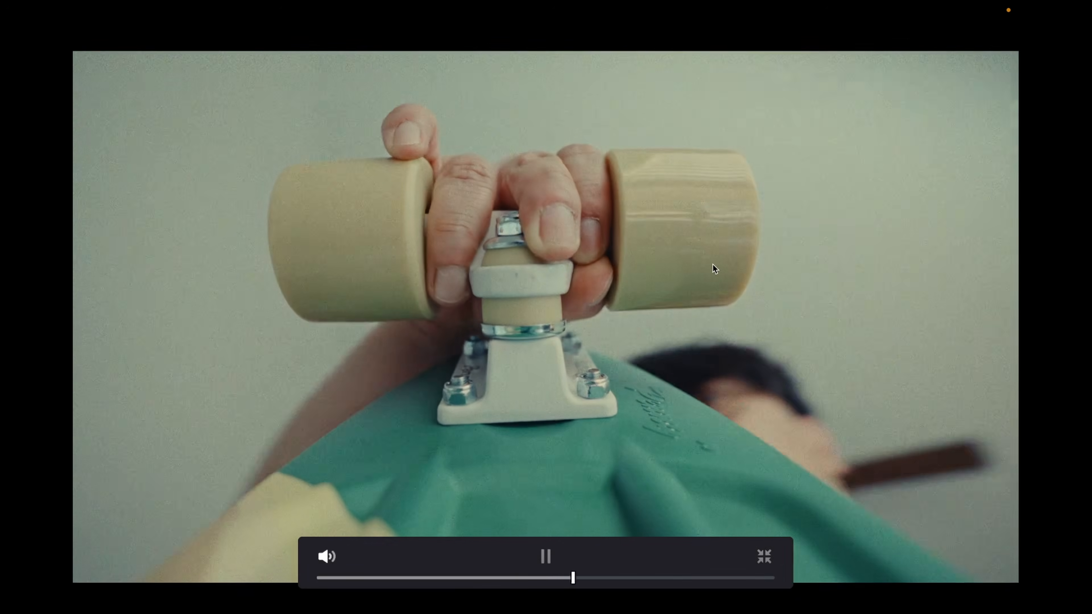
left_click_drag(399, 577, 684, 577)
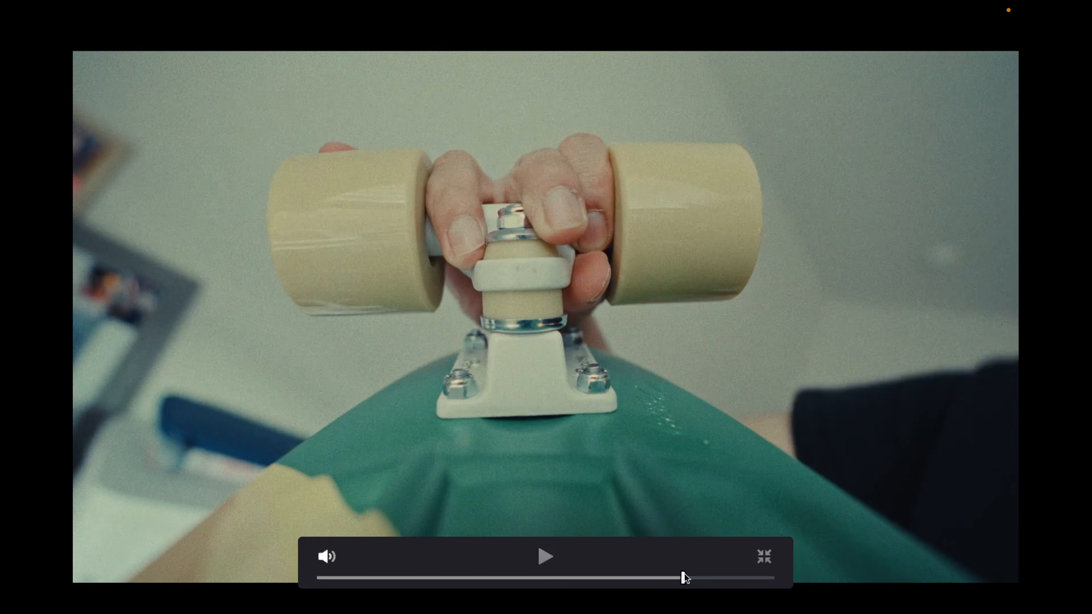
key("super+f")
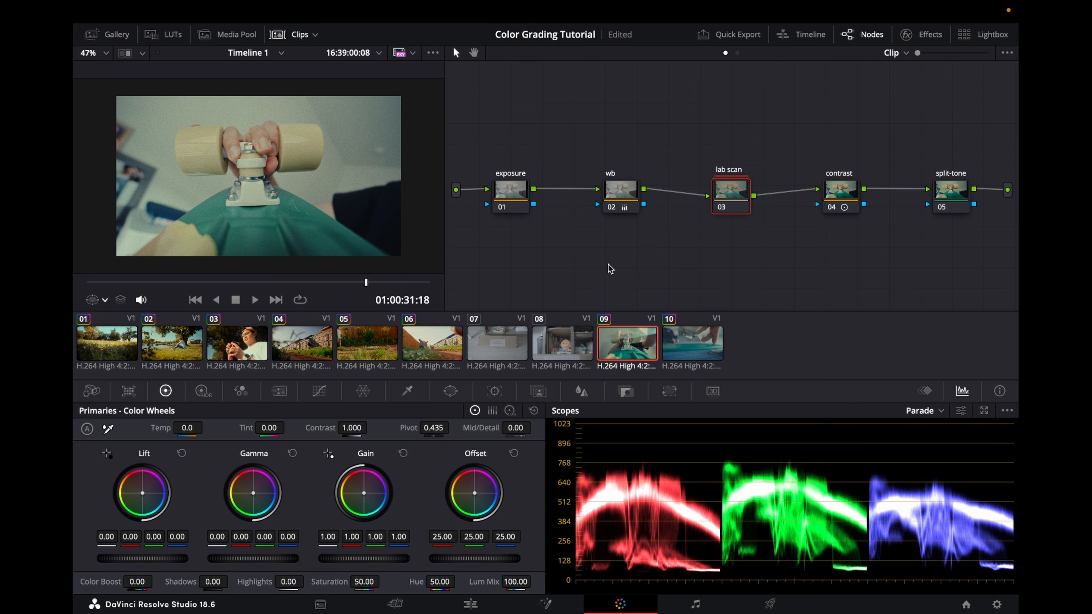
Step: Apply clip 09's grade to clip 10, set its exposure node's offset to 38.30, and compare the two clips
left_click(702, 350)
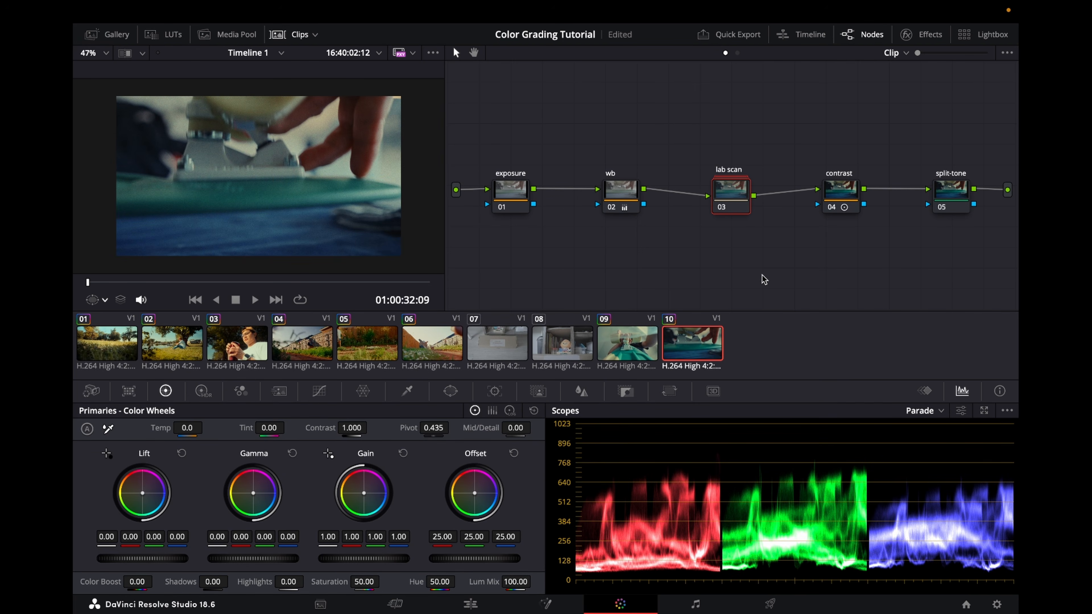
left_click(509, 185)
left_click_drag(464, 473, 486, 473)
left_click_drag(143, 283, 382, 286)
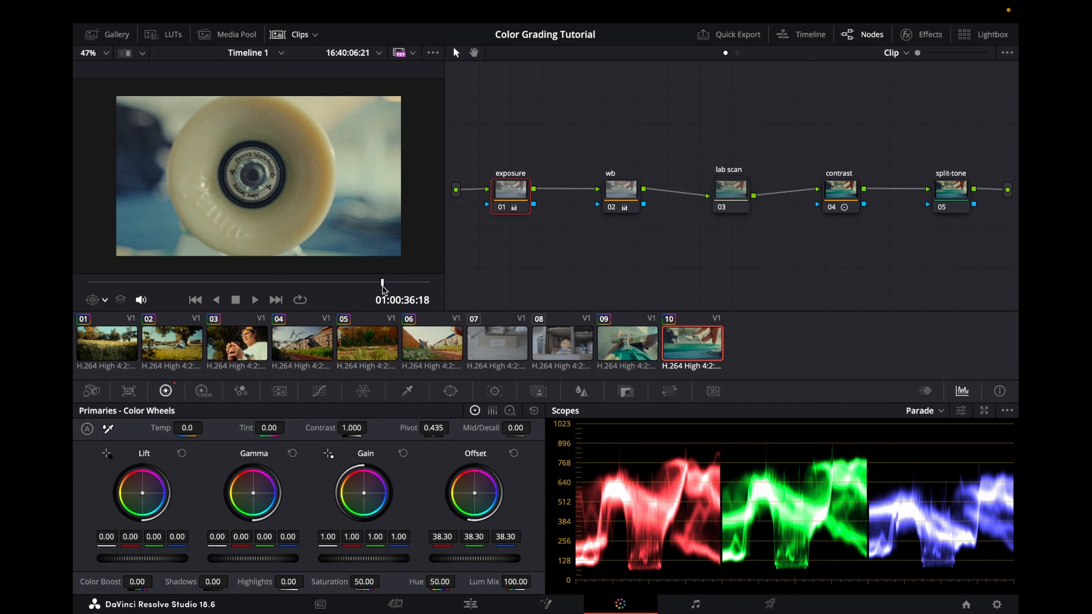
left_click(645, 350)
left_click(683, 353)
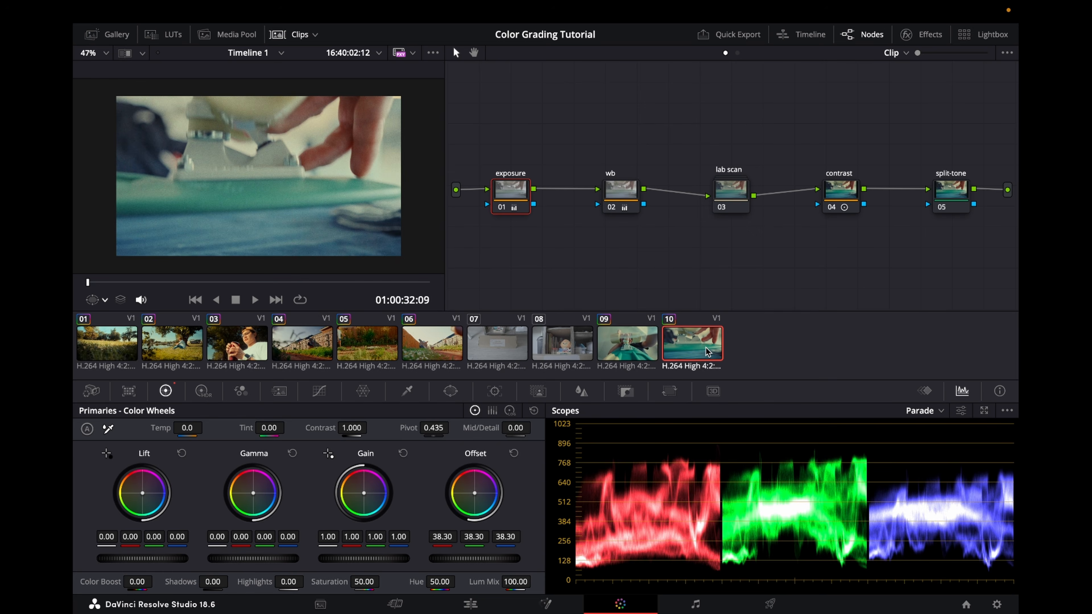
Step: Paste clip 09's grade onto clip 08 and set its exposure node's offset to 32.65
left_click(565, 342)
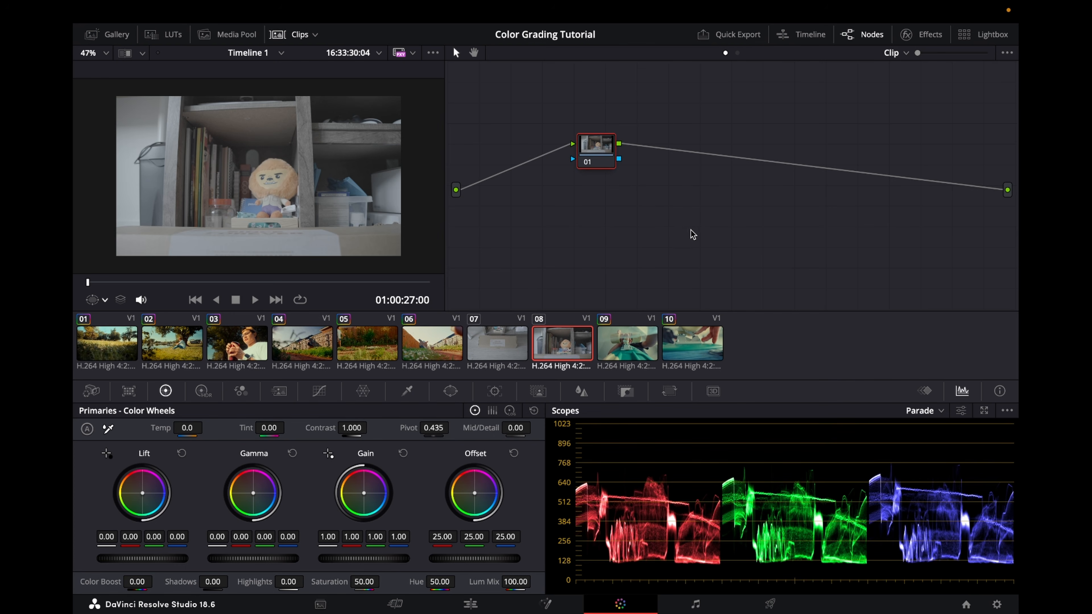
key("ctrl+v")
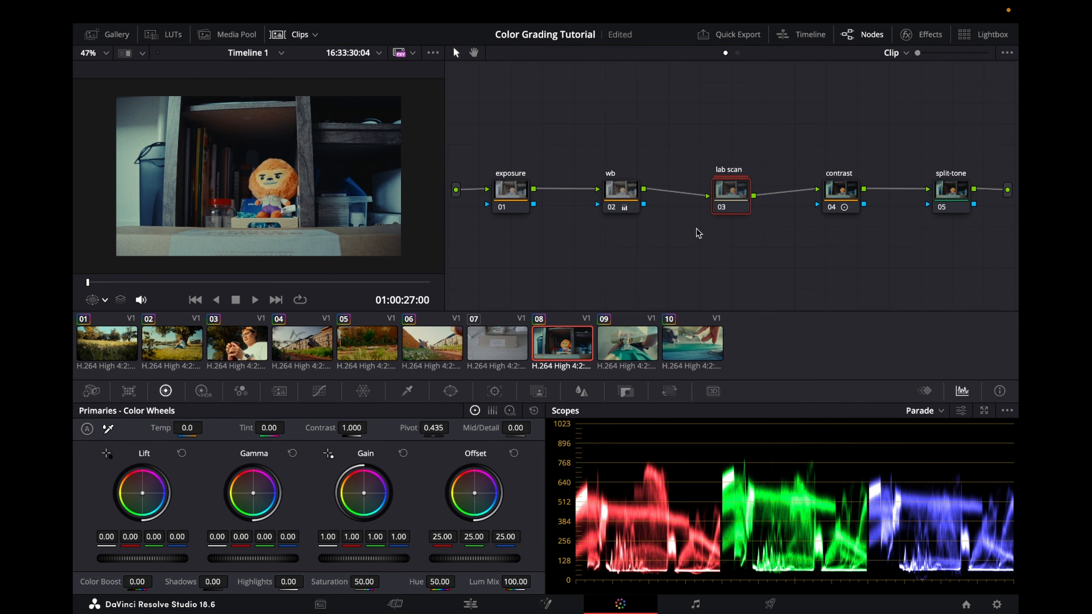
left_click(521, 202)
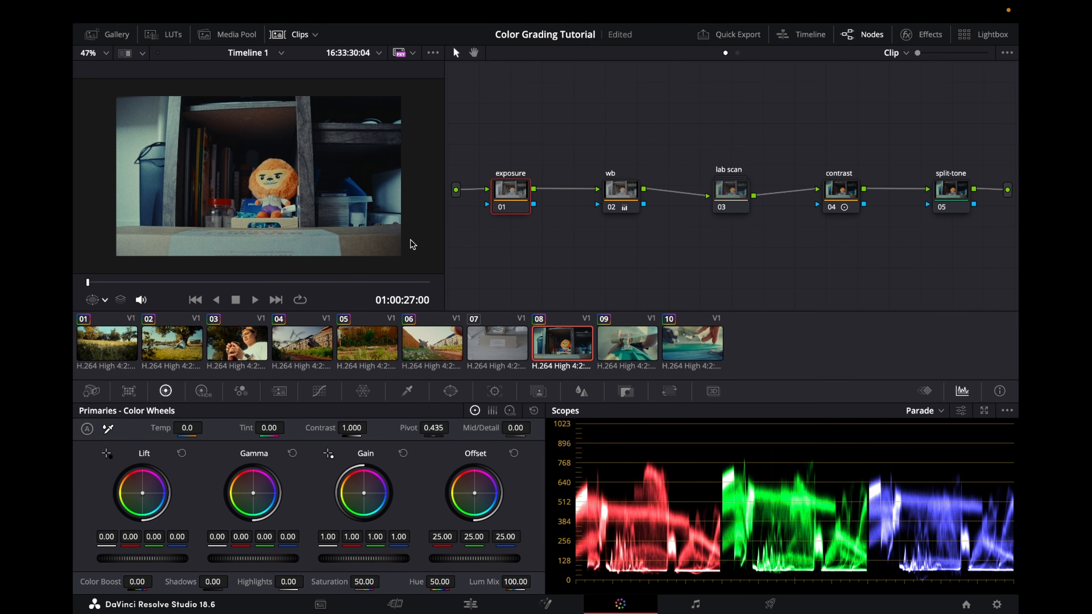
left_click(291, 282)
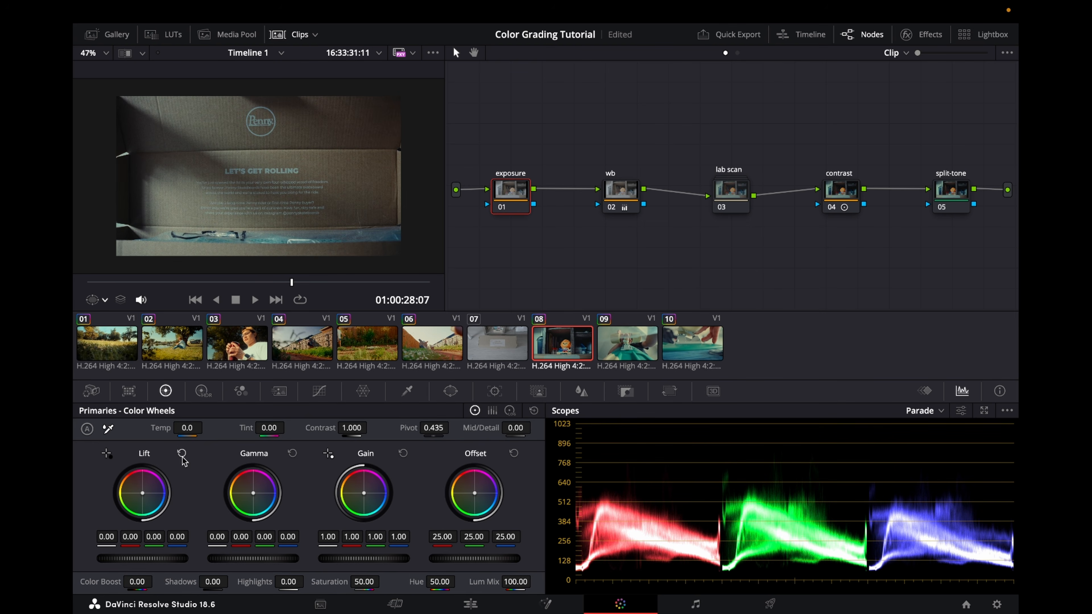
left_click_drag(516, 558, 546, 559)
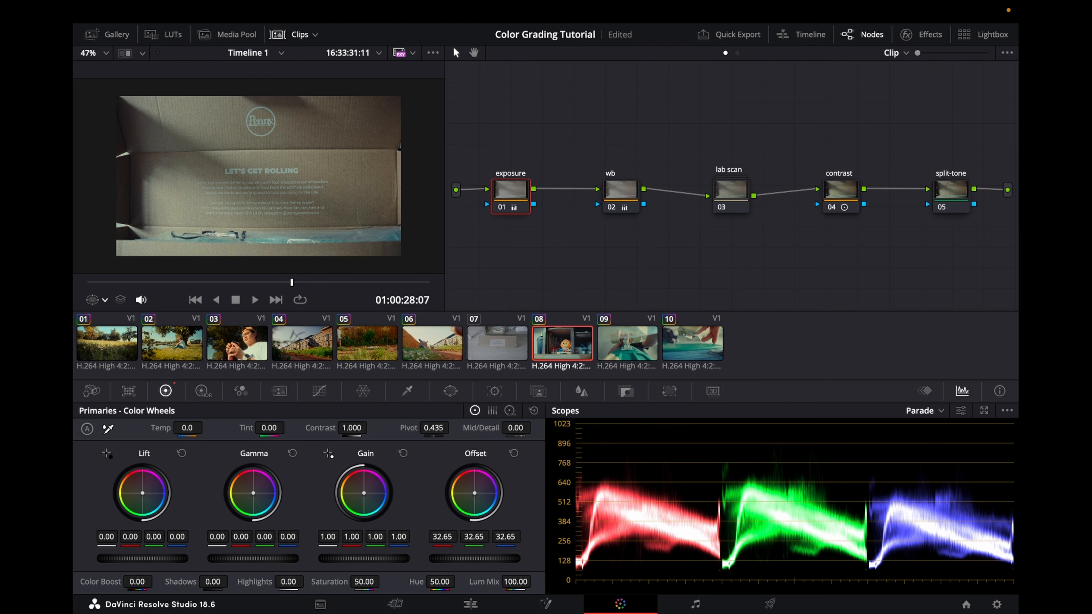